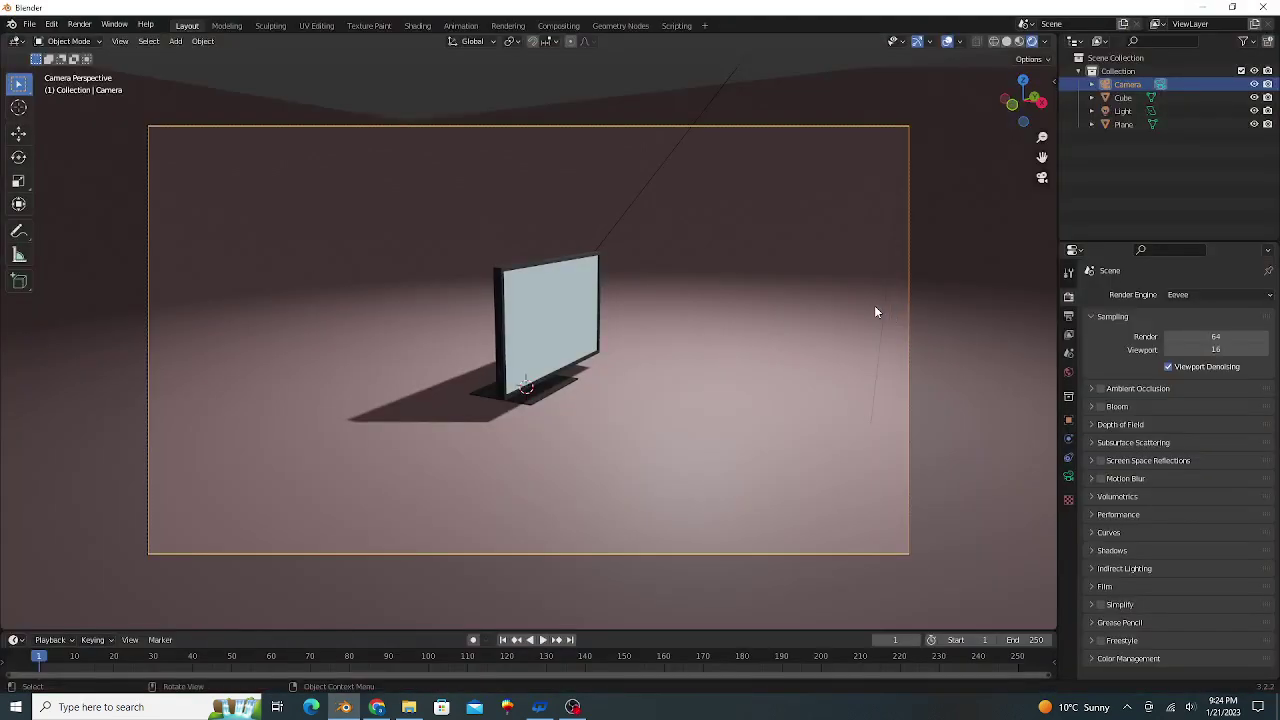
- Start a new General scene, discarding the unsaved monitor file
{"action": "scroll", "coordinate": [873, 312], "scroll_direction": "up", "scroll_amount": 4}
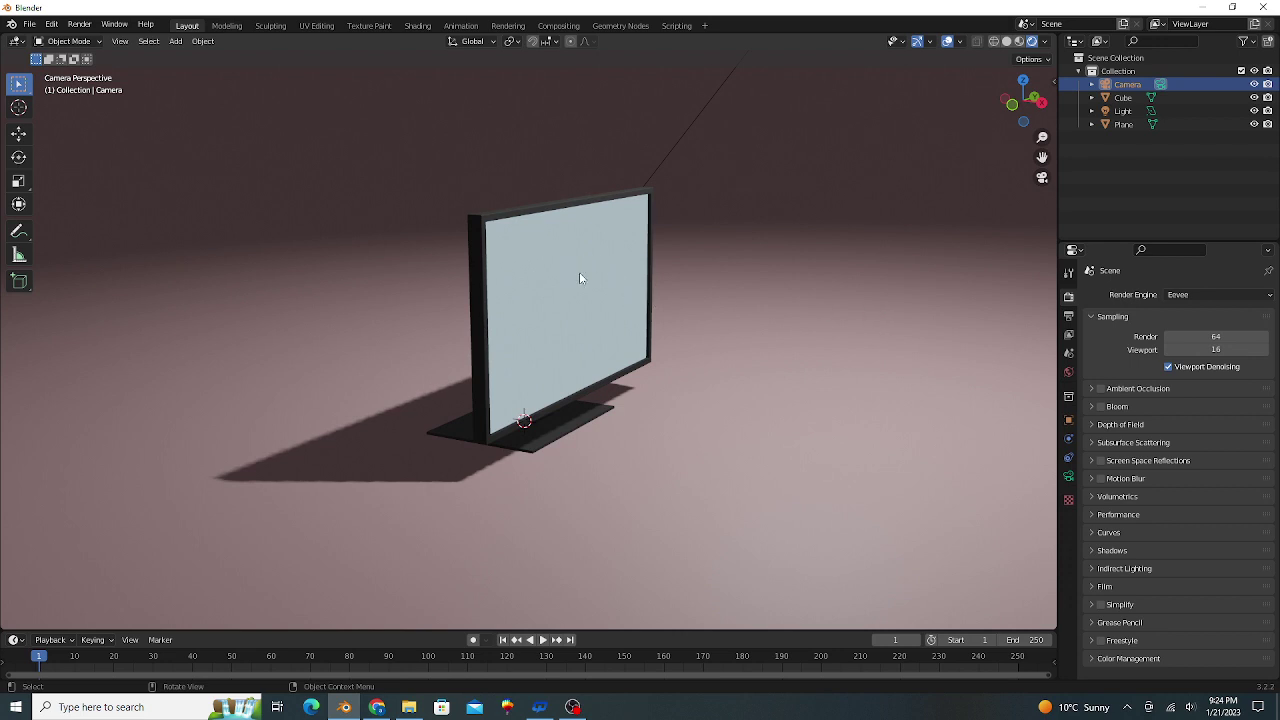
{"action": "mouse_move", "coordinate": [706, 277]}
{"action": "middle_mouse_down"}
{"action": "mouse_move", "coordinate": [729, 271]}
{"action": "mouse_move", "coordinate": [703, 289]}
{"action": "middle_mouse_up"}
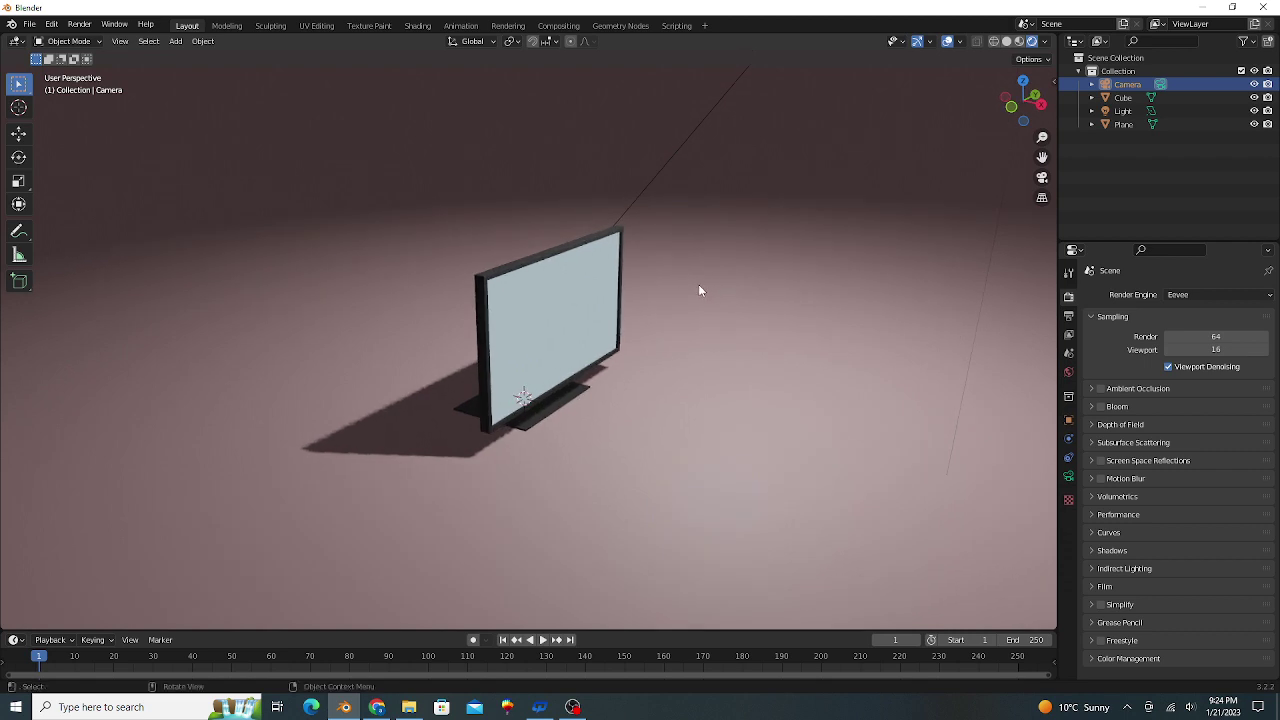
{"action": "left_click", "coordinate": [30, 24]}
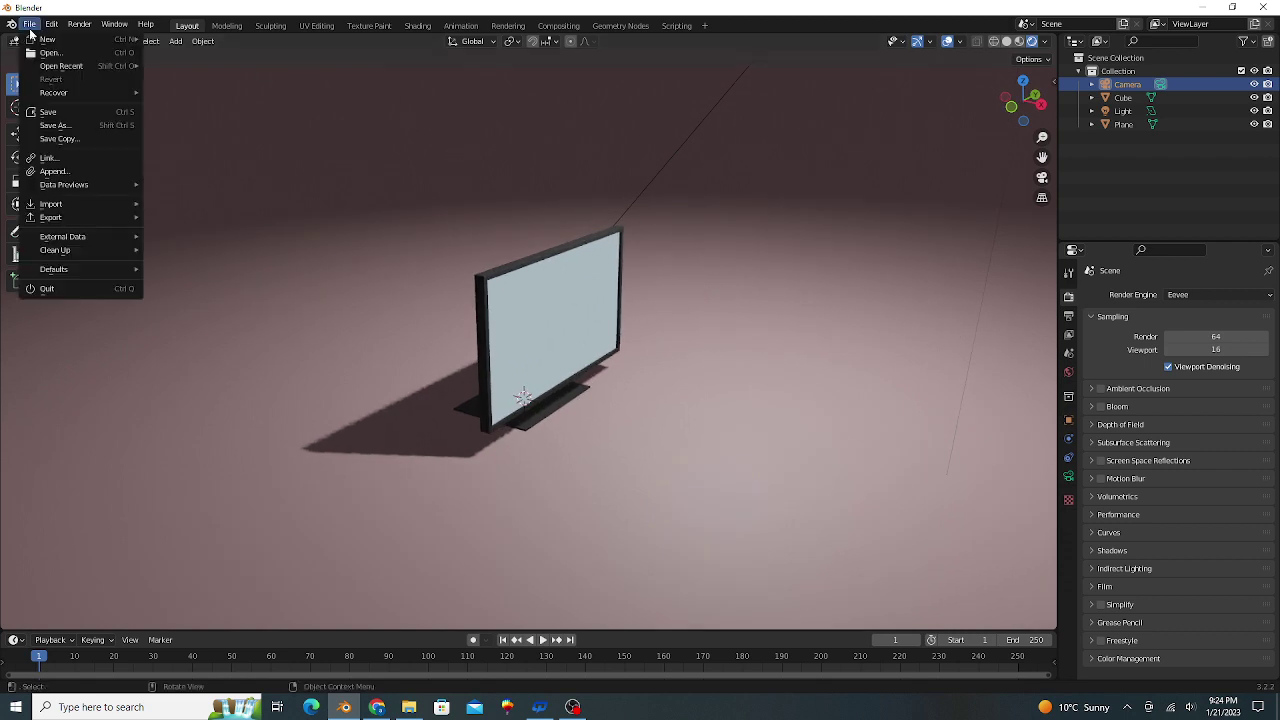
{"action": "mouse_move", "coordinate": [104, 43]}
{"action": "left_click", "coordinate": [172, 44]}
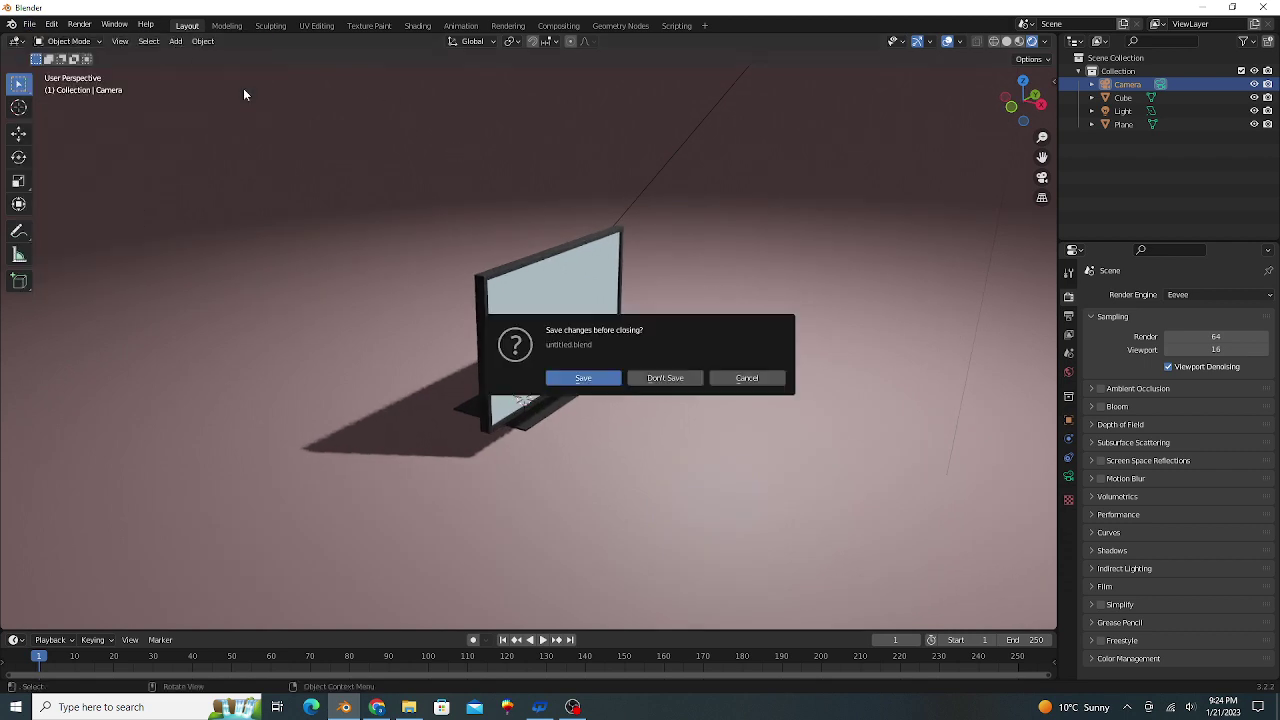
{"action": "left_click", "coordinate": [651, 380]}
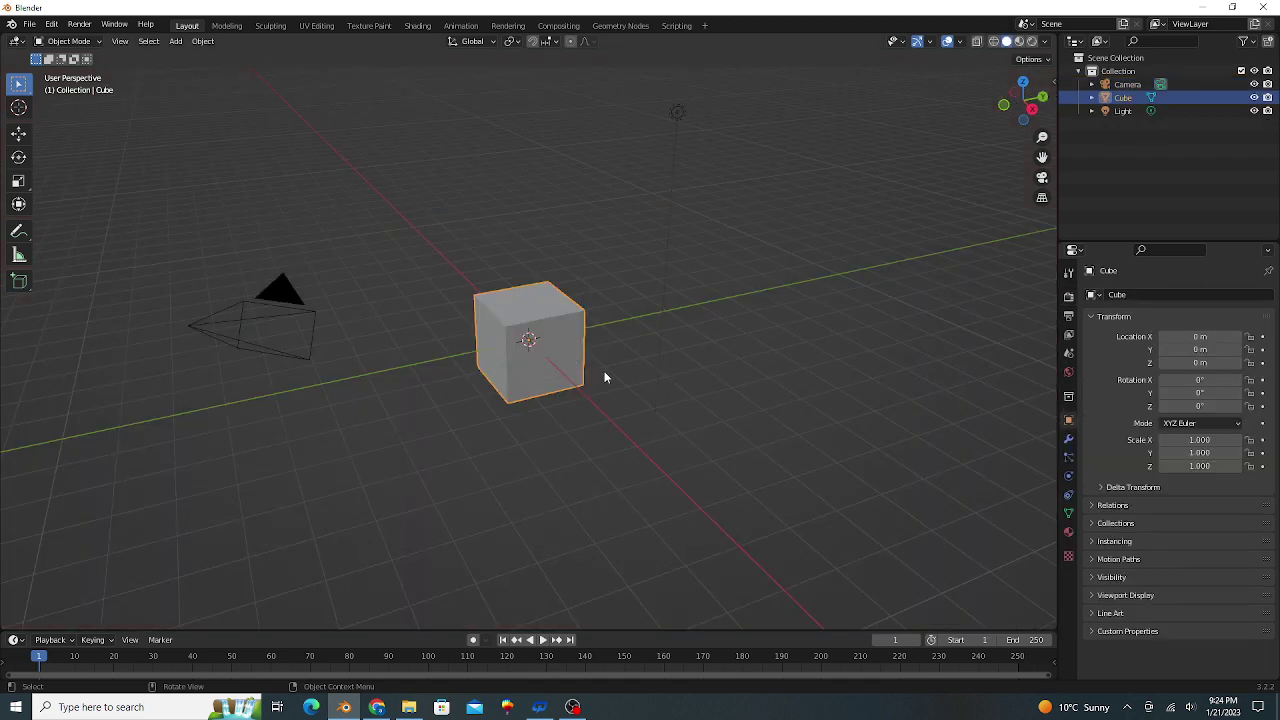
- Flatten the default cube along Z to a scale of 0.096
{"action": "mouse_move", "coordinate": [606, 371]}
{"action": "middle_mouse_down"}
{"action": "mouse_move", "coordinate": [617, 340]}
{"action": "mouse_move", "coordinate": [609, 354]}
{"action": "middle_mouse_up"}
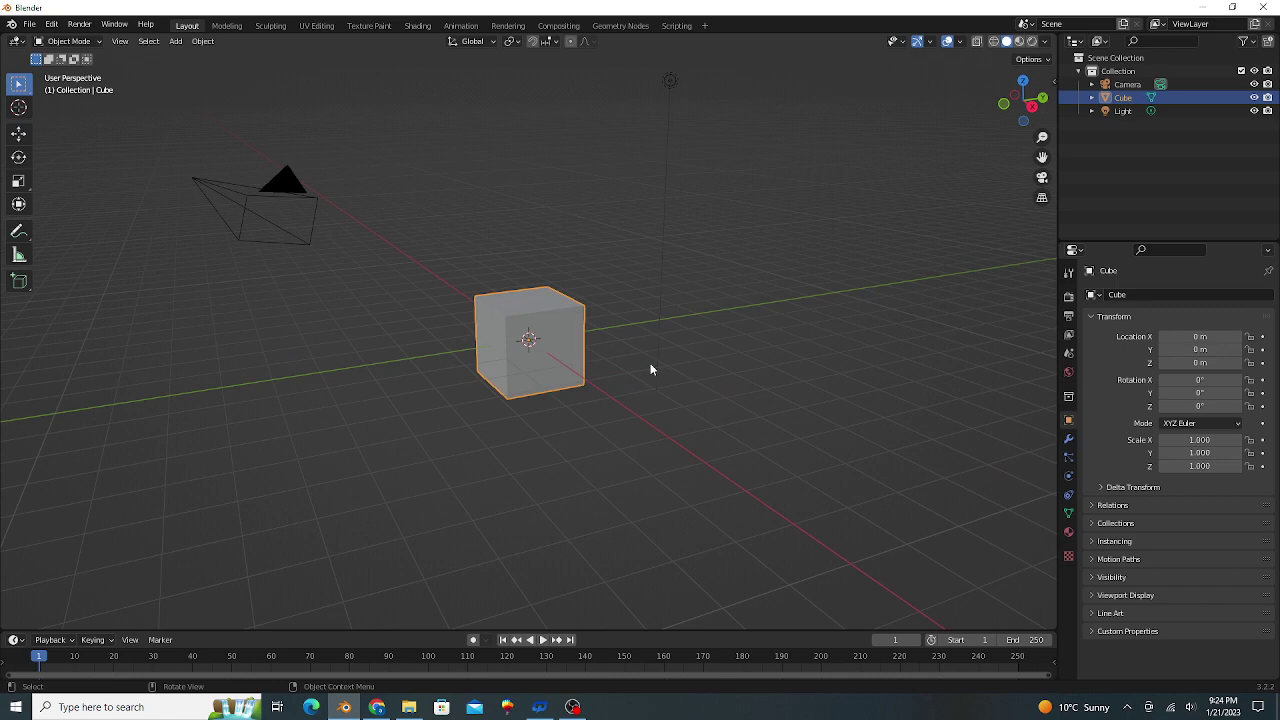
{"action": "key", "text": "s"}
{"action": "key", "text": "z"}
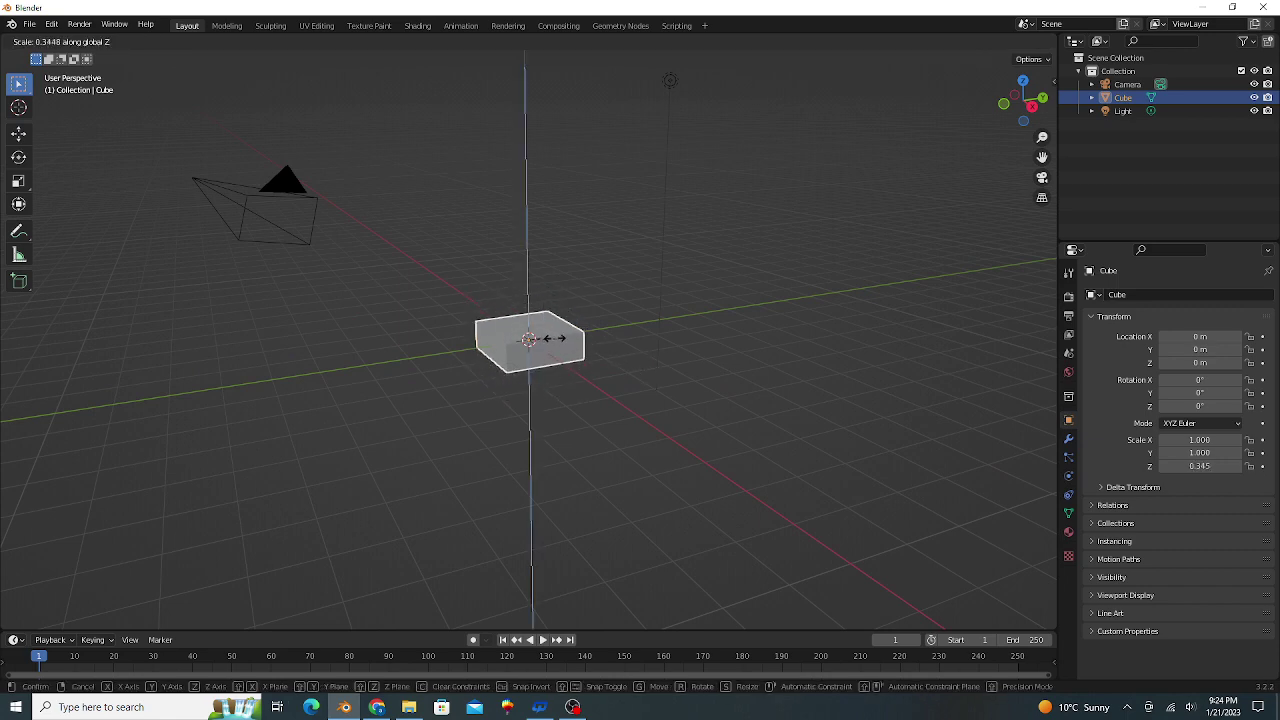
{"action": "left_click", "coordinate": [540, 330]}
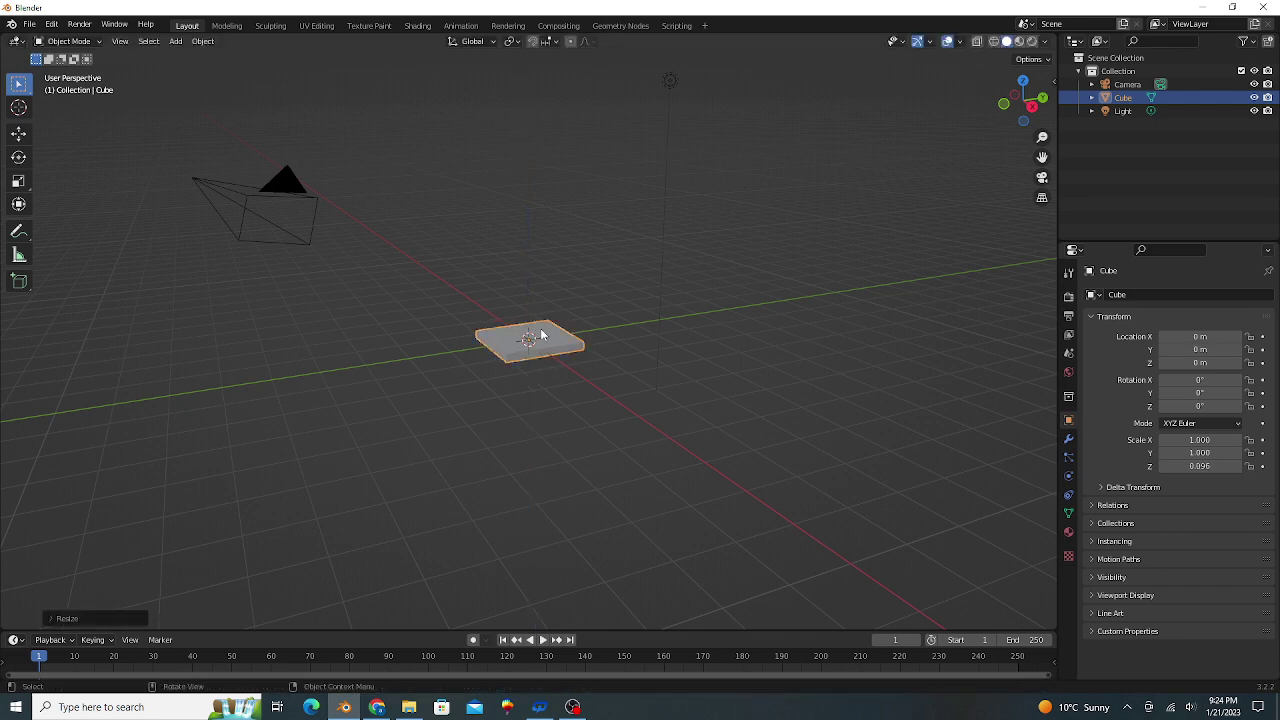
- From top view, scale the slab along Y to 0.649
{"action": "key", "text": "KP_7"}
{"action": "scroll", "coordinate": [673, 366], "scroll_direction": "up", "scroll_amount": 2}
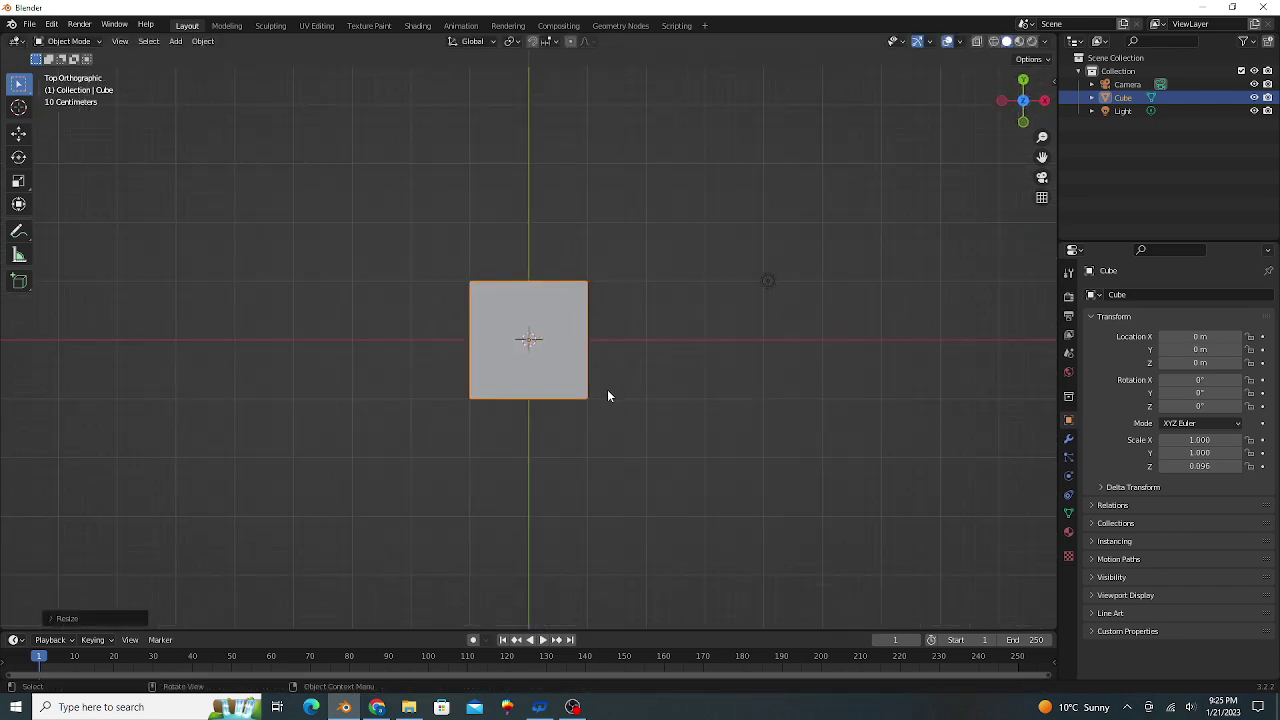
{"action": "scroll", "coordinate": [607, 387], "scroll_direction": "up", "scroll_amount": 1}
{"action": "key", "text": "s"}
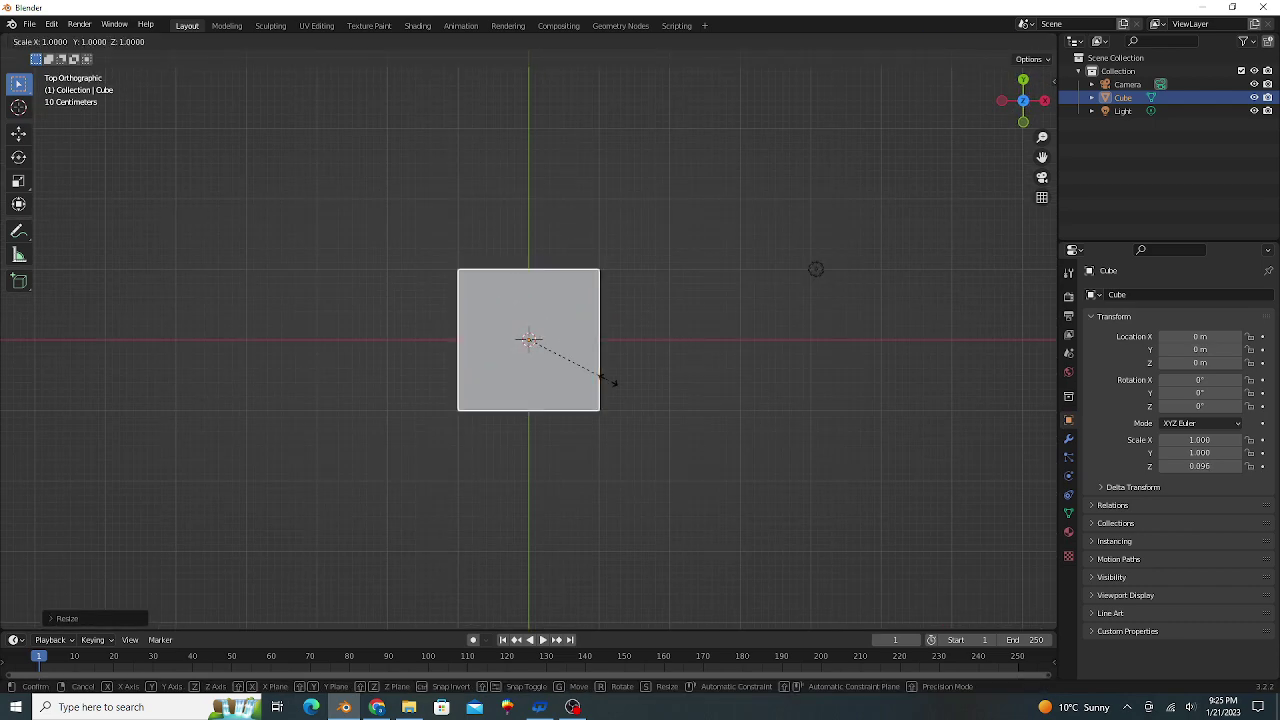
{"action": "key", "text": "y"}
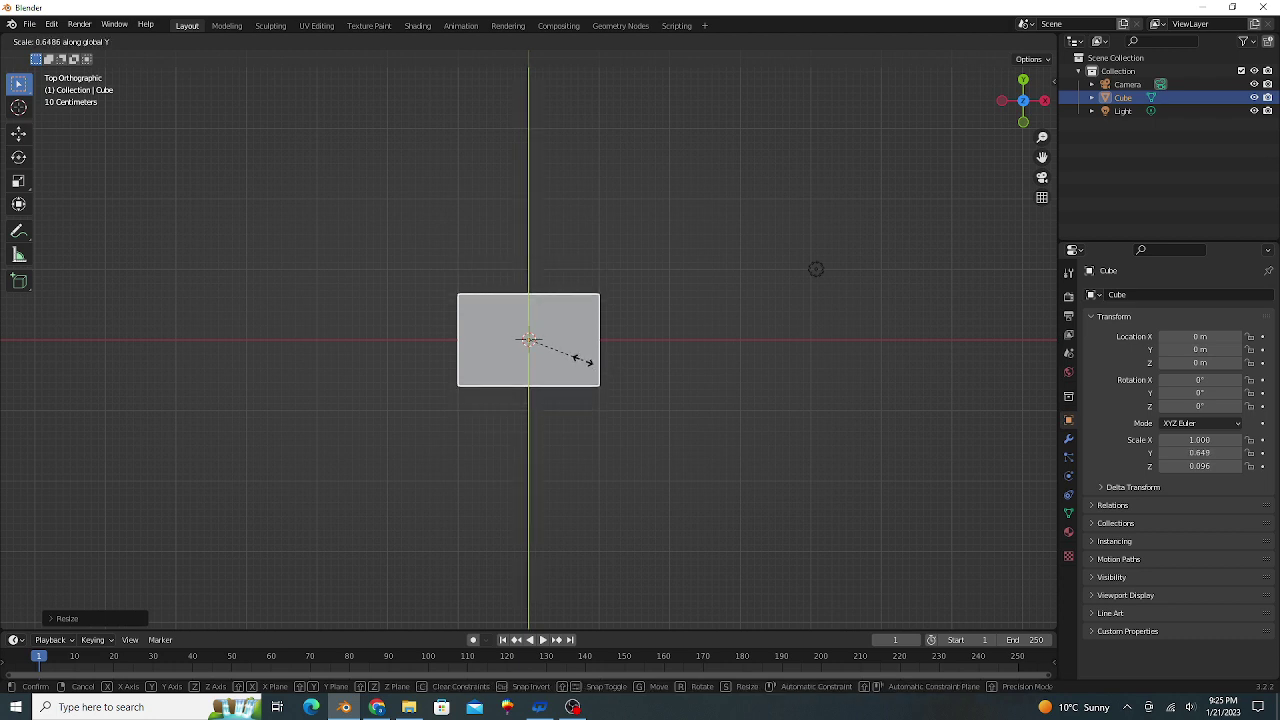
{"action": "left_click", "coordinate": [582, 359]}
{"action": "scroll", "coordinate": [580, 357], "scroll_direction": "down", "scroll_amount": 2}
{"action": "middle_click_drag", "start_coordinate": [579, 356], "coordinate": [646, 257]}
{"action": "scroll", "coordinate": [603, 340], "scroll_direction": "up", "scroll_amount": 4}
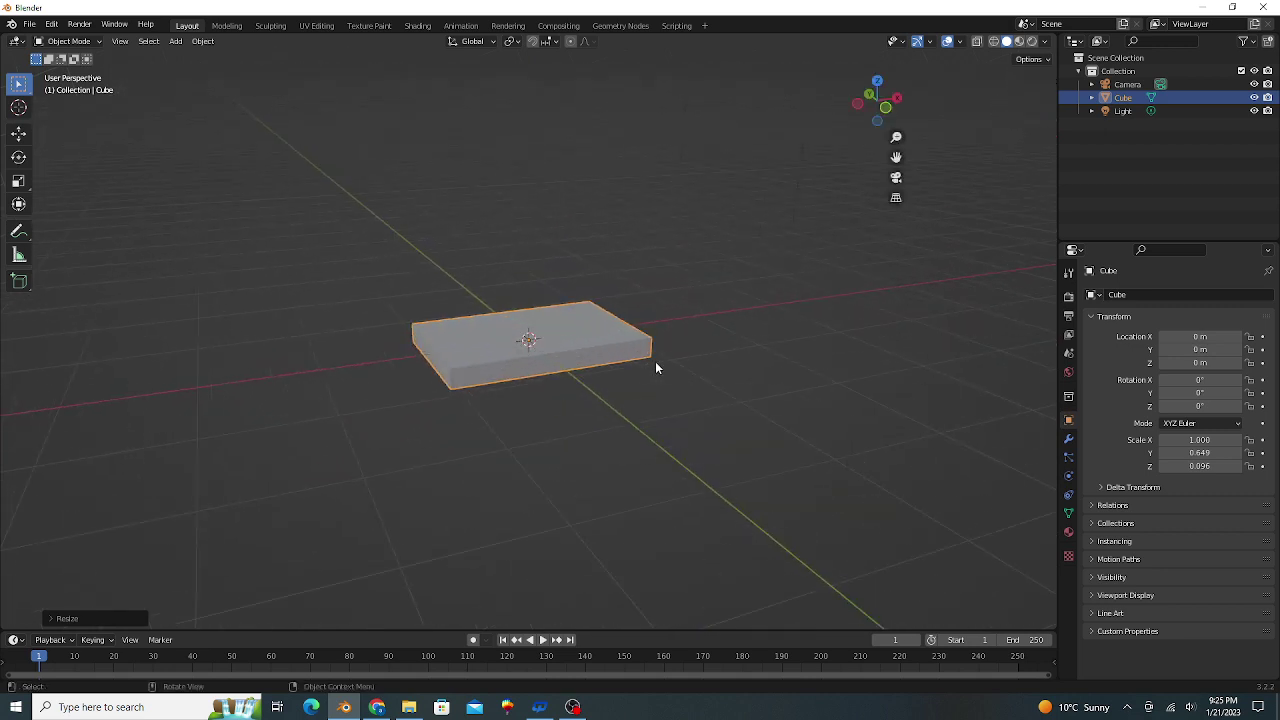
- Turn on the on-screen shortcut key display from the side panel
{"action": "key", "text": "n"}
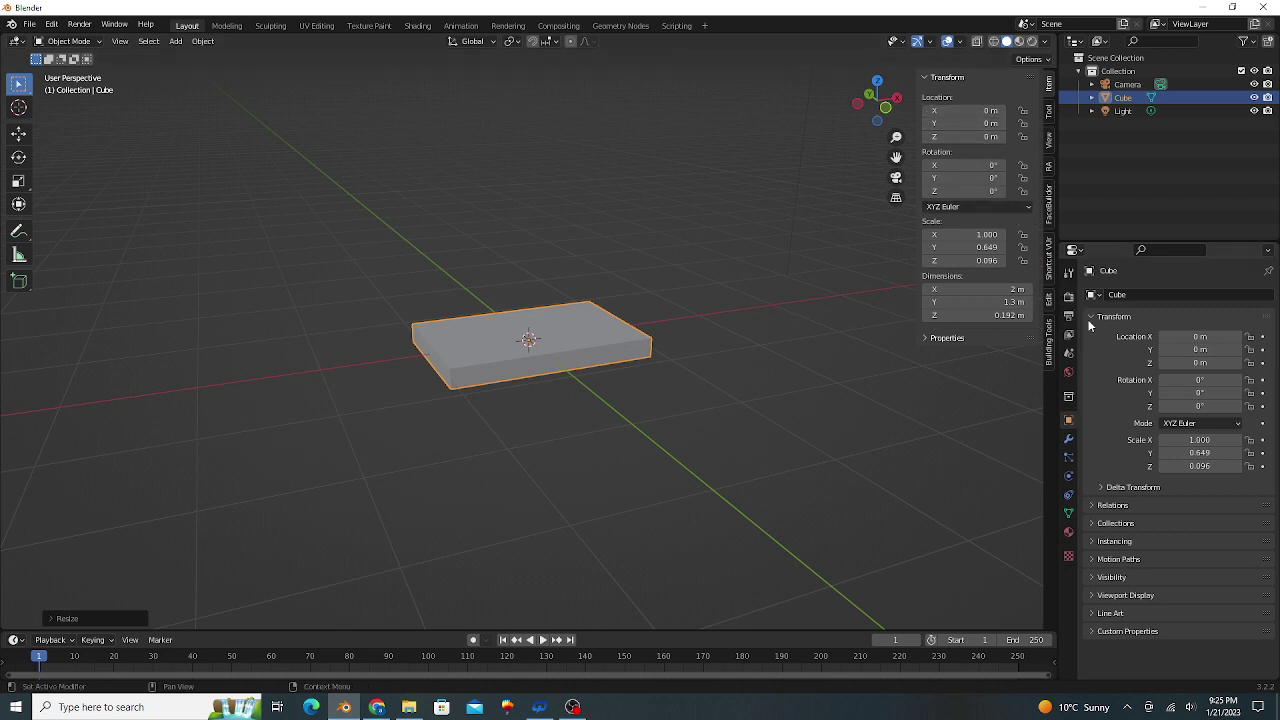
{"action": "left_click", "coordinate": [1049, 258]}
{"action": "left_click", "coordinate": [975, 97]}
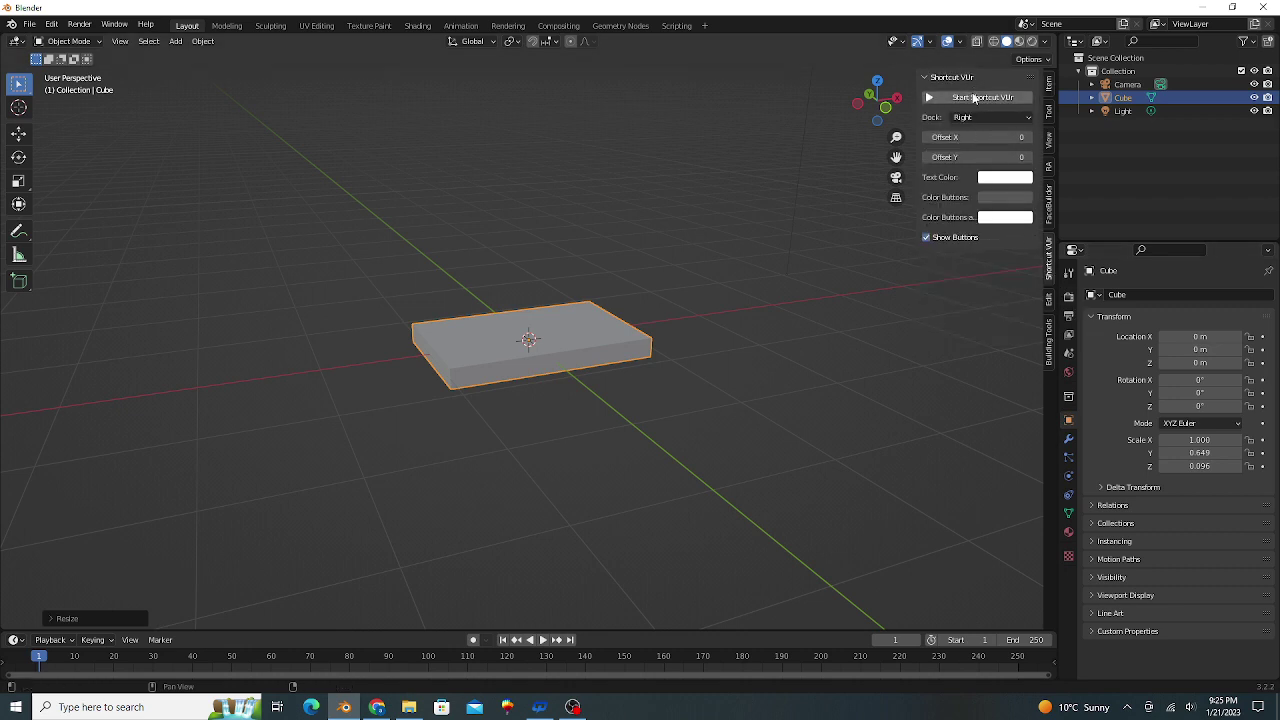
{"action": "key", "text": "n"}
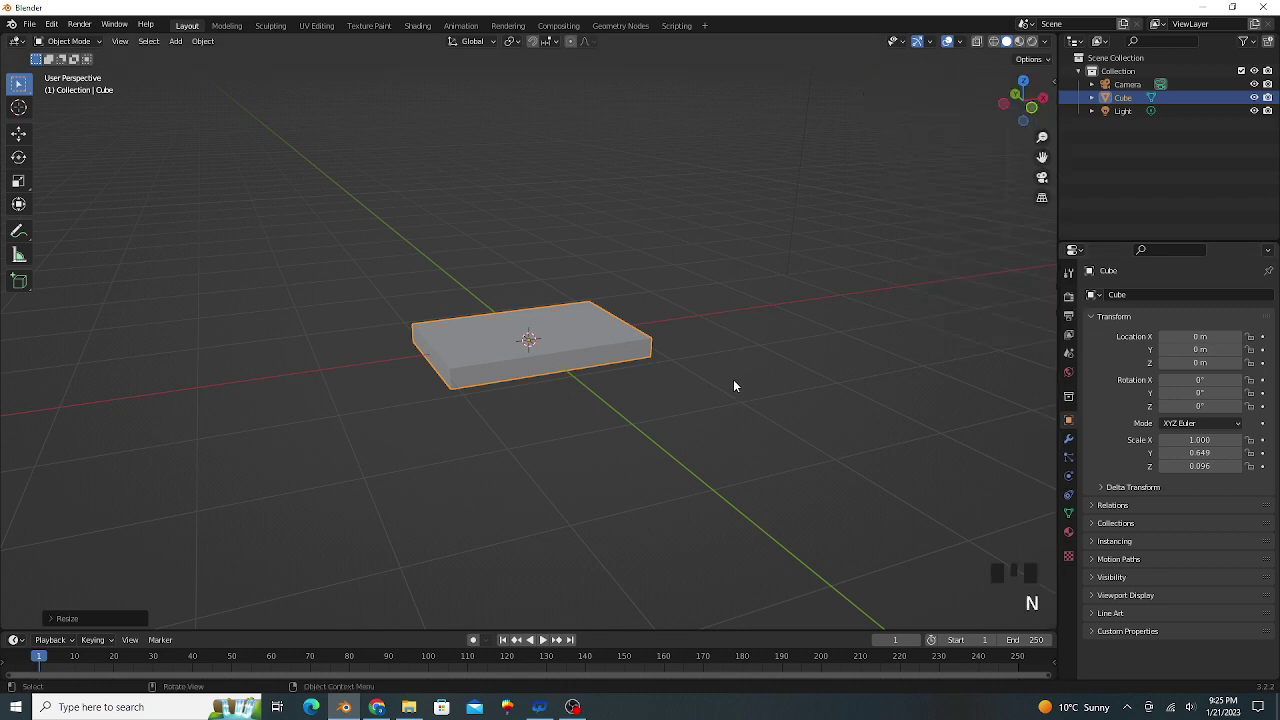
- Halve the slab's thickness along Z to 0.048
{"action": "middle_click_drag", "start_coordinate": [548, 342], "coordinate": [586, 374]}
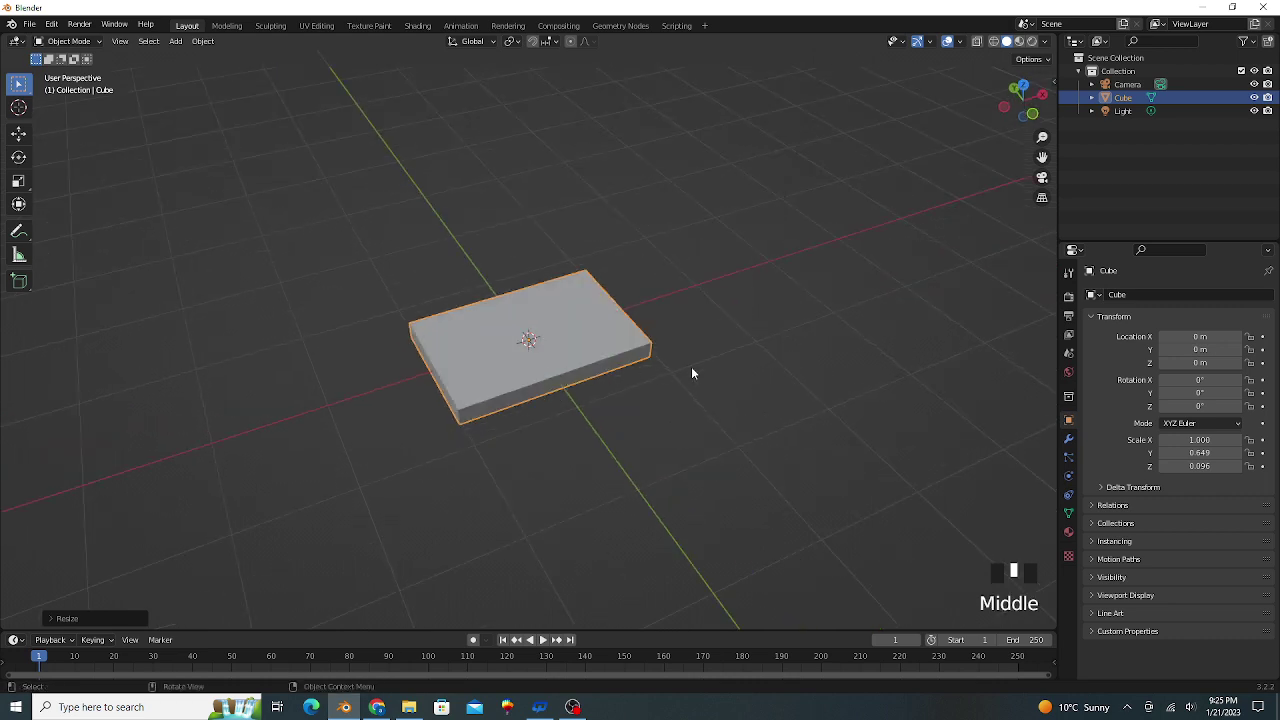
{"action": "key", "text": "s"}
{"action": "key", "text": "z"}
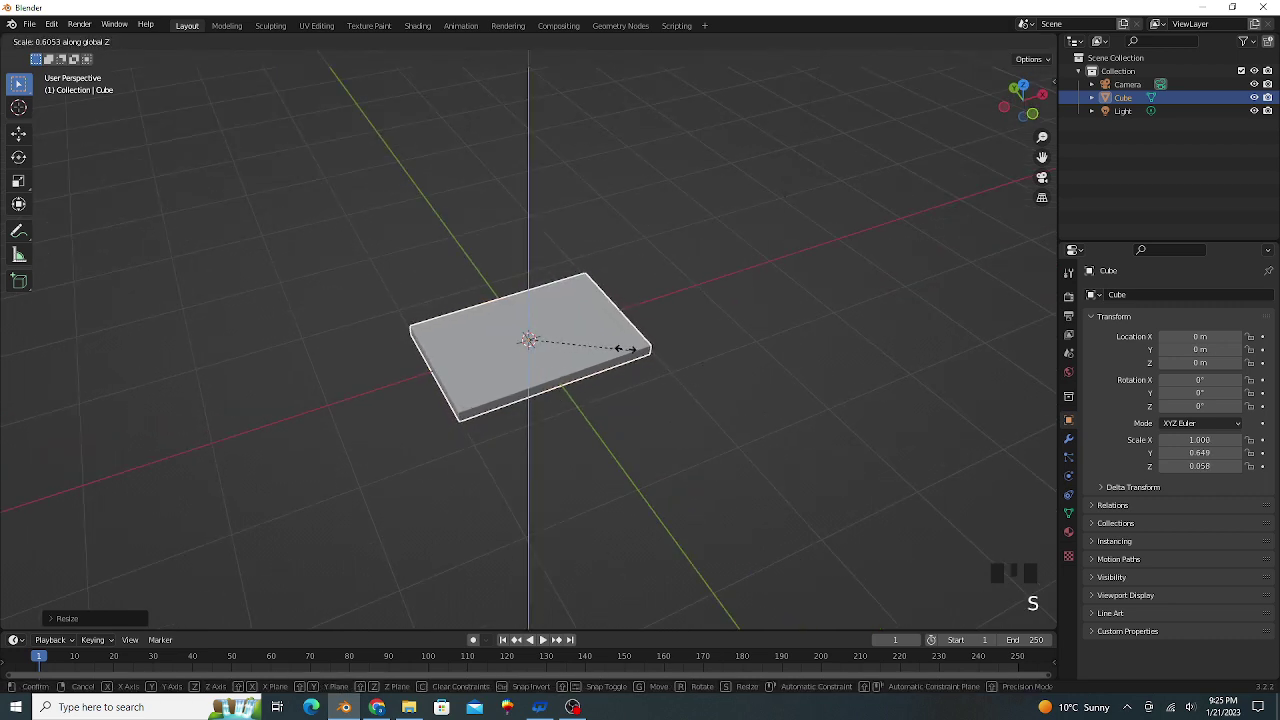
{"action": "left_click", "coordinate": [612, 348]}
{"action": "middle_click_drag", "start_coordinate": [657, 274], "coordinate": [671, 331]}
{"action": "scroll", "coordinate": [566, 362], "scroll_direction": "up", "scroll_amount": 2}
- In face-select Edit Mode, inset the slab's top face to a small centre face
{"action": "key", "text": "Tab"}
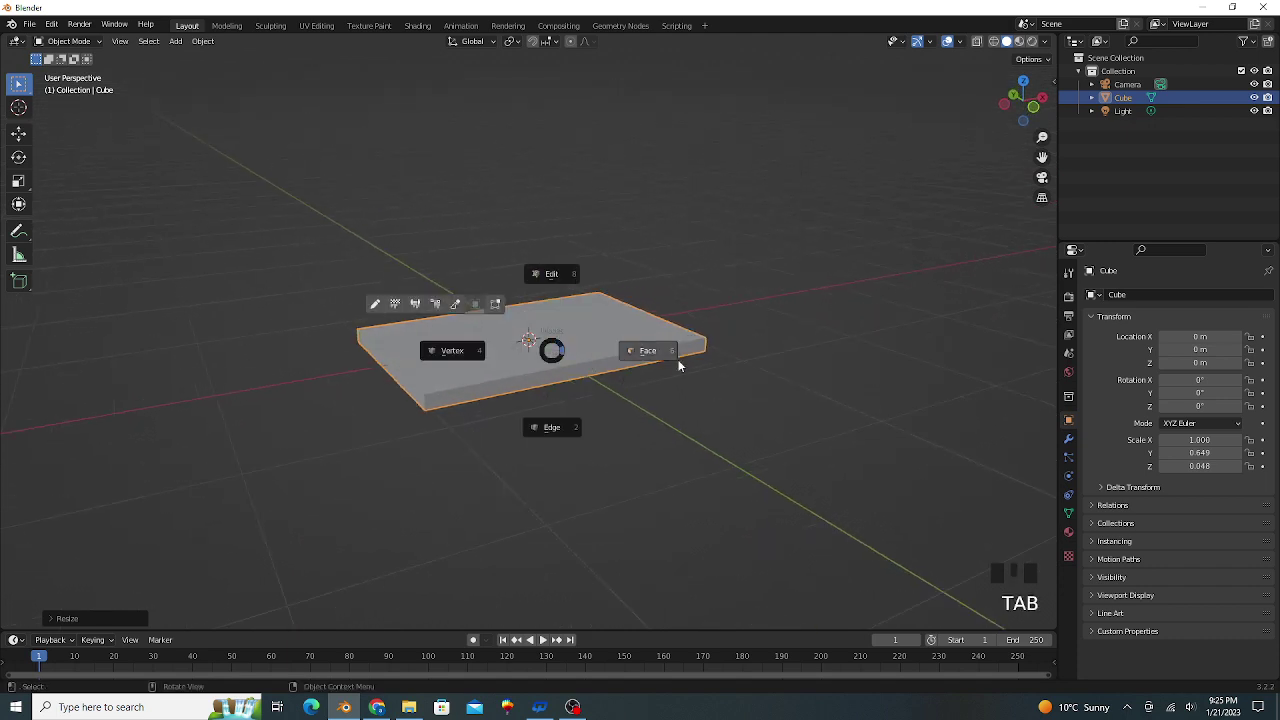
{"action": "left_click", "coordinate": [643, 356]}
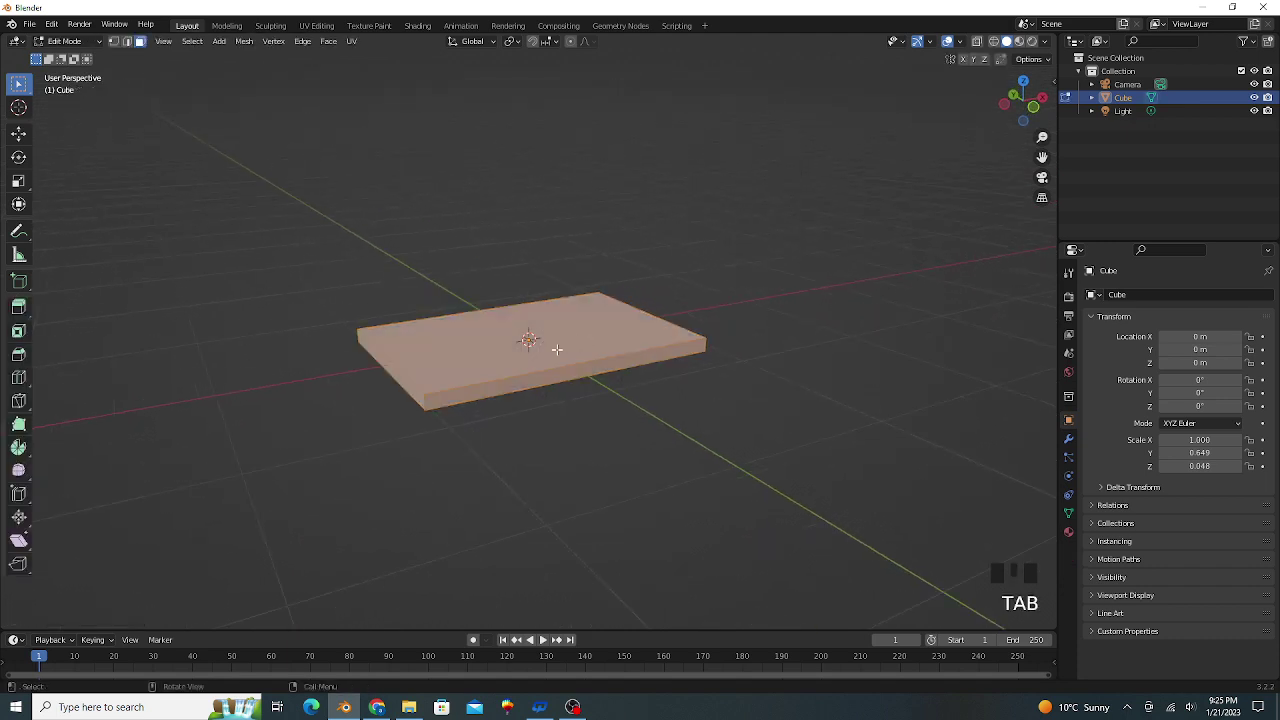
{"action": "middle_click_drag", "start_coordinate": [548, 338], "coordinate": [553, 350]}
{"action": "left_click", "coordinate": [645, 390]}
{"action": "key", "text": "i"}
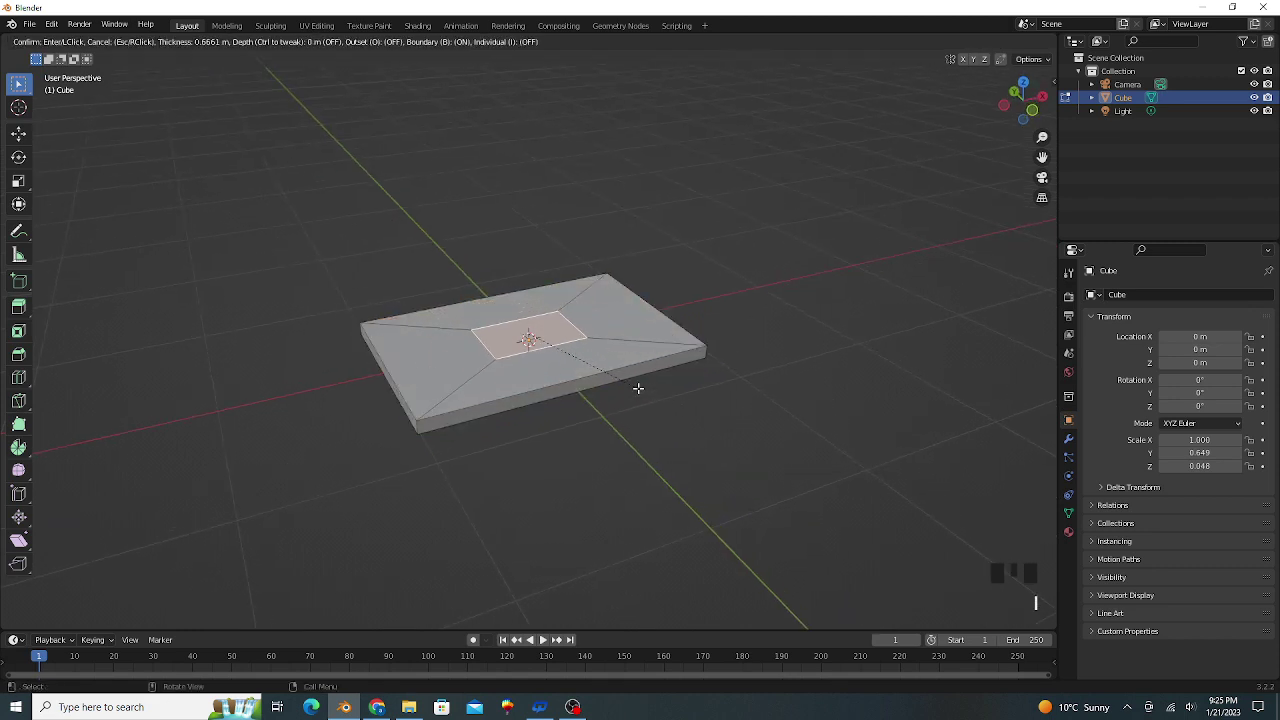
{"action": "left_click", "coordinate": [634, 385]}
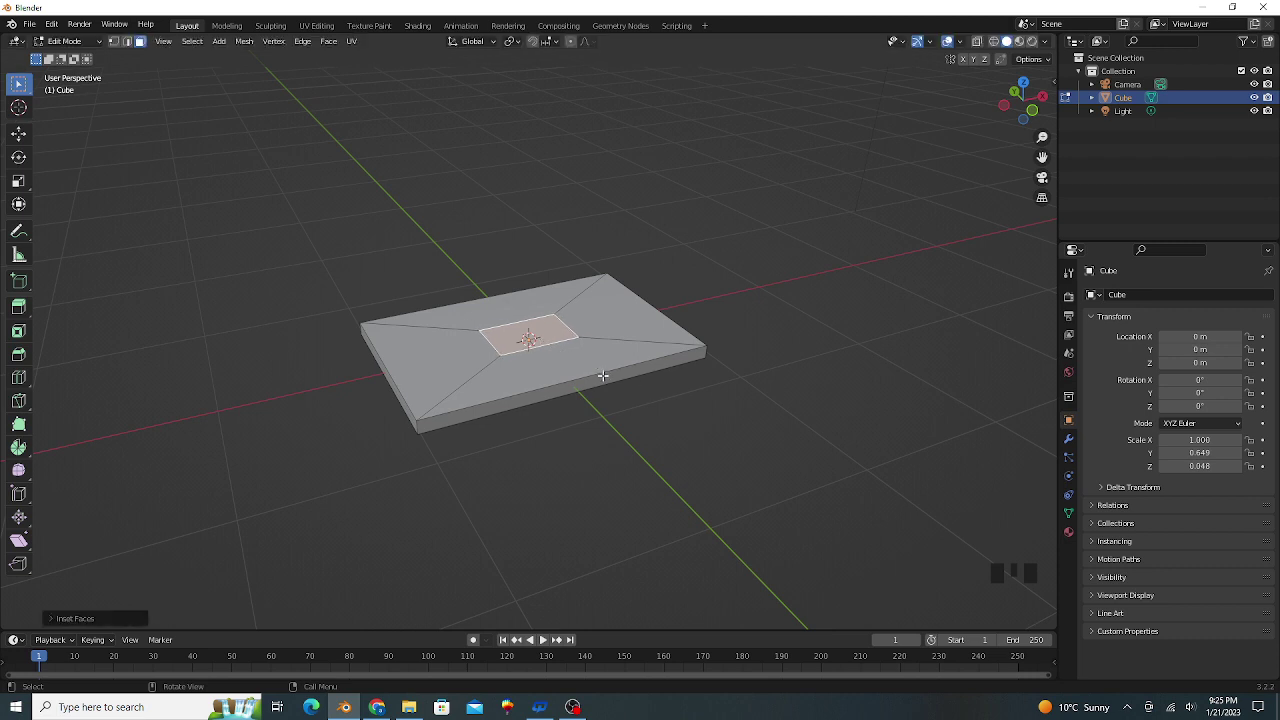
- Extrude the inset face upward into a tall stand column
{"action": "middle_click_drag", "start_coordinate": [620, 370], "coordinate": [625, 370]}
{"action": "key", "text": "e"}
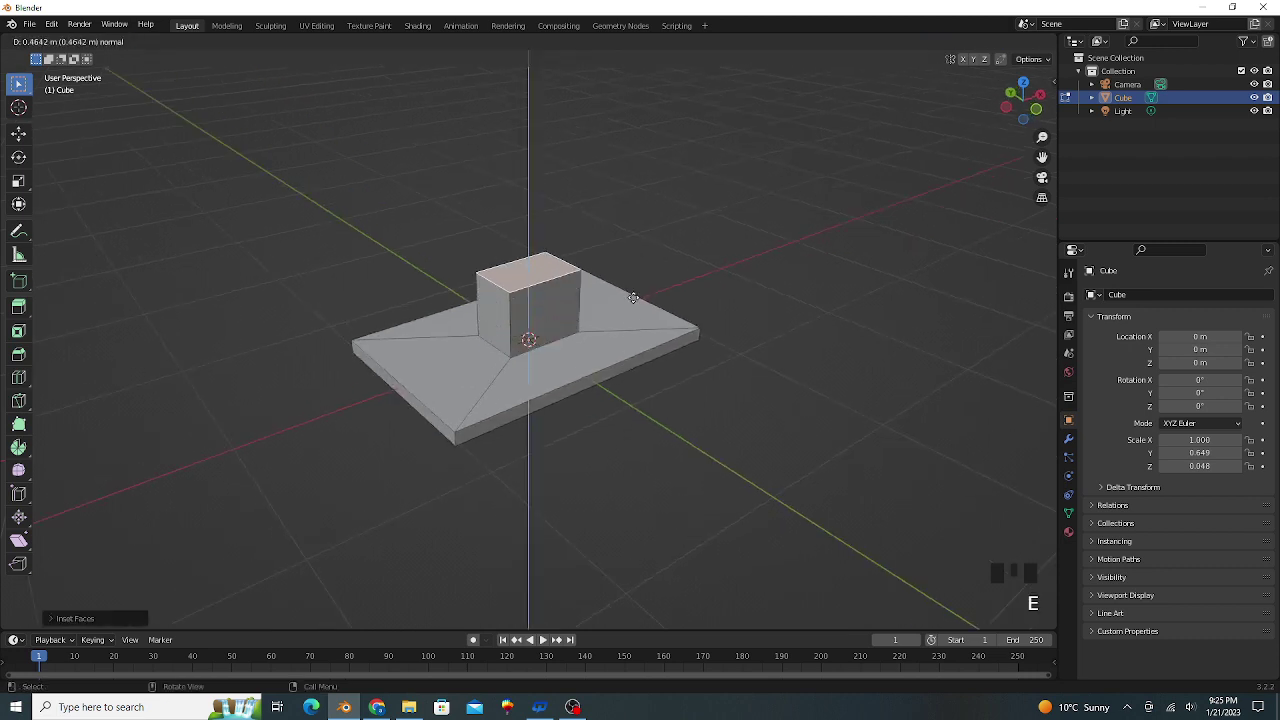
{"action": "left_click", "coordinate": [622, 213]}
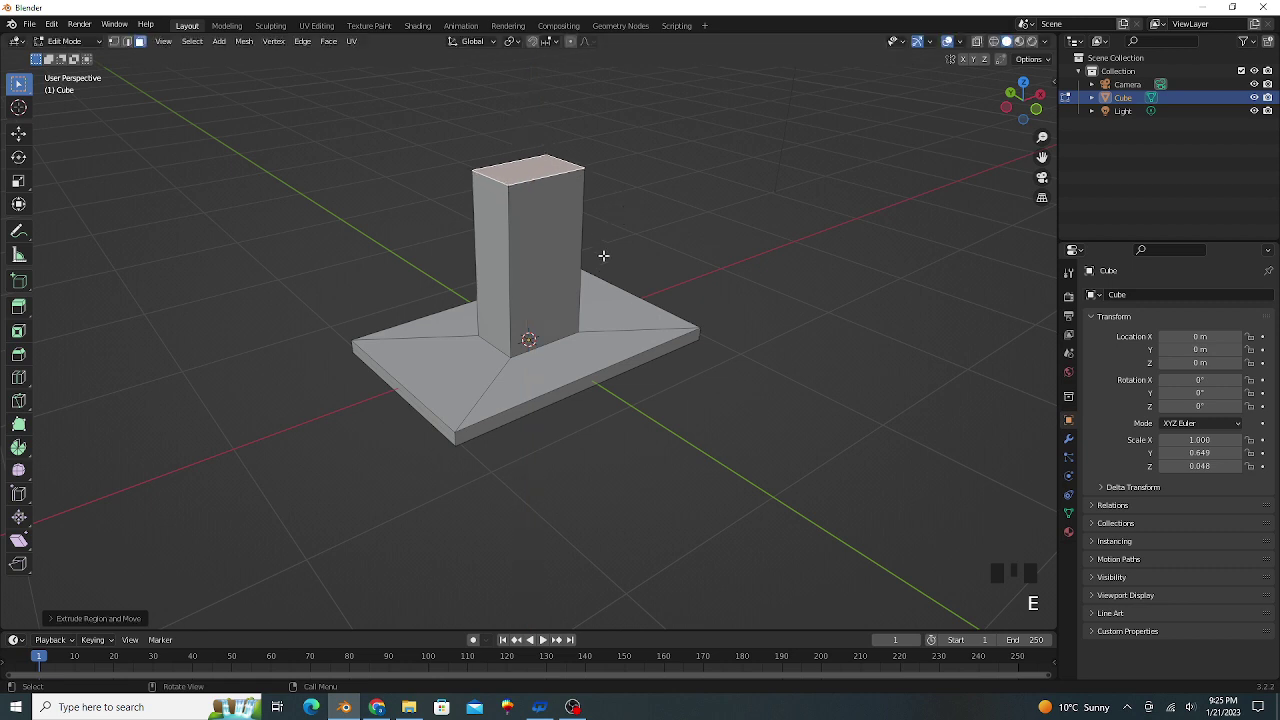
{"action": "scroll", "coordinate": [605, 310], "scroll_direction": "down", "scroll_amount": 2}
{"action": "mouse_move", "coordinate": [605, 330]}
{"action": "middle_mouse_down"}
{"action": "mouse_move", "coordinate": [643, 297]}
{"action": "mouse_move", "coordinate": [613, 332]}
{"action": "middle_mouse_up"}
- Raise the column further and inset its upper side face
{"action": "key", "text": "e"}
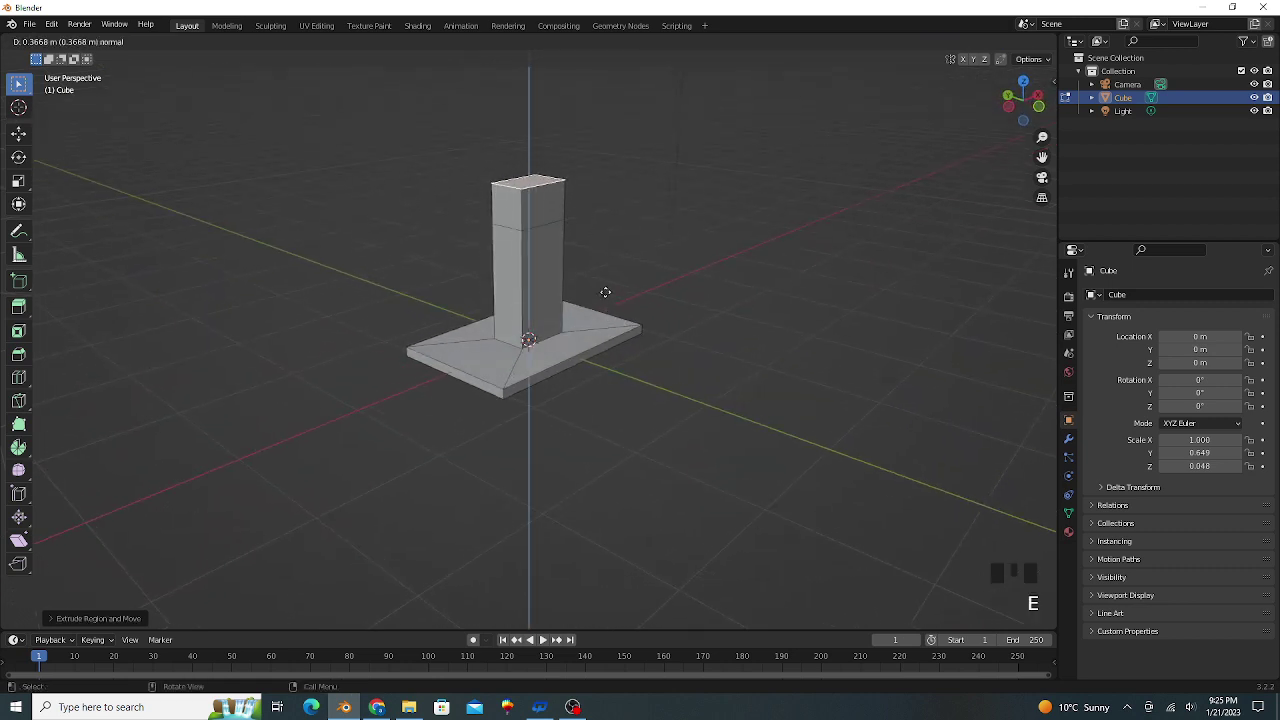
{"action": "left_click", "coordinate": [605, 291]}
{"action": "left_click", "coordinate": [541, 207]}
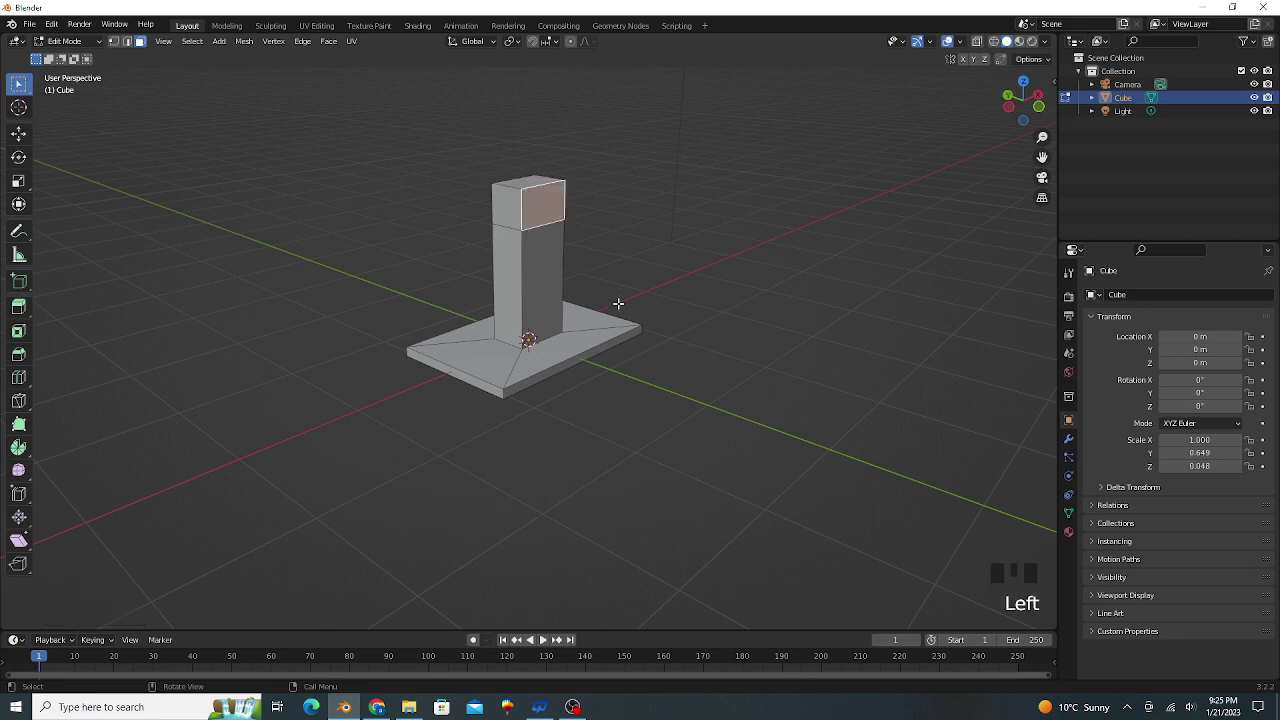
{"action": "key", "text": "i"}
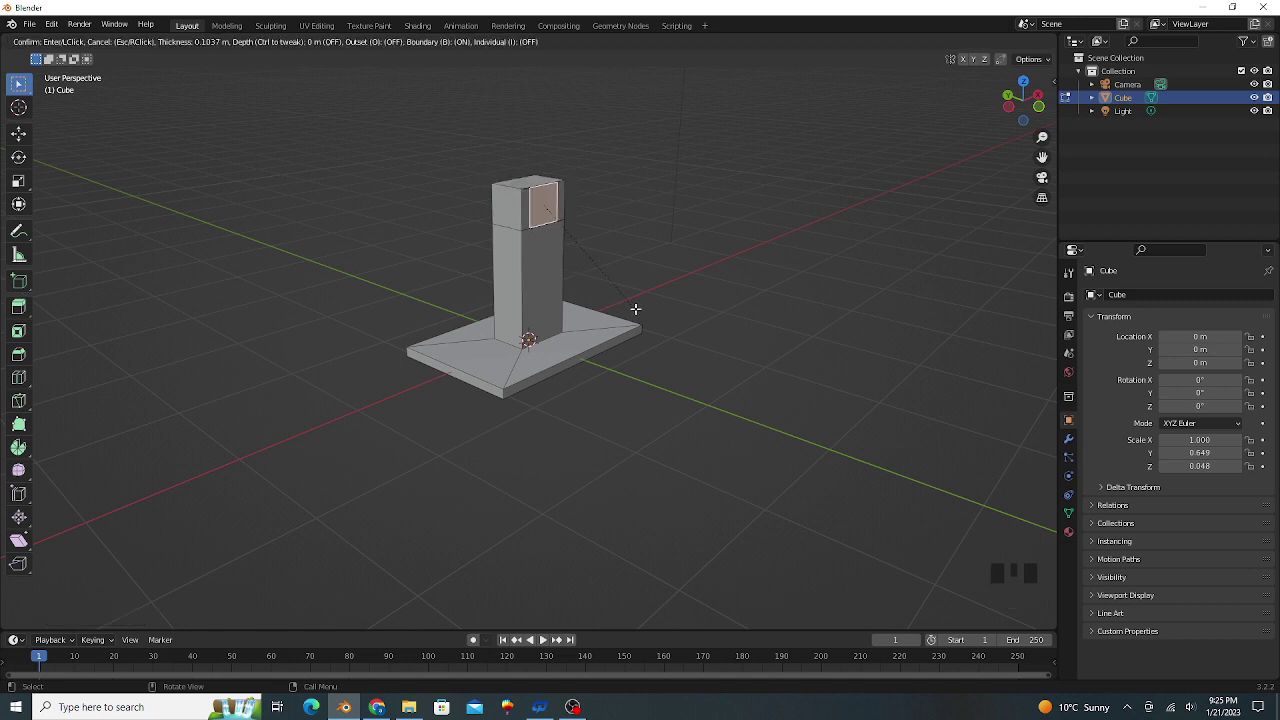
{"action": "left_click", "coordinate": [635, 309]}
- Squash the inset face along Z and extrude it outward twice into a short block
{"action": "key", "text": "s"}
{"action": "key", "text": "z"}
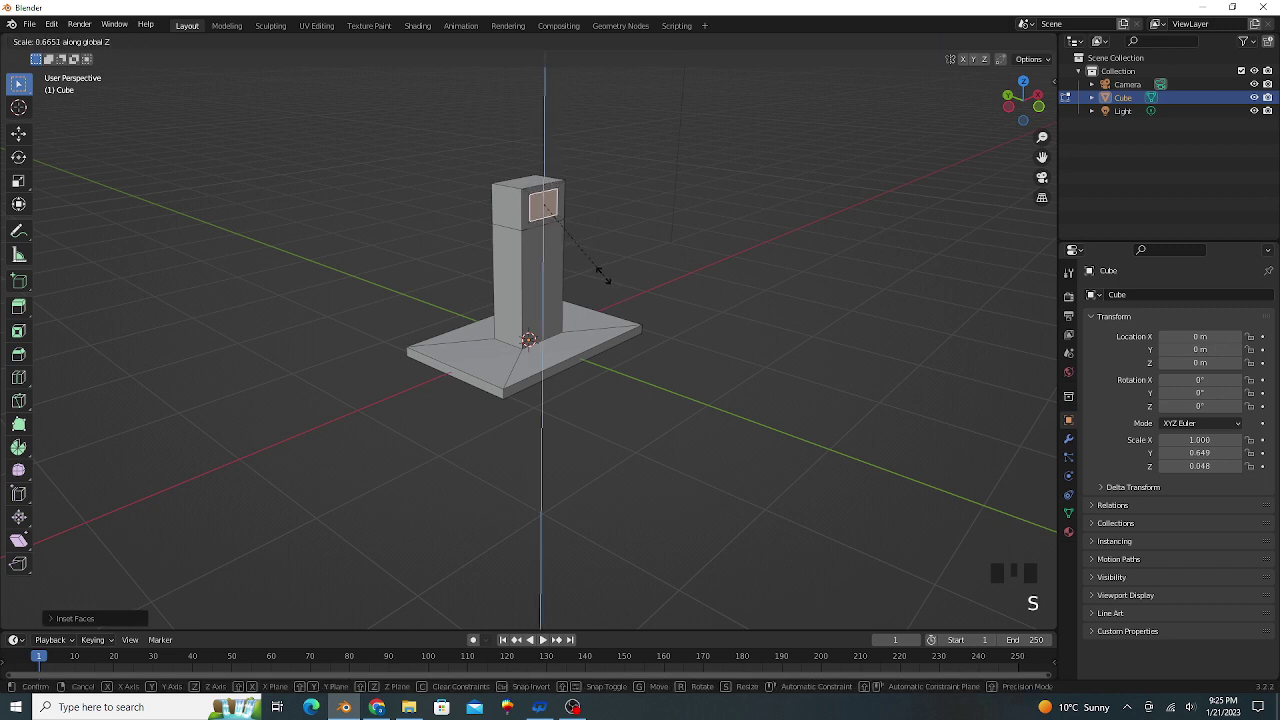
{"action": "left_click", "coordinate": [601, 276]}
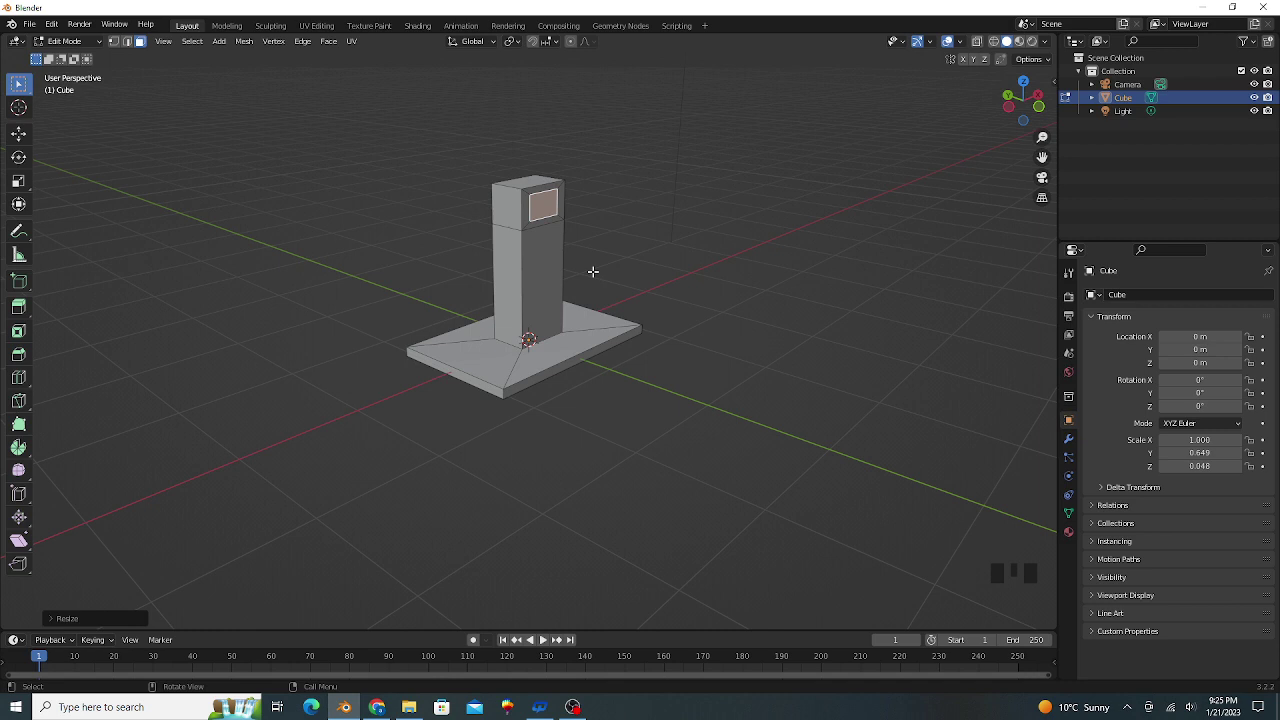
{"action": "key", "text": "e"}
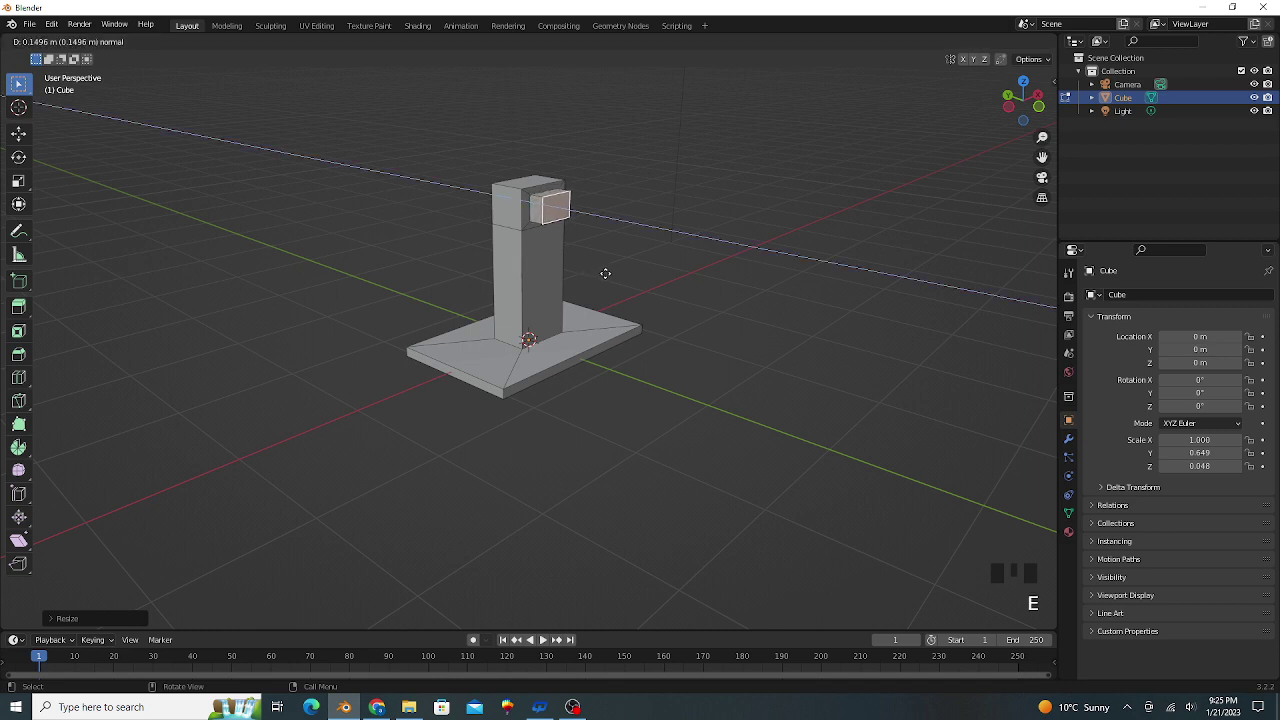
{"action": "left_click", "coordinate": [605, 273]}
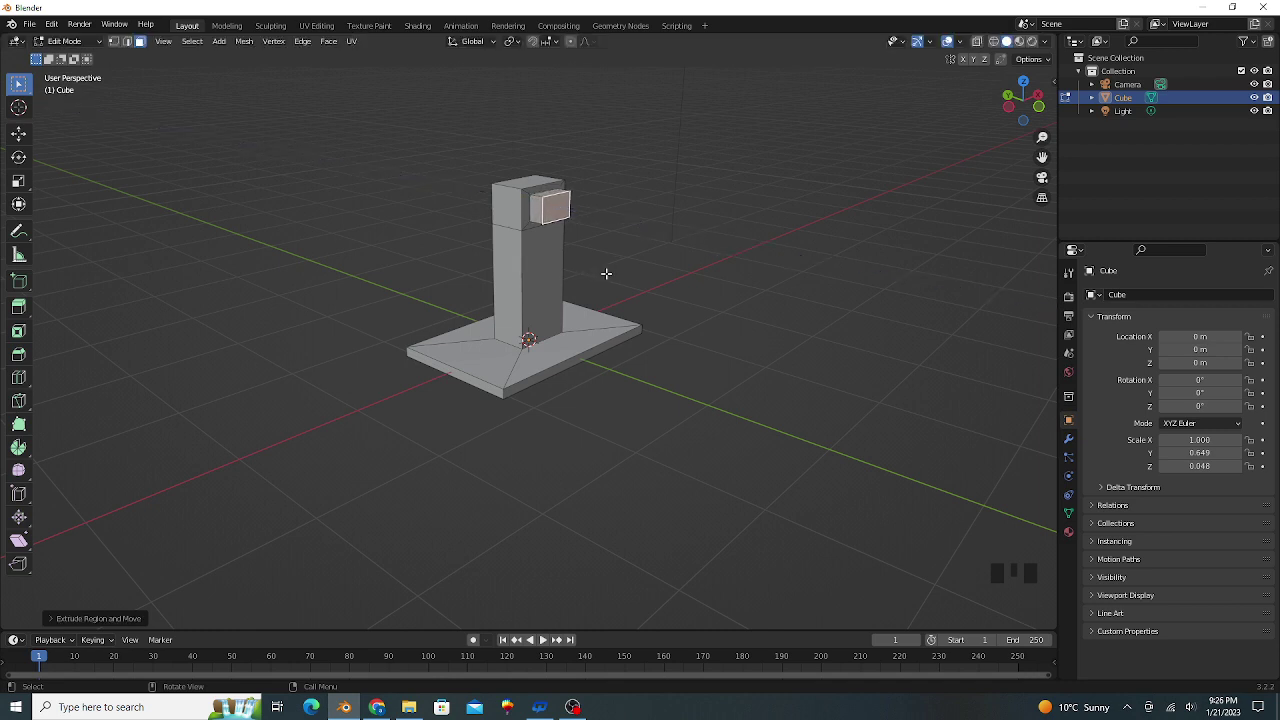
{"action": "key", "text": "e"}
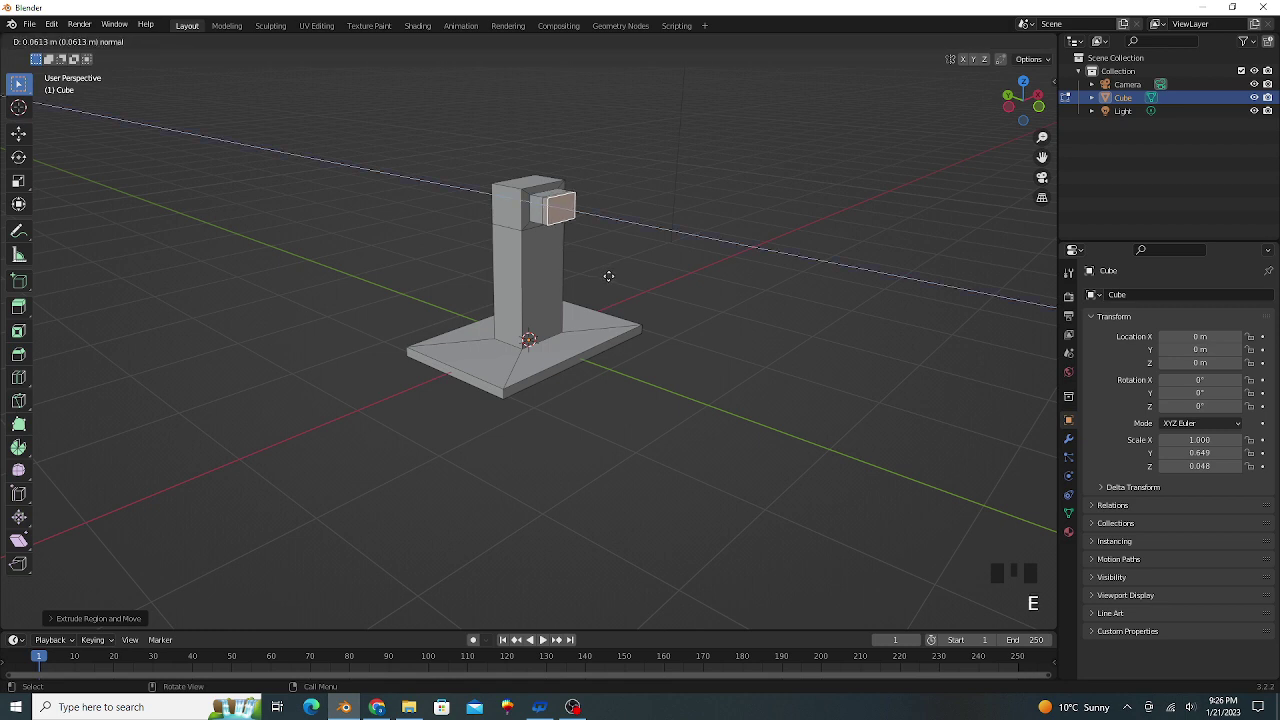
{"action": "left_click", "coordinate": [608, 276]}
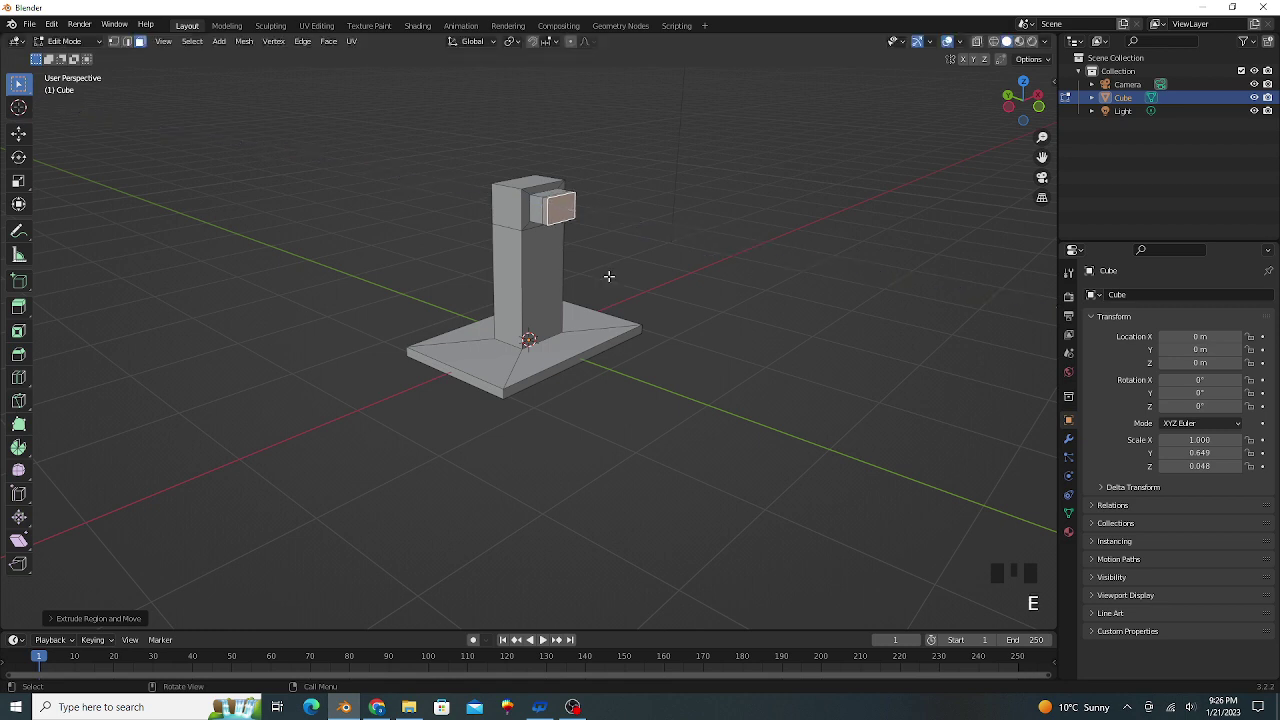
- Scale the jutting face up into a large flat screen panel
{"action": "key", "text": "s"}
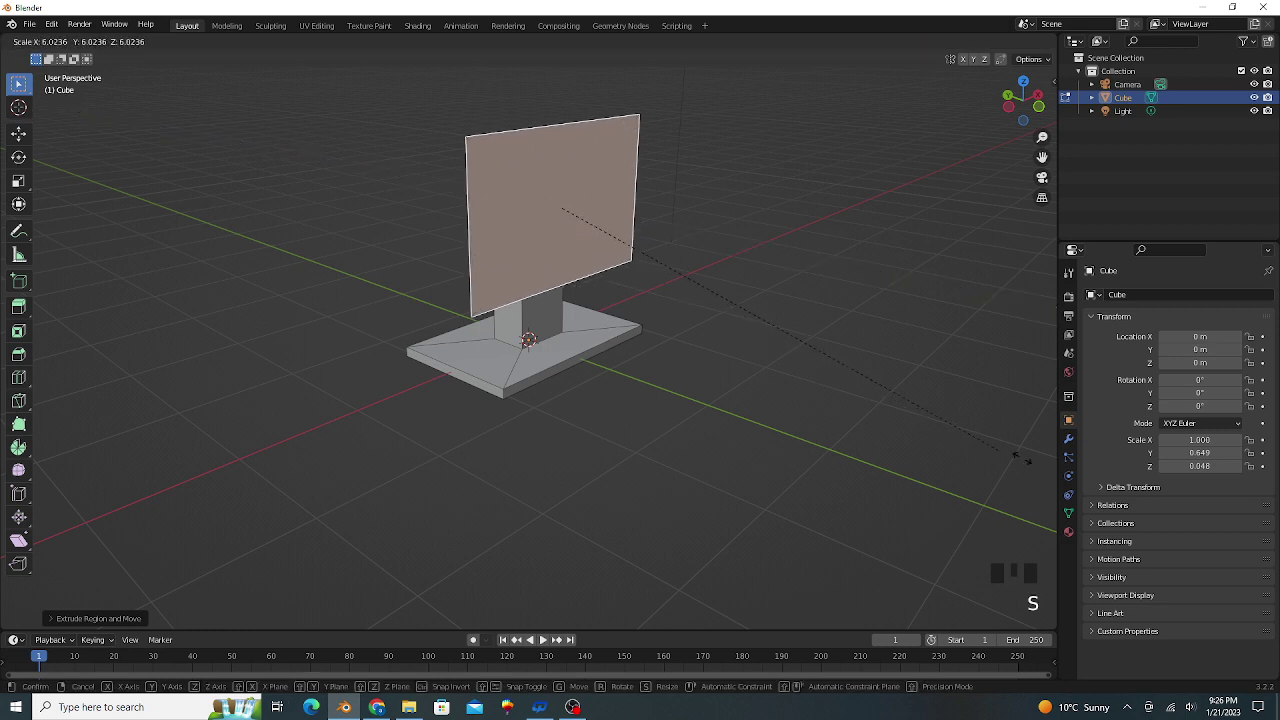
{"action": "left_click", "coordinate": [271, 571]}
{"action": "scroll", "coordinate": [771, 345], "scroll_direction": "down", "scroll_amount": 2}
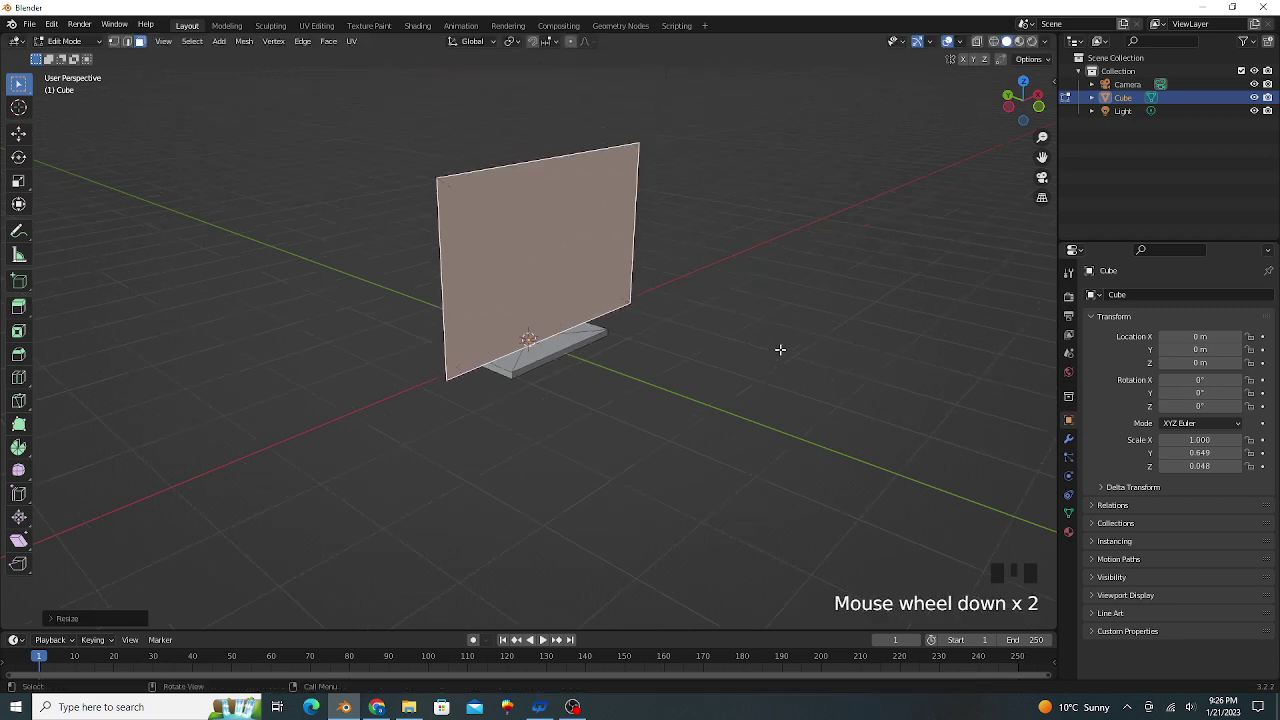
{"action": "middle_click_drag", "start_coordinate": [771, 345], "coordinate": [574, 313]}
{"action": "scroll", "coordinate": [574, 313], "scroll_direction": "up", "scroll_amount": 1}
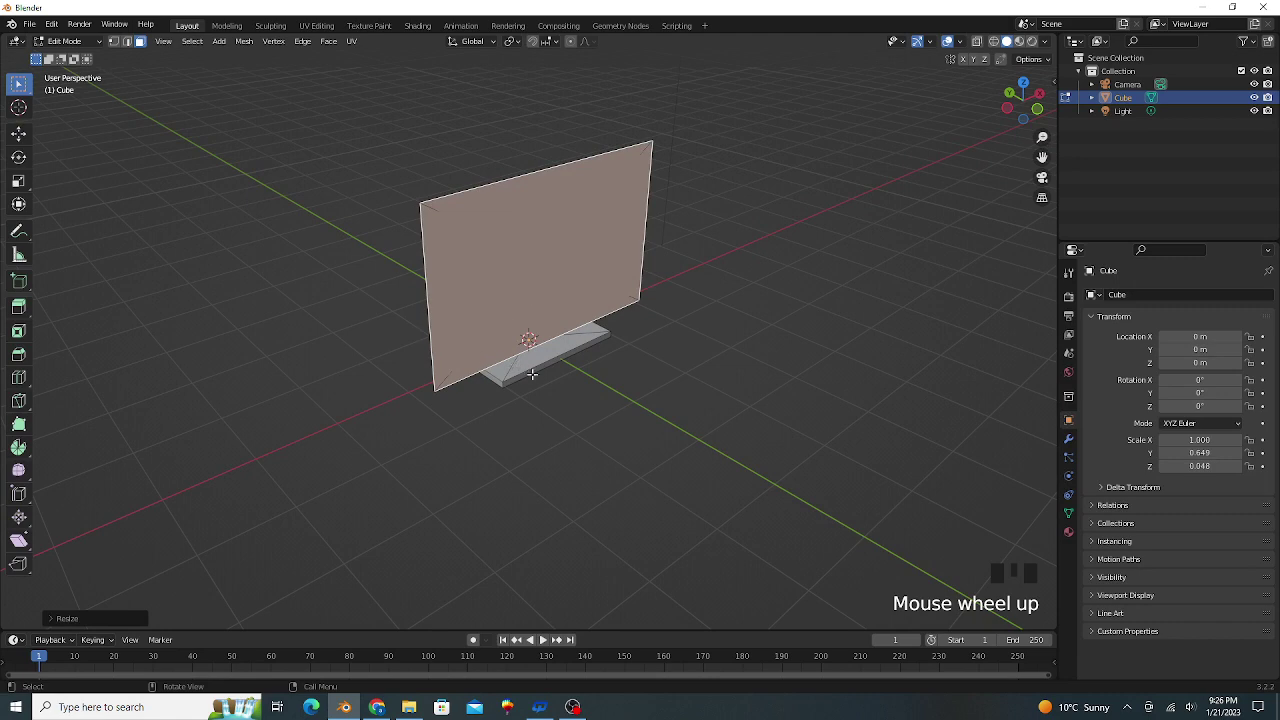
- Extrude the screen panel slightly to give it thickness
{"action": "key", "text": "e"}
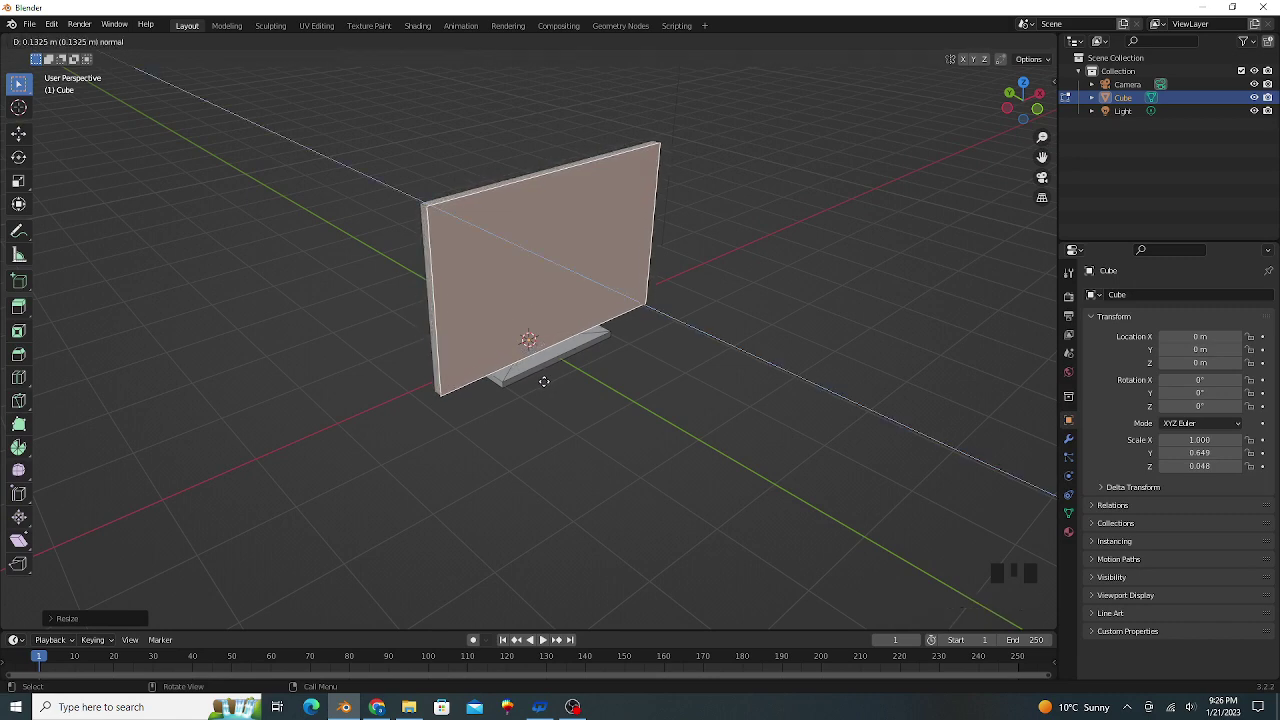
{"action": "left_click", "coordinate": [545, 381]}
{"action": "middle_click_drag", "start_coordinate": [546, 382], "coordinate": [594, 318]}
{"action": "key", "text": "i"}
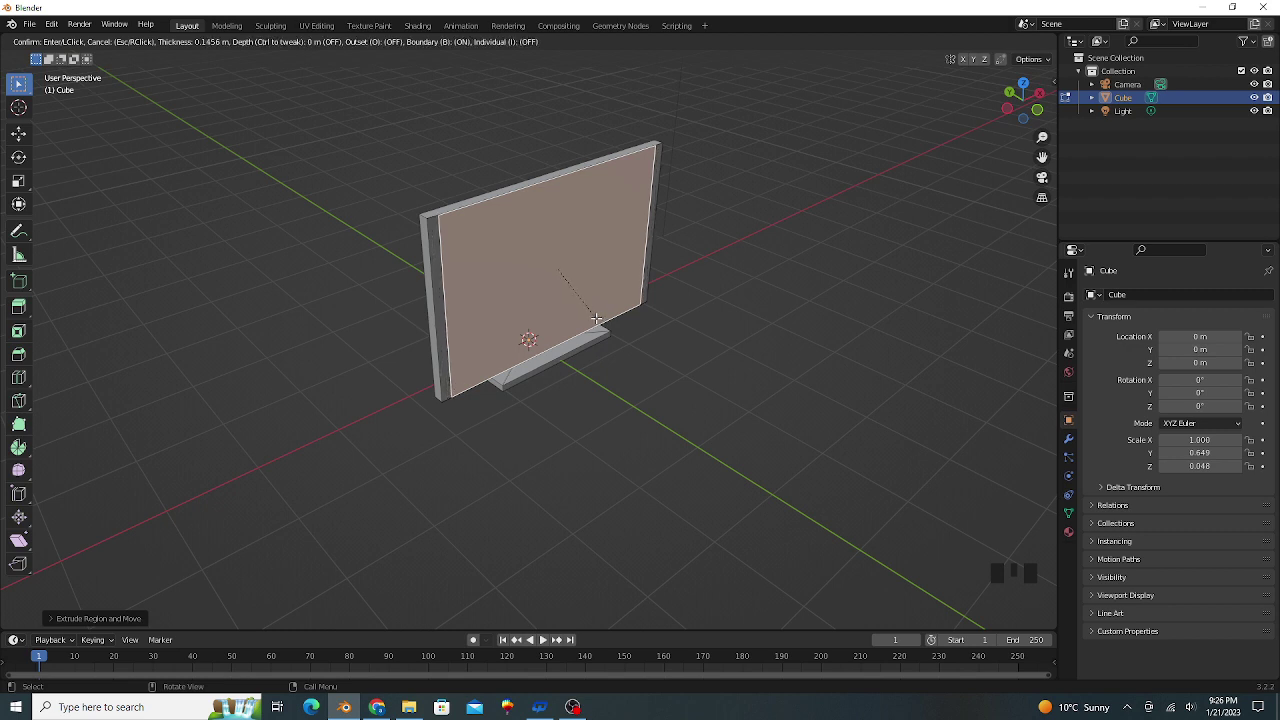
- Cancel the pending inset and apply the monitor's scale in Object Mode
{"action": "key", "text": "Escape"}
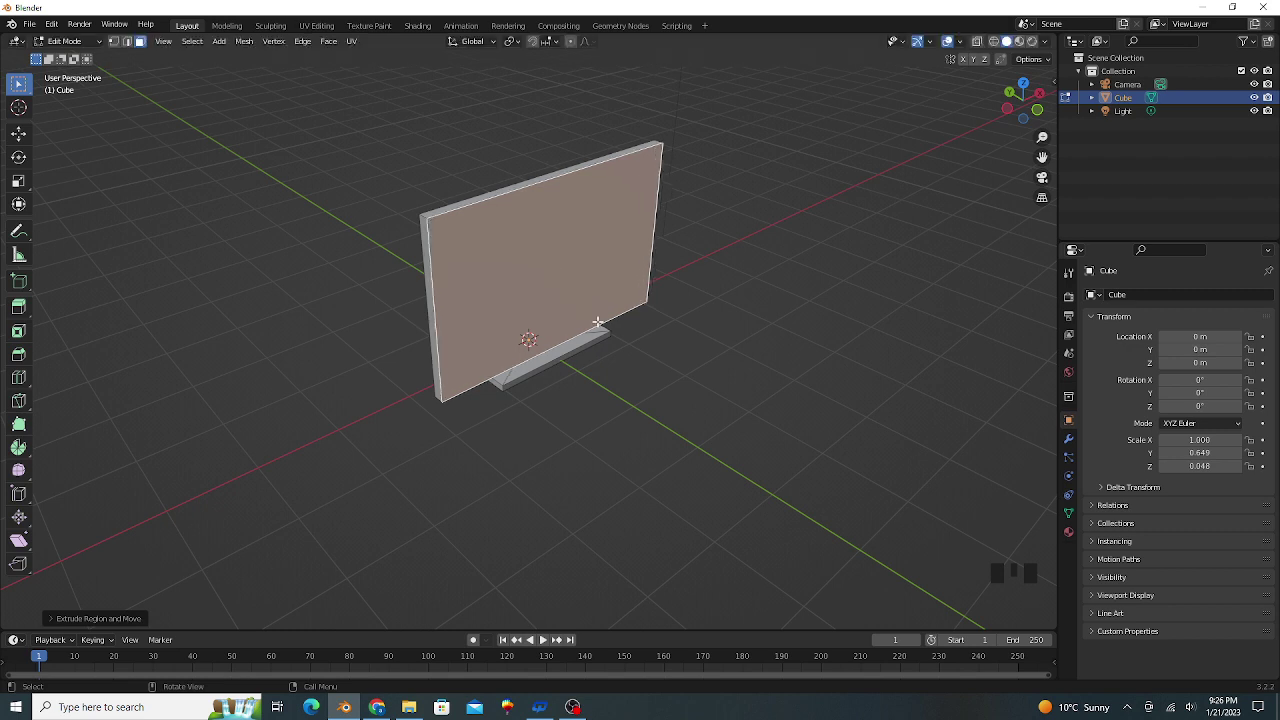
{"action": "key", "text": "Tab"}
{"action": "left_click", "coordinate": [590, 258]}
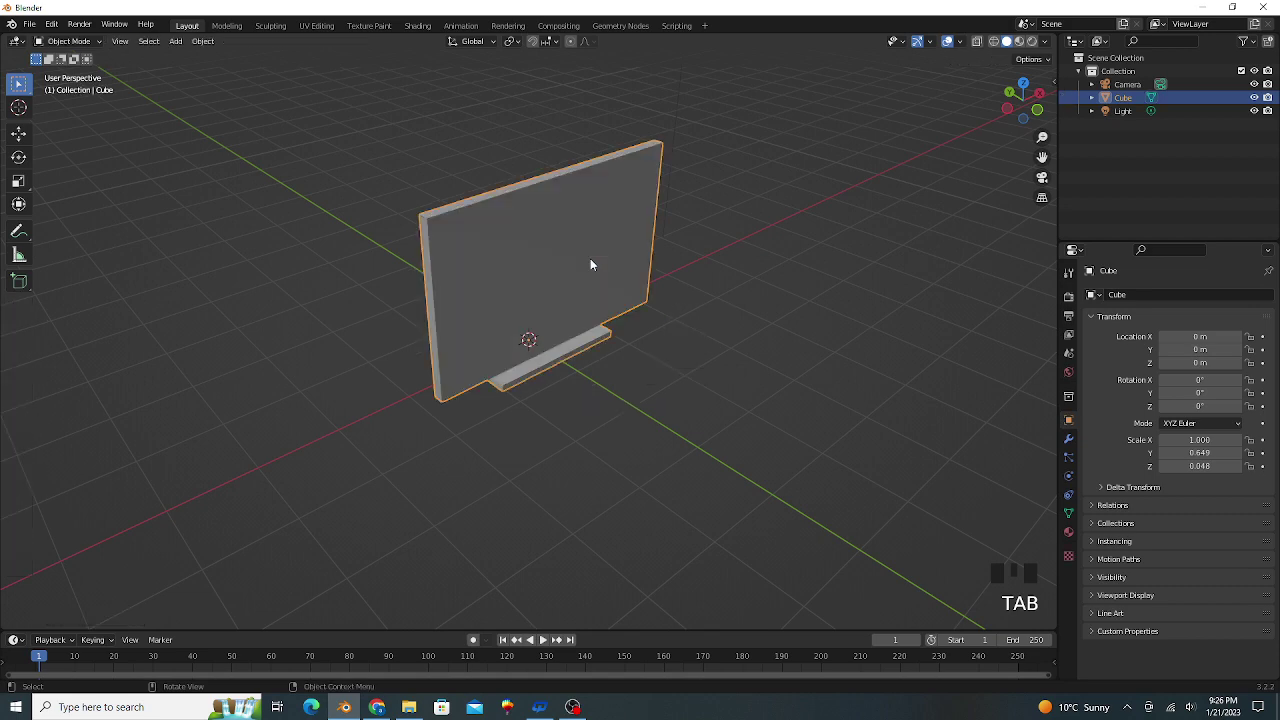
{"action": "key", "text": "ctrl+a"}
{"action": "left_click", "coordinate": [532, 279]}
{"action": "key", "text": "Tab"}
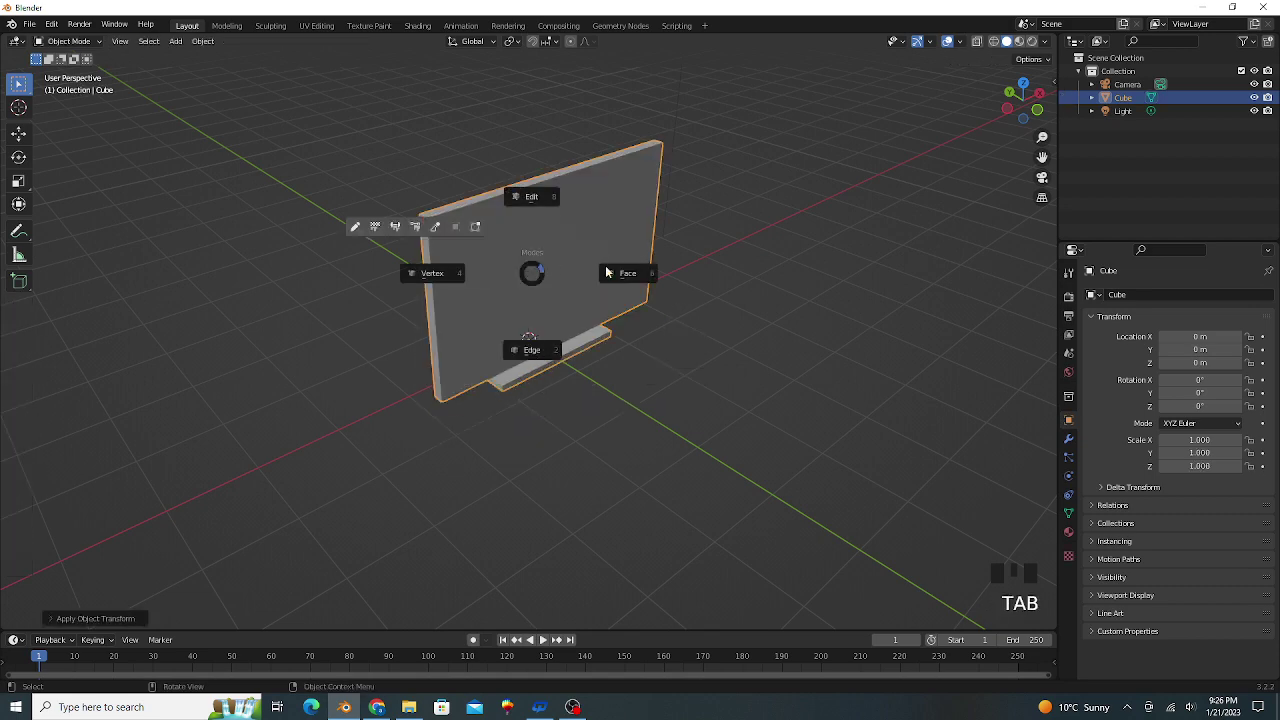
{"action": "left_click", "coordinate": [587, 259]}
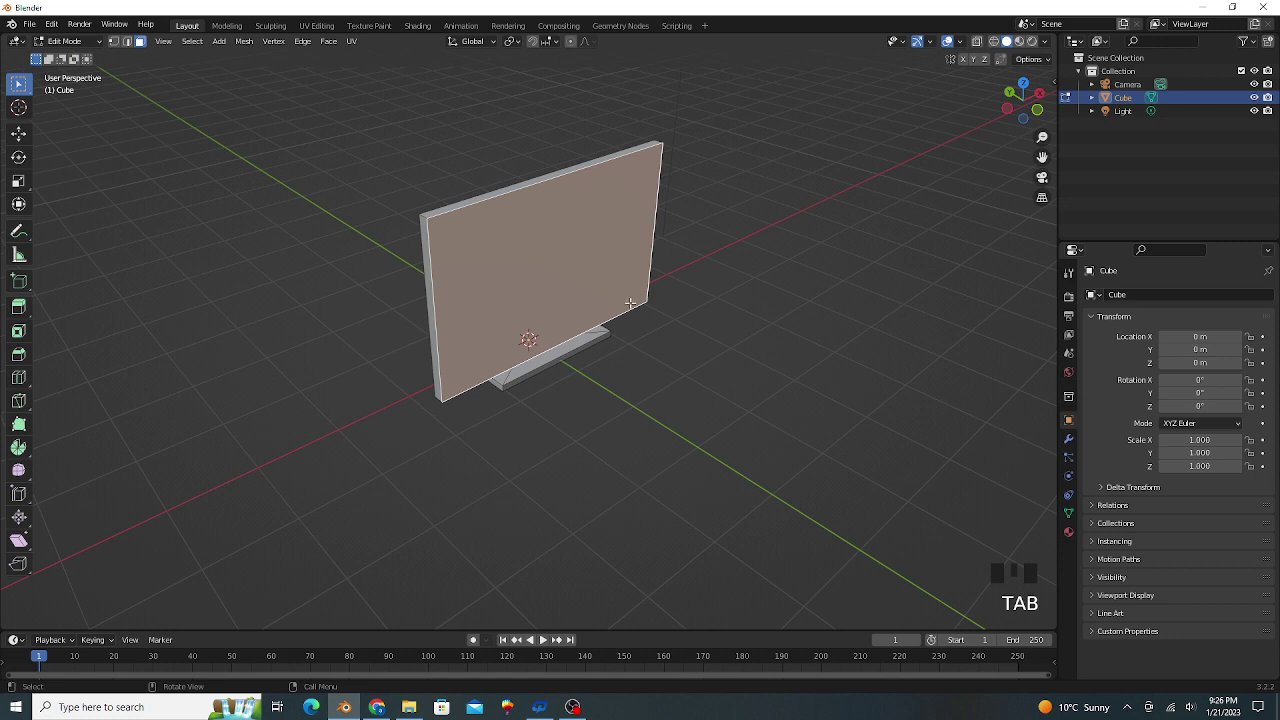
- Inset the front face into a thin bezel and extrude the screen slightly inward
{"action": "key", "text": "i"}
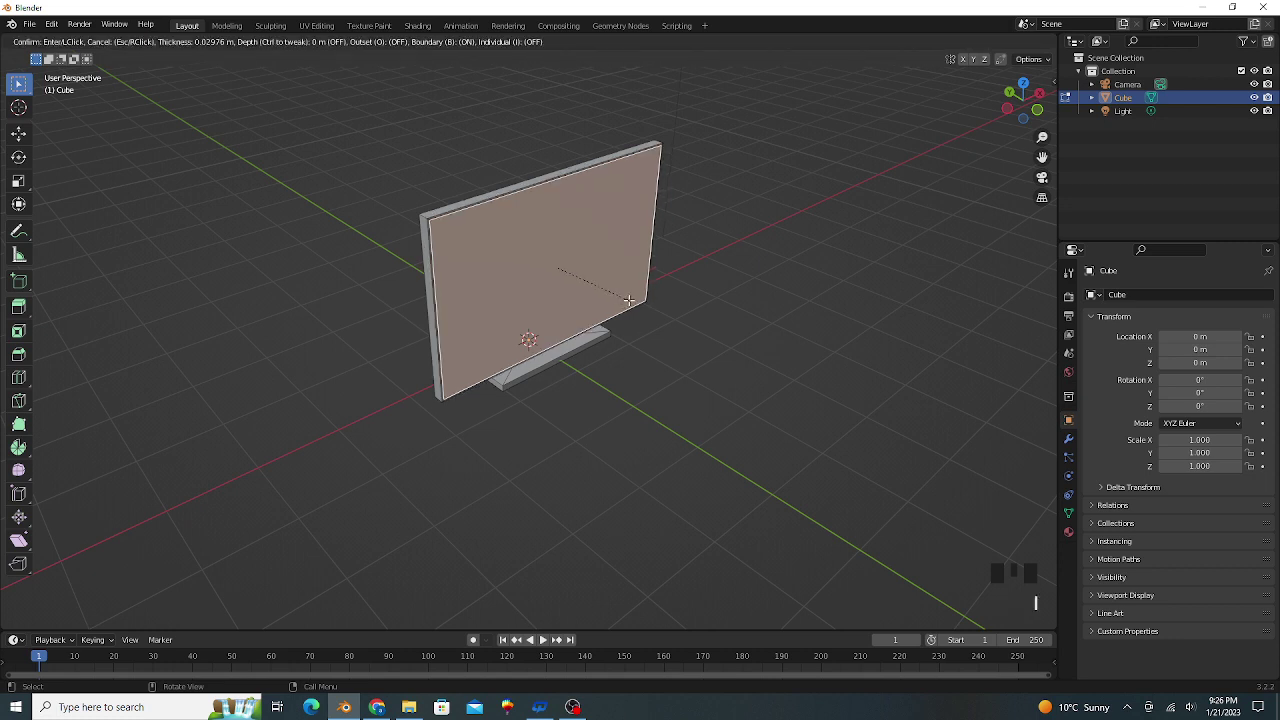
{"action": "left_click", "coordinate": [627, 298]}
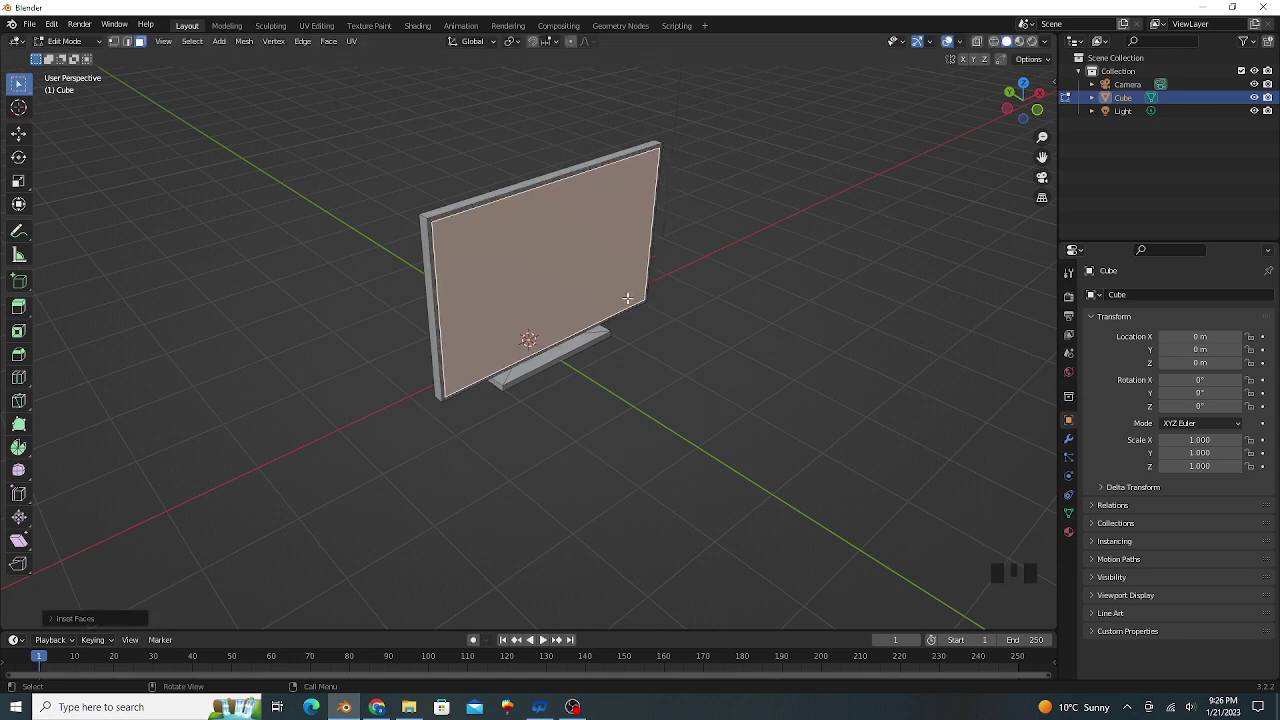
{"action": "middle_click_drag", "start_coordinate": [650, 289], "coordinate": [637, 286]}
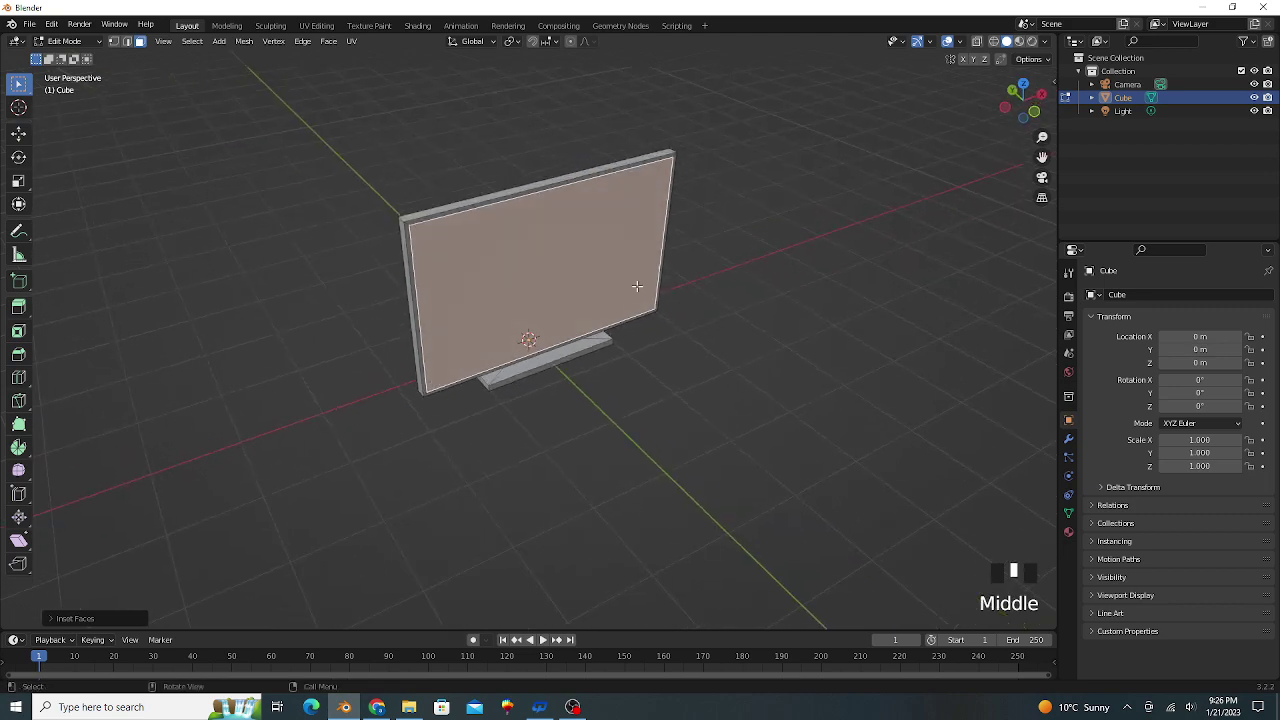
{"action": "key", "text": "e"}
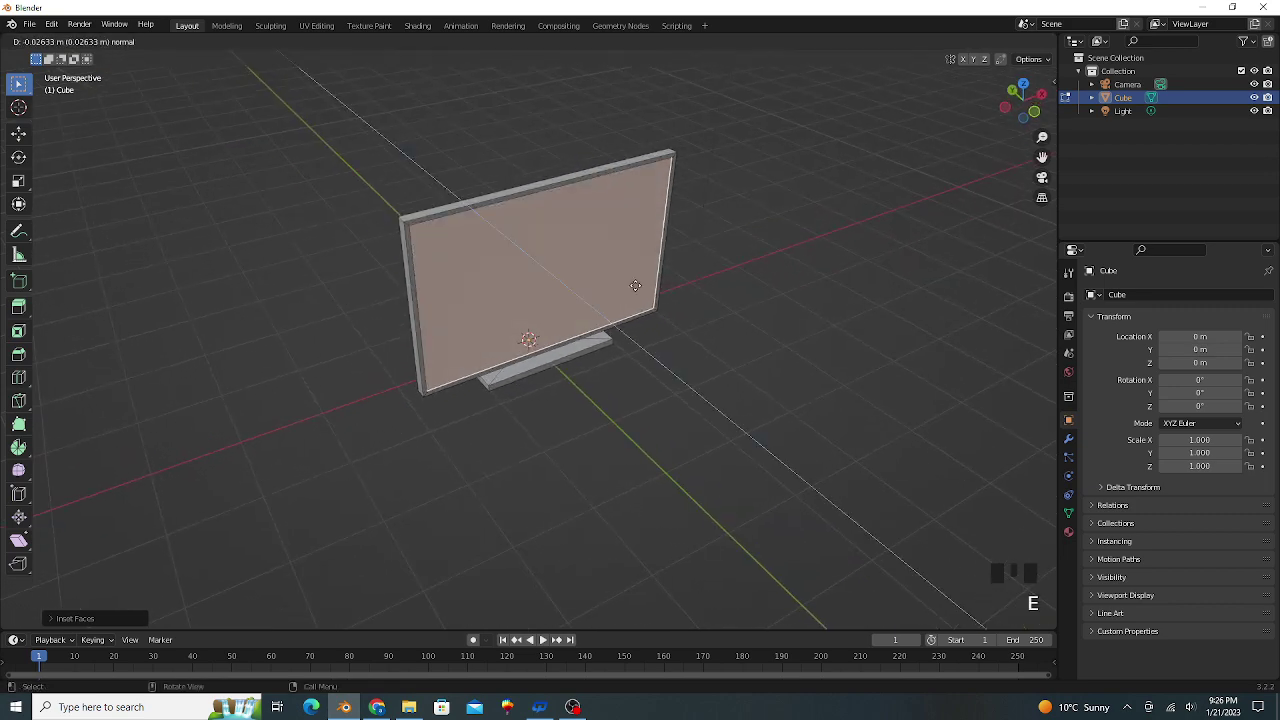
{"action": "left_click", "coordinate": [632, 282]}
{"action": "middle_click_drag", "start_coordinate": [630, 280], "coordinate": [582, 294]}
{"action": "scroll", "coordinate": [594, 306], "scroll_direction": "up", "scroll_amount": 1}
{"action": "scroll", "coordinate": [594, 306], "scroll_direction": "down", "scroll_amount": 2}
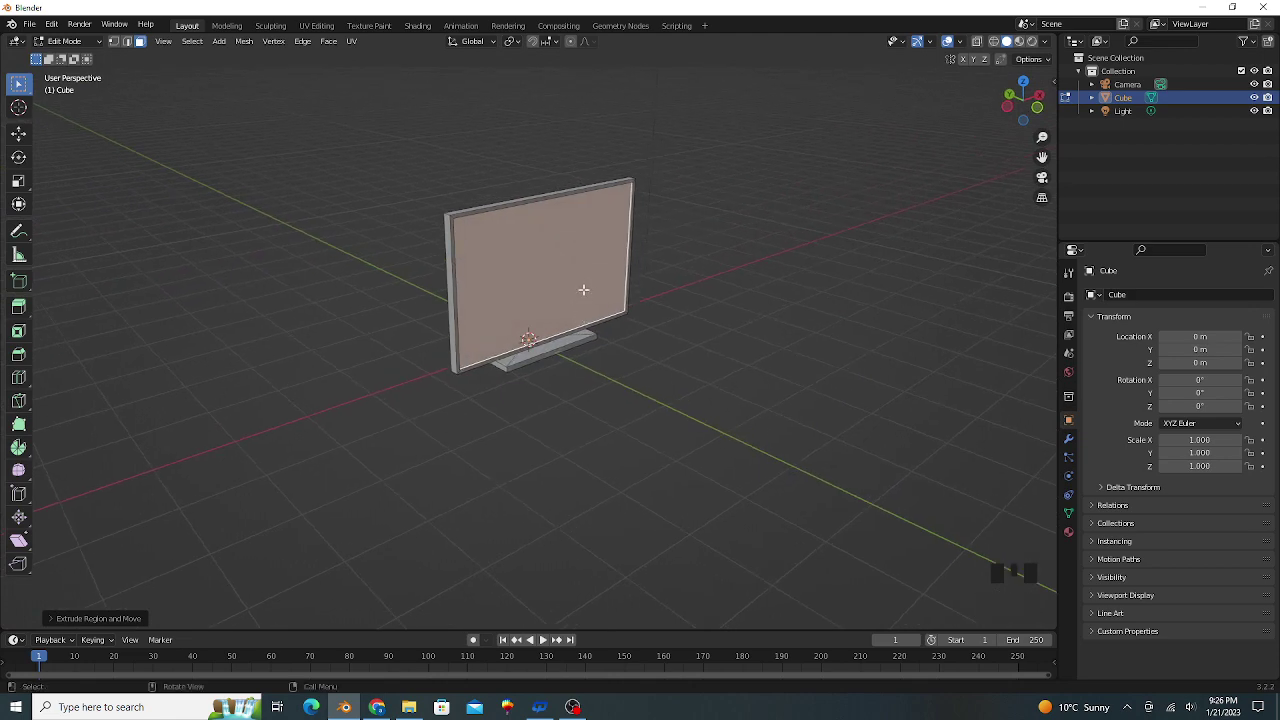
- Back in Object Mode, add a Bevel modifier to the monitor
{"action": "key", "text": "Tab"}
{"action": "left_click", "coordinate": [586, 213]}
{"action": "scroll", "coordinate": [533, 272], "scroll_direction": "up", "scroll_amount": 1}
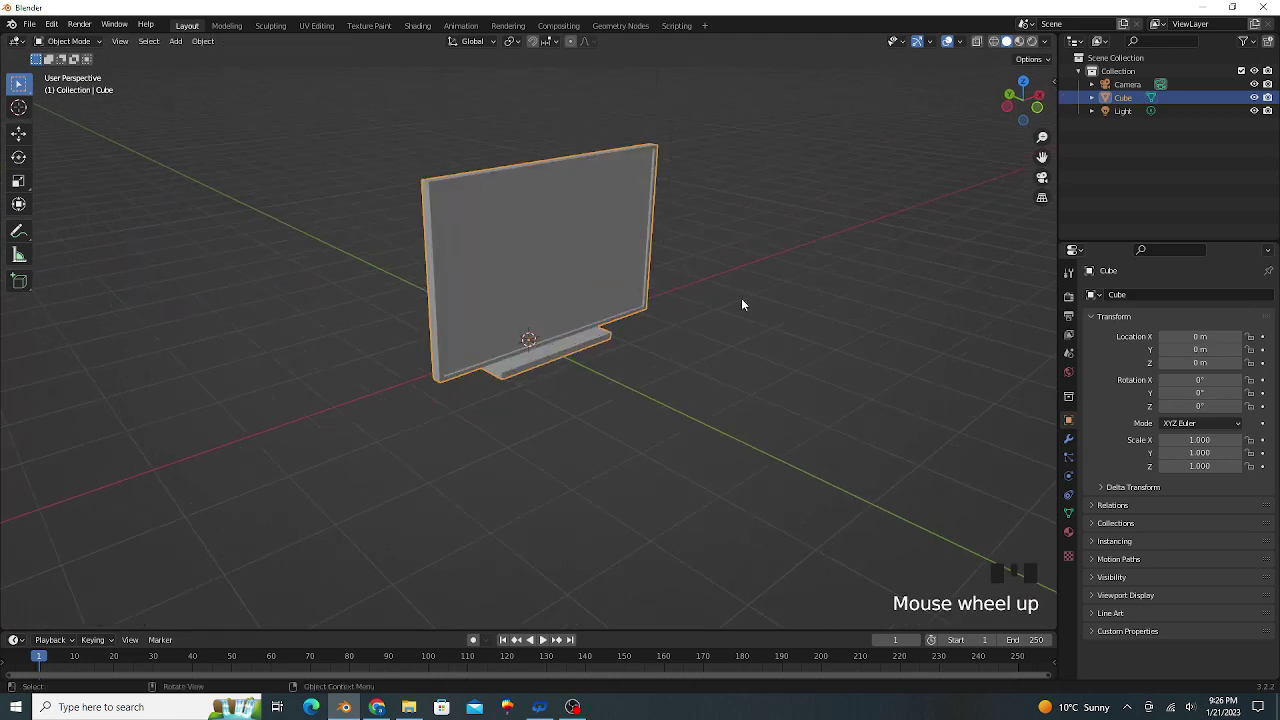
{"action": "left_click", "coordinate": [1068, 438]}
{"action": "left_click", "coordinate": [1117, 296]}
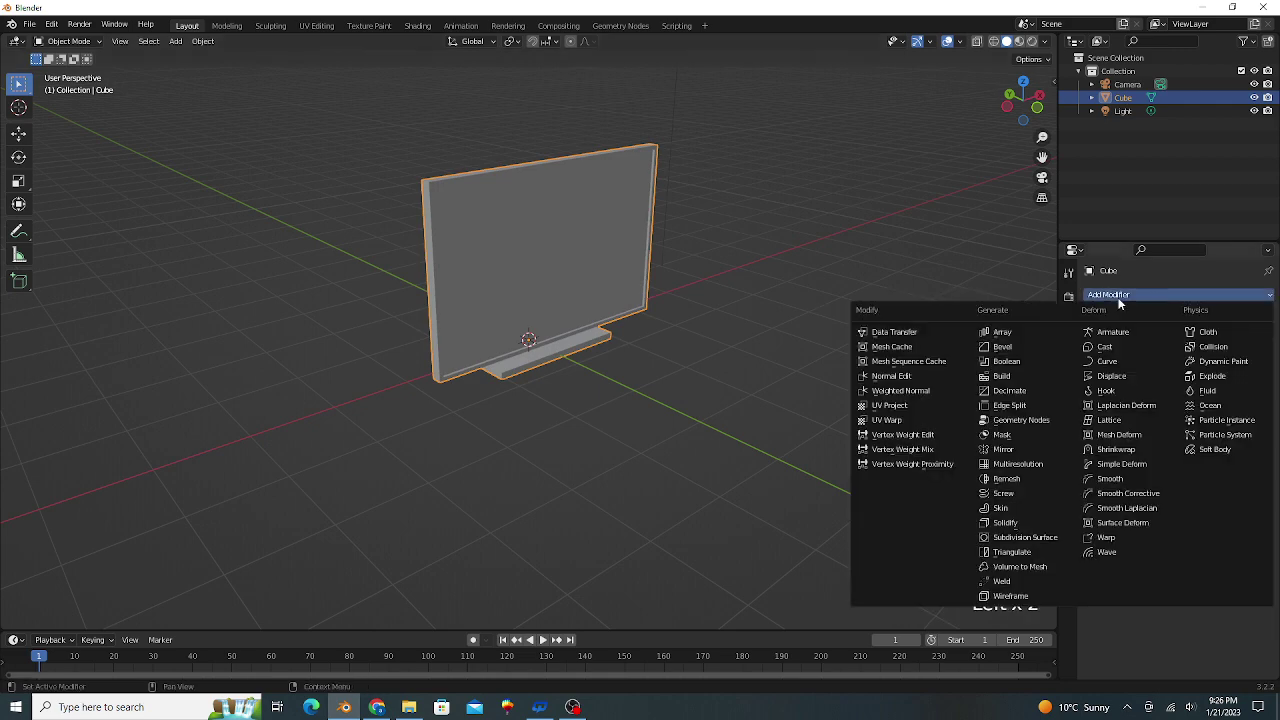
{"action": "left_click", "coordinate": [1003, 346]}
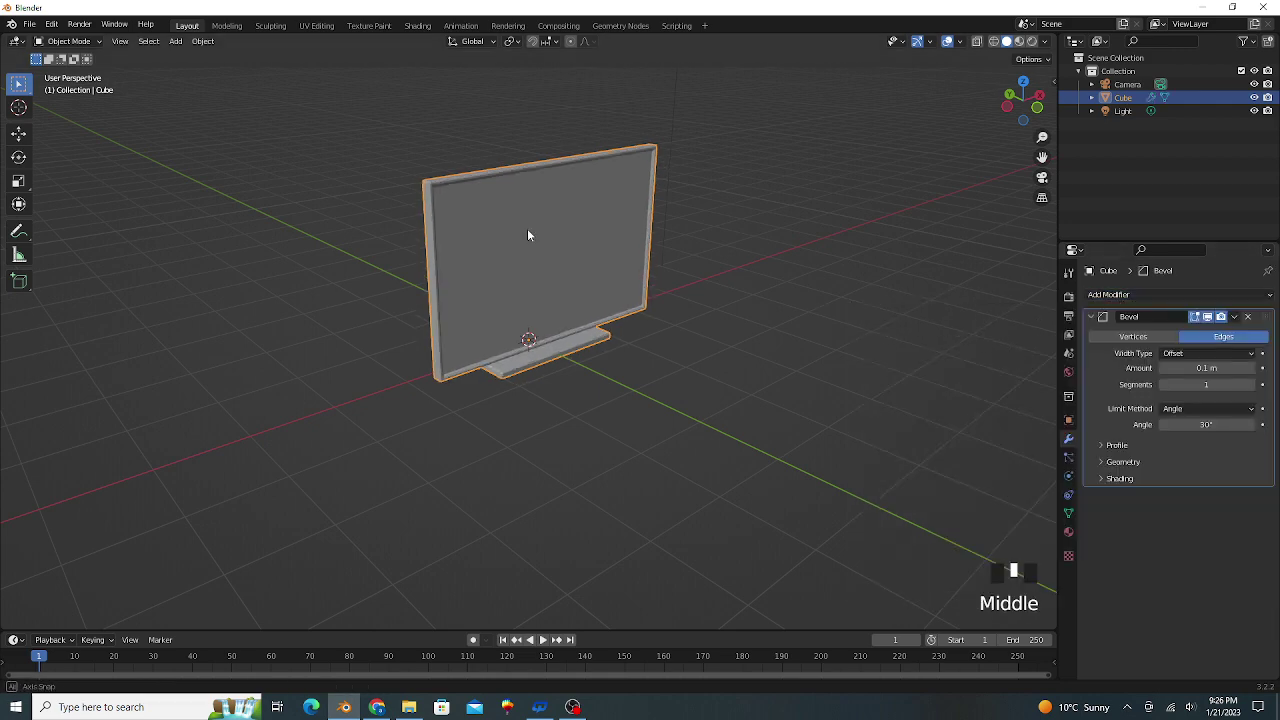
- Set the bevel amount to 0.01 m and segments to 2
{"action": "middle_click_drag", "start_coordinate": [530, 236], "coordinate": [980, 360]}
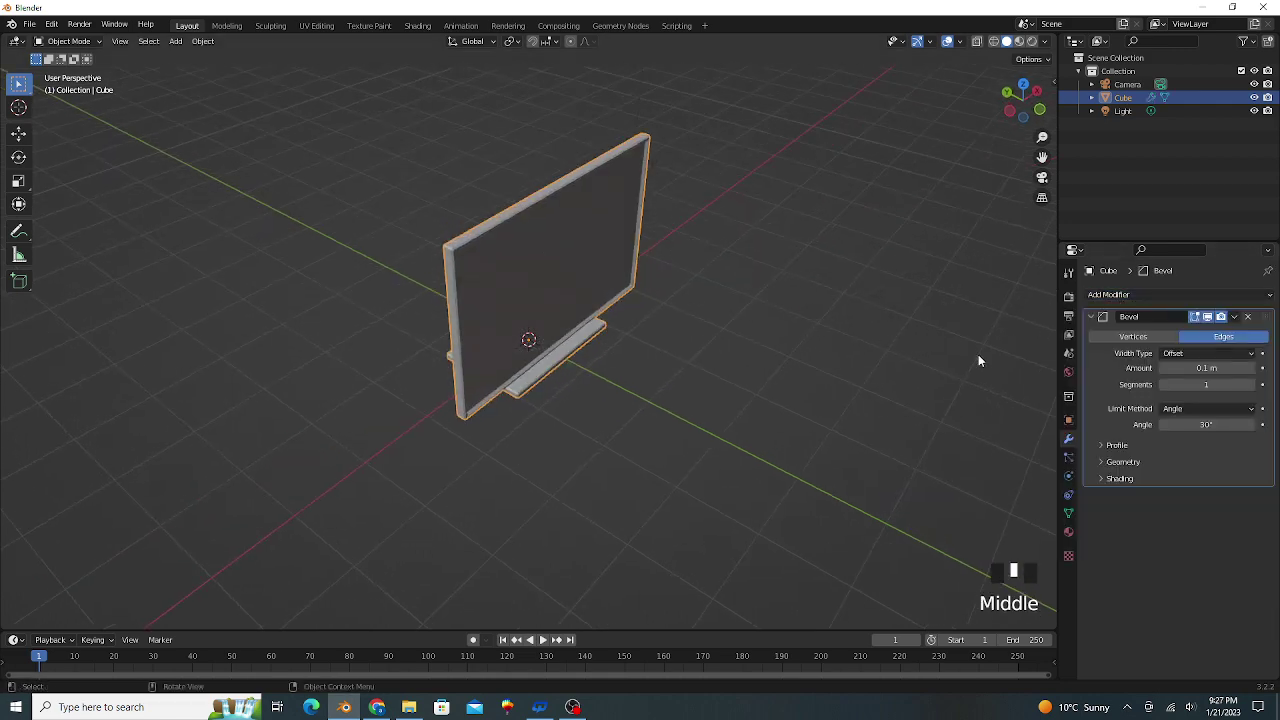
{"action": "left_click", "coordinate": [1182, 368]}
{"action": "type", "text": "0.01"}
{"action": "key", "text": "Return"}
{"action": "middle_click_drag", "start_coordinate": [596, 398], "coordinate": [558, 362]}
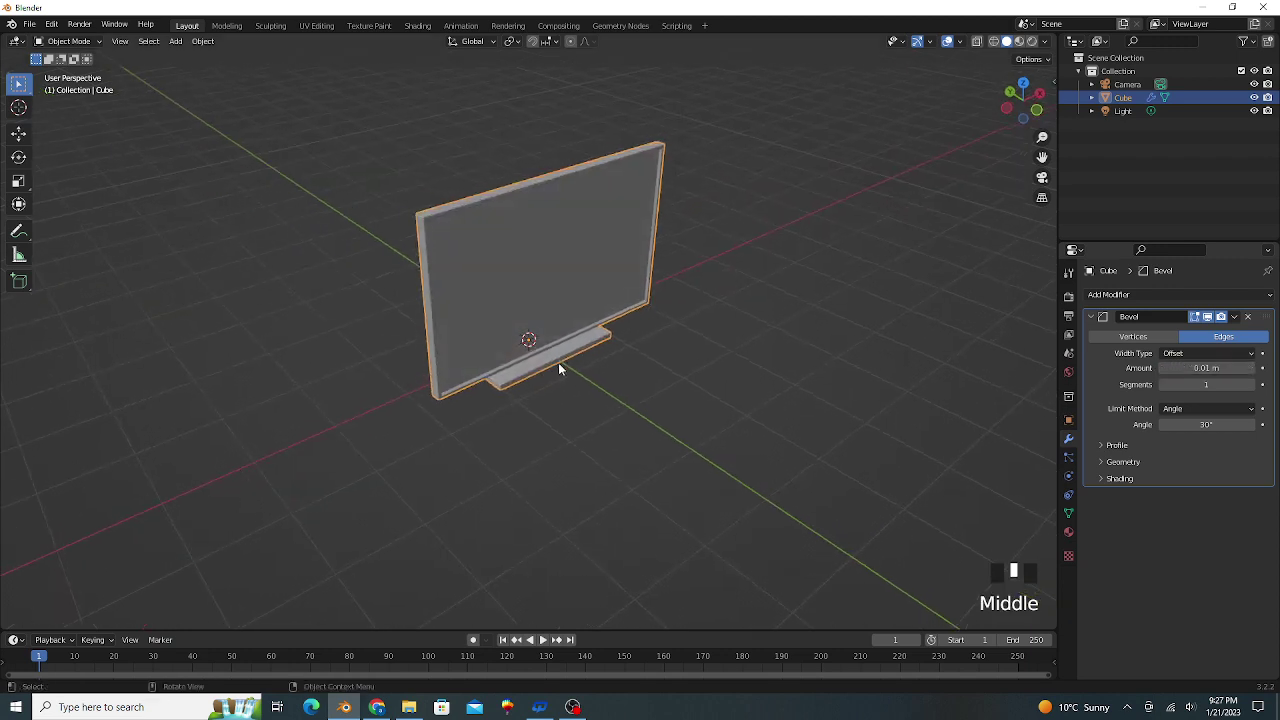
{"action": "left_click", "coordinate": [1251, 385]}
- Enable cavity in the viewport shading options and deselect the monitor
{"action": "left_click", "coordinate": [1043, 41]}
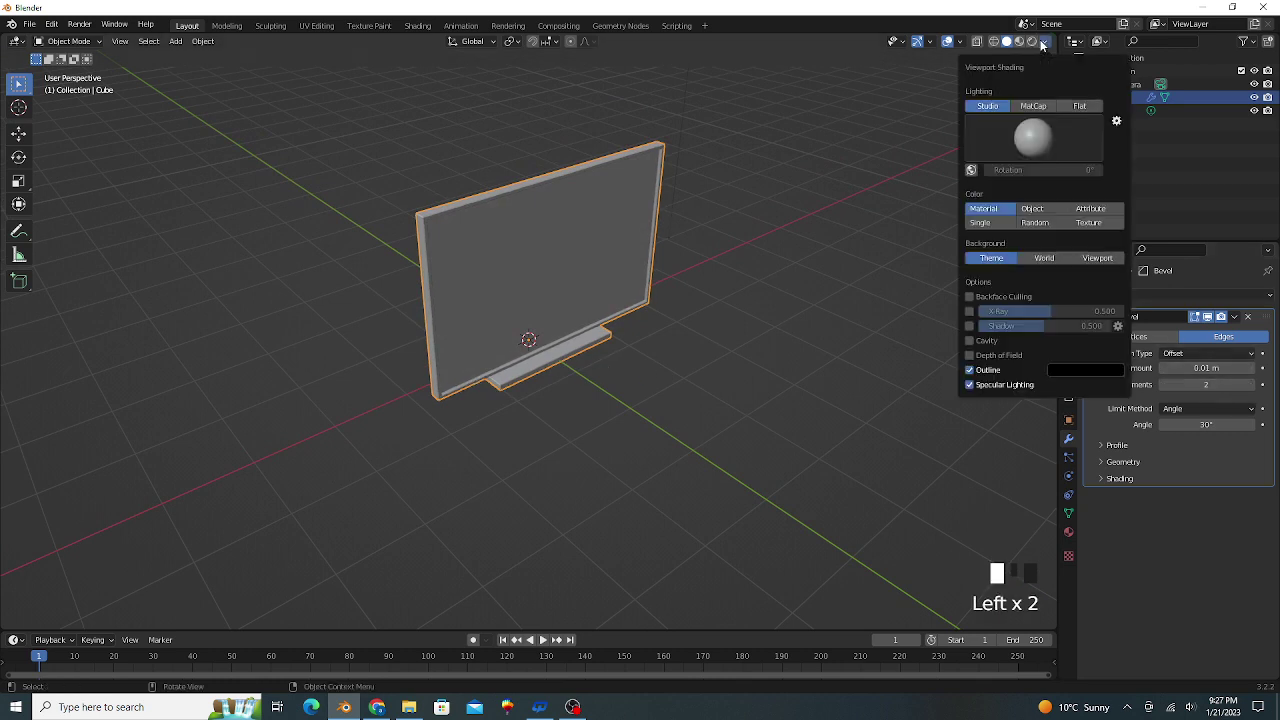
{"action": "left_click", "coordinate": [970, 342]}
{"action": "left_click", "coordinate": [684, 312]}
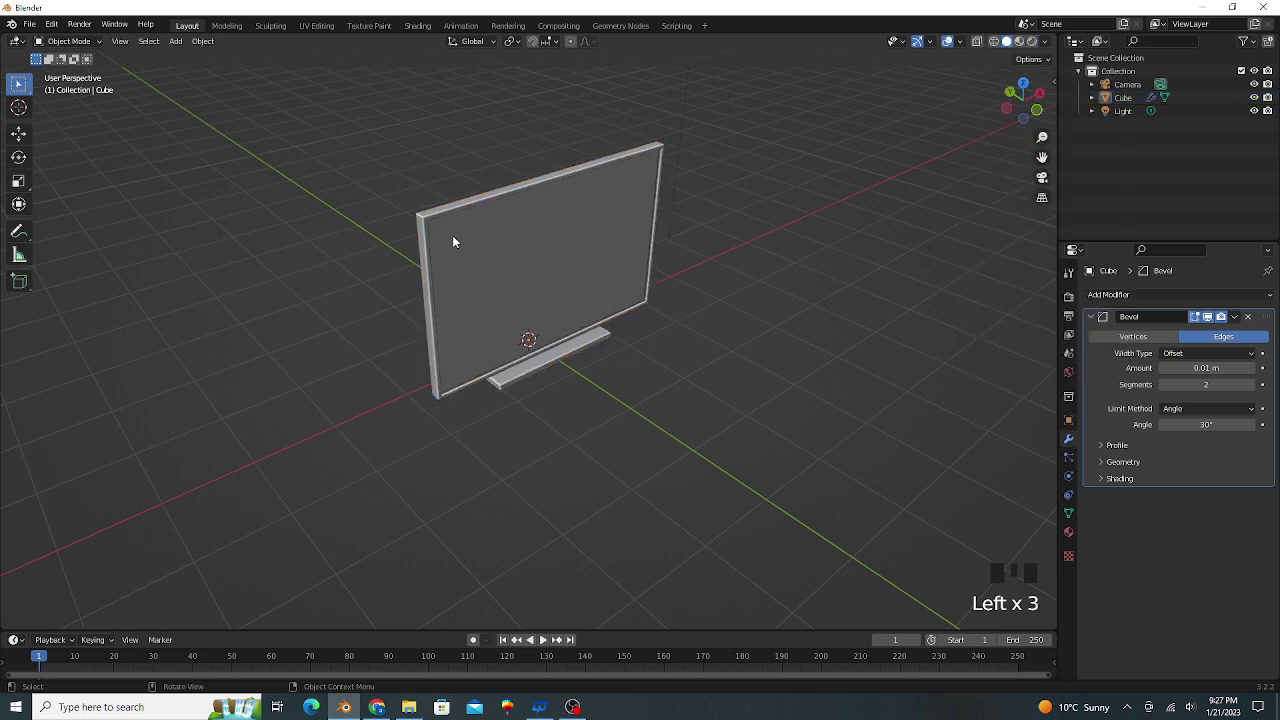
{"action": "mouse_move", "coordinate": [452, 242]}
{"action": "middle_mouse_down"}
{"action": "mouse_move", "coordinate": [514, 226]}
{"action": "mouse_move", "coordinate": [563, 249]}
{"action": "mouse_move", "coordinate": [449, 249]}
{"action": "mouse_move", "coordinate": [360, 226]}
{"action": "mouse_move", "coordinate": [314, 191]}
{"action": "mouse_move", "coordinate": [528, 230]}
{"action": "mouse_move", "coordinate": [451, 223]}
{"action": "mouse_move", "coordinate": [440, 237]}
{"action": "middle_mouse_up"}
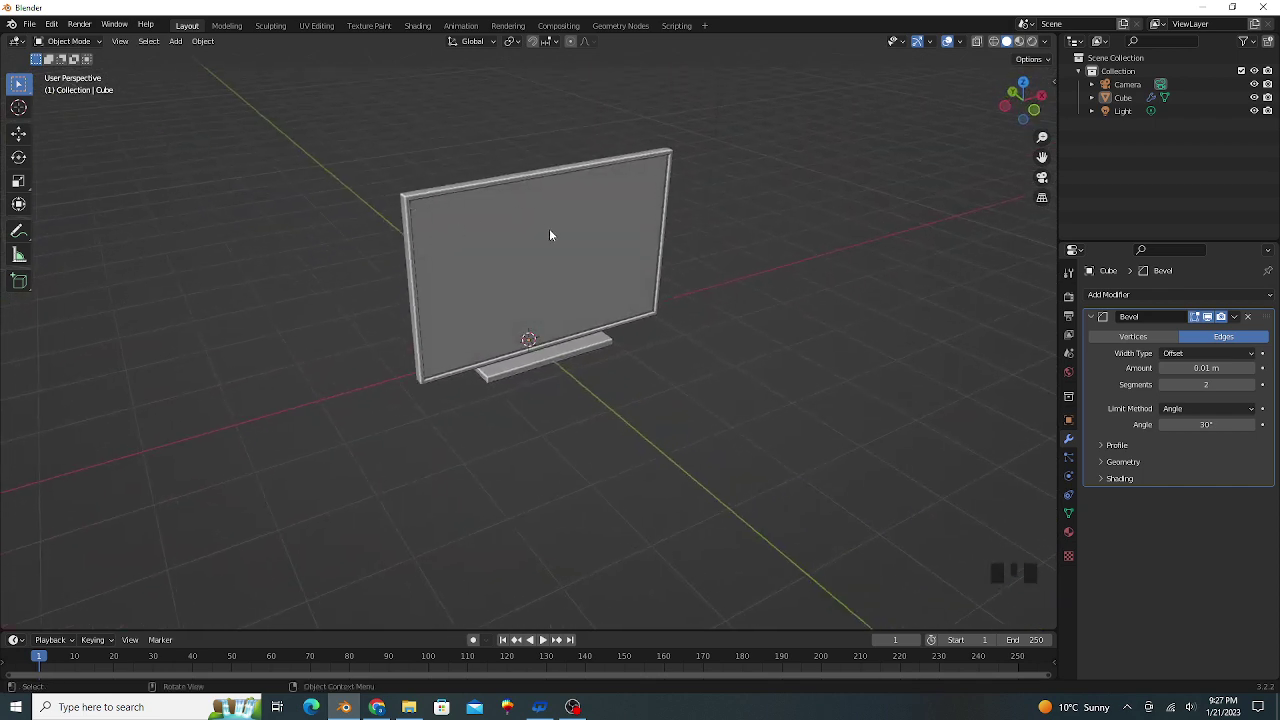
- Set the monitor material's Base Color to near-black (value about 0.047)
{"action": "left_click", "coordinate": [1019, 41]}
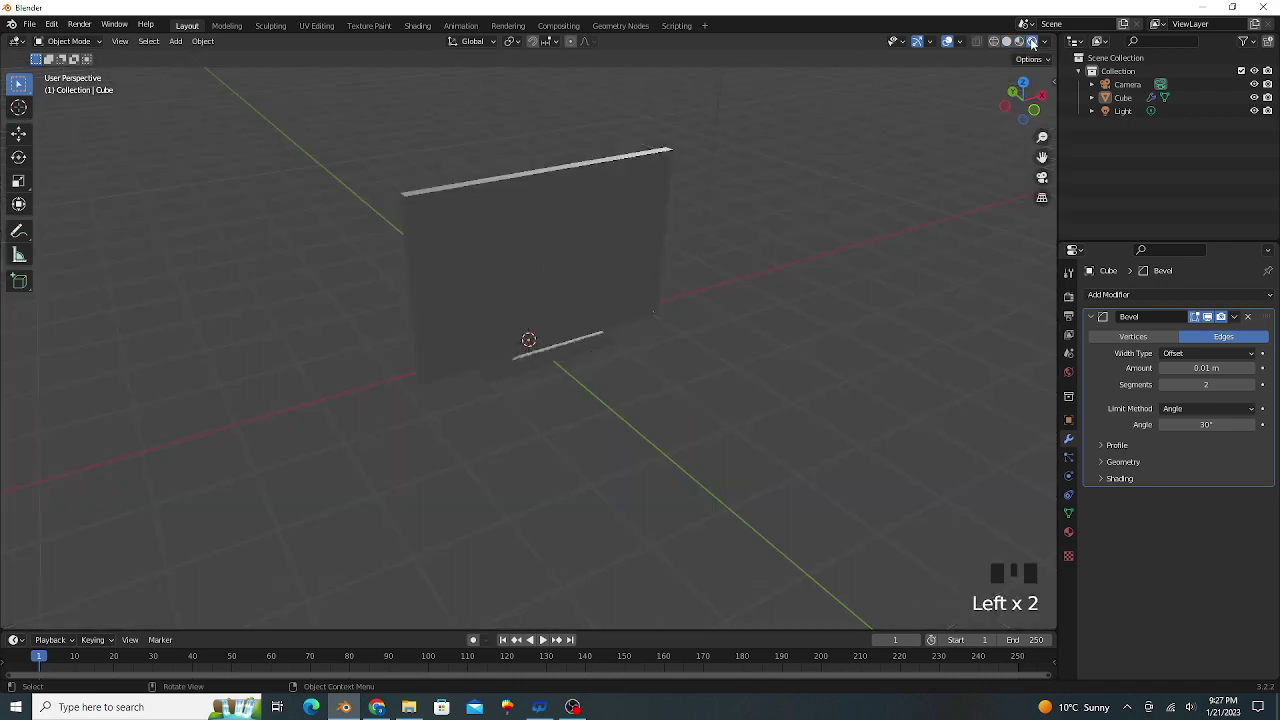
{"action": "left_click", "coordinate": [1032, 41]}
{"action": "left_click", "coordinate": [495, 226]}
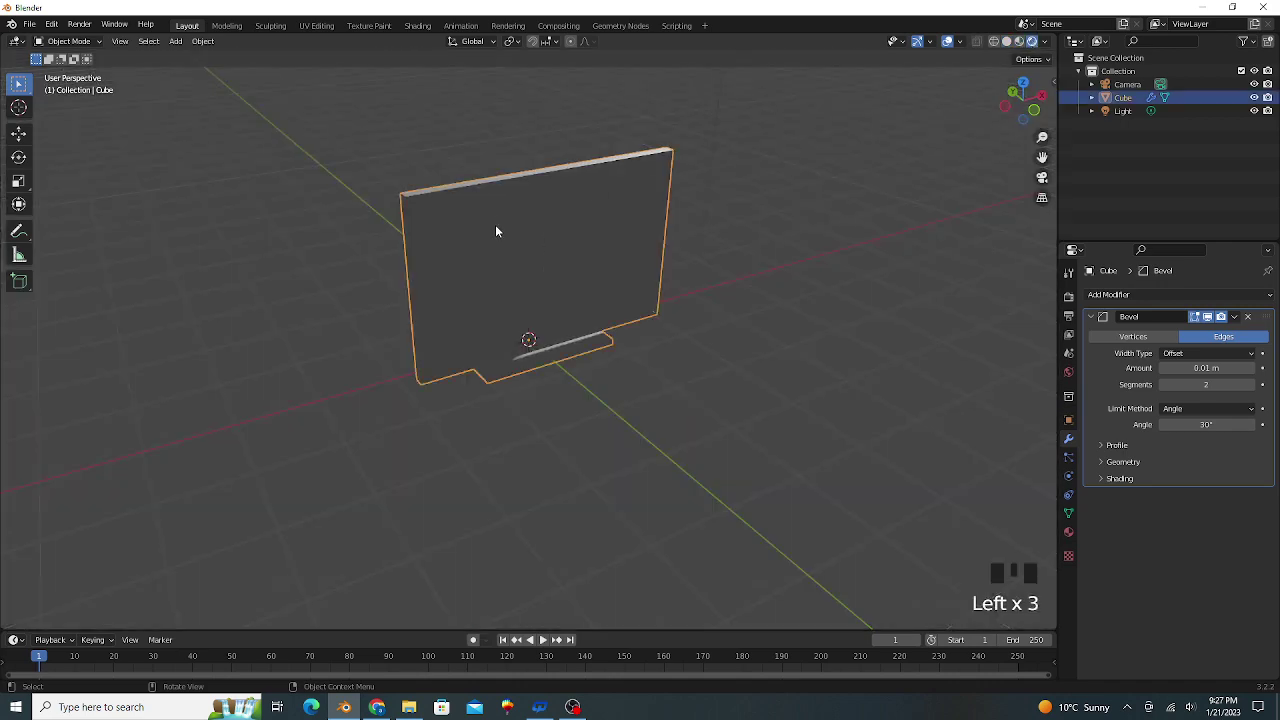
{"action": "key", "text": "Tab"}
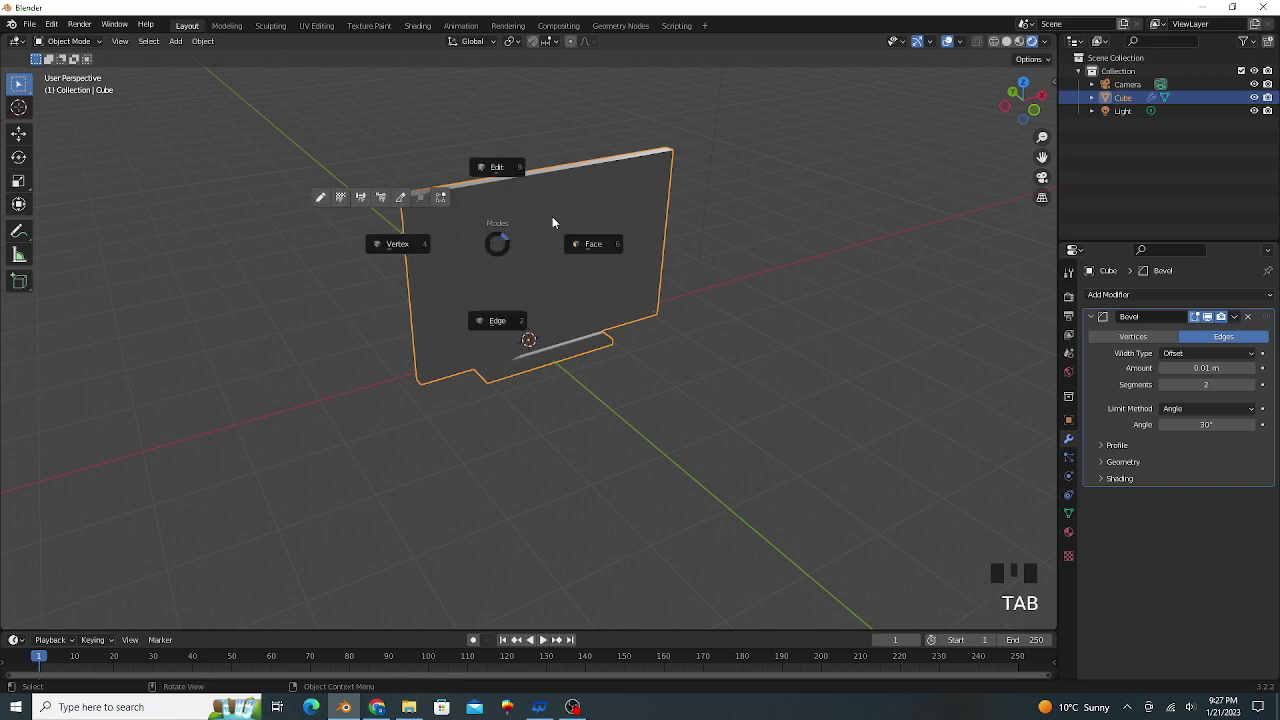
{"action": "key", "text": "Escape"}
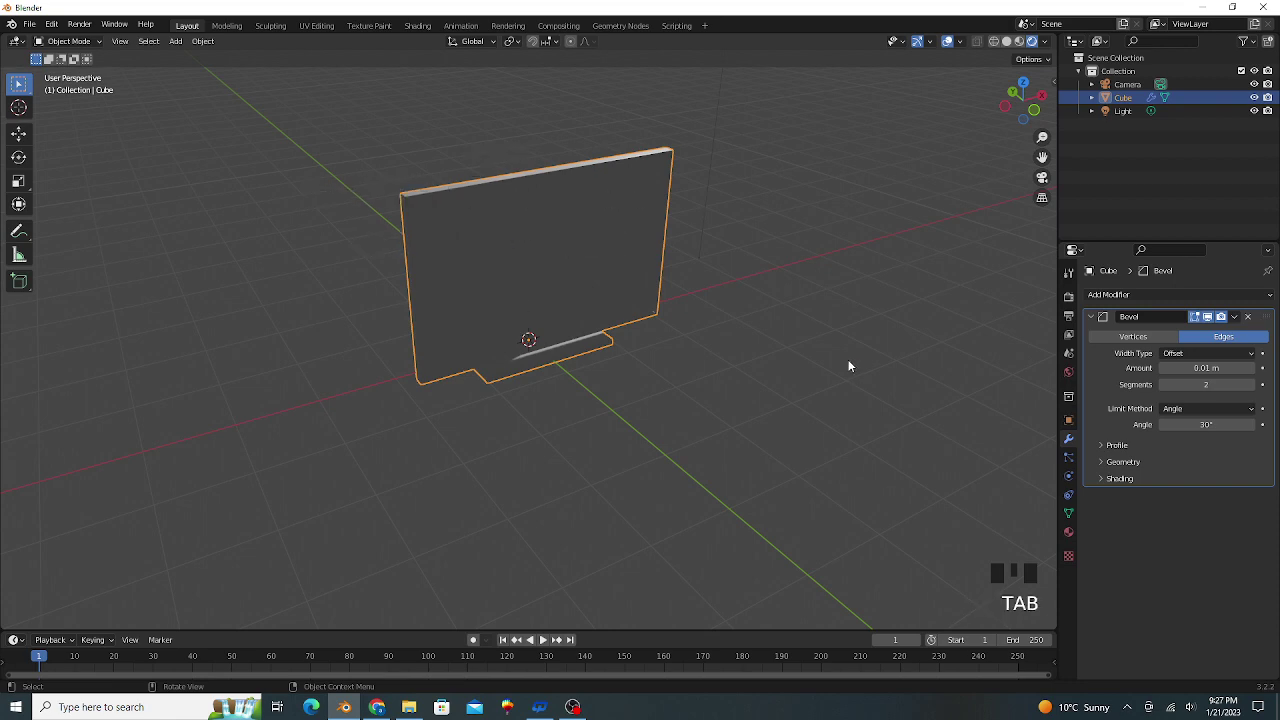
{"action": "left_click", "coordinate": [1068, 532]}
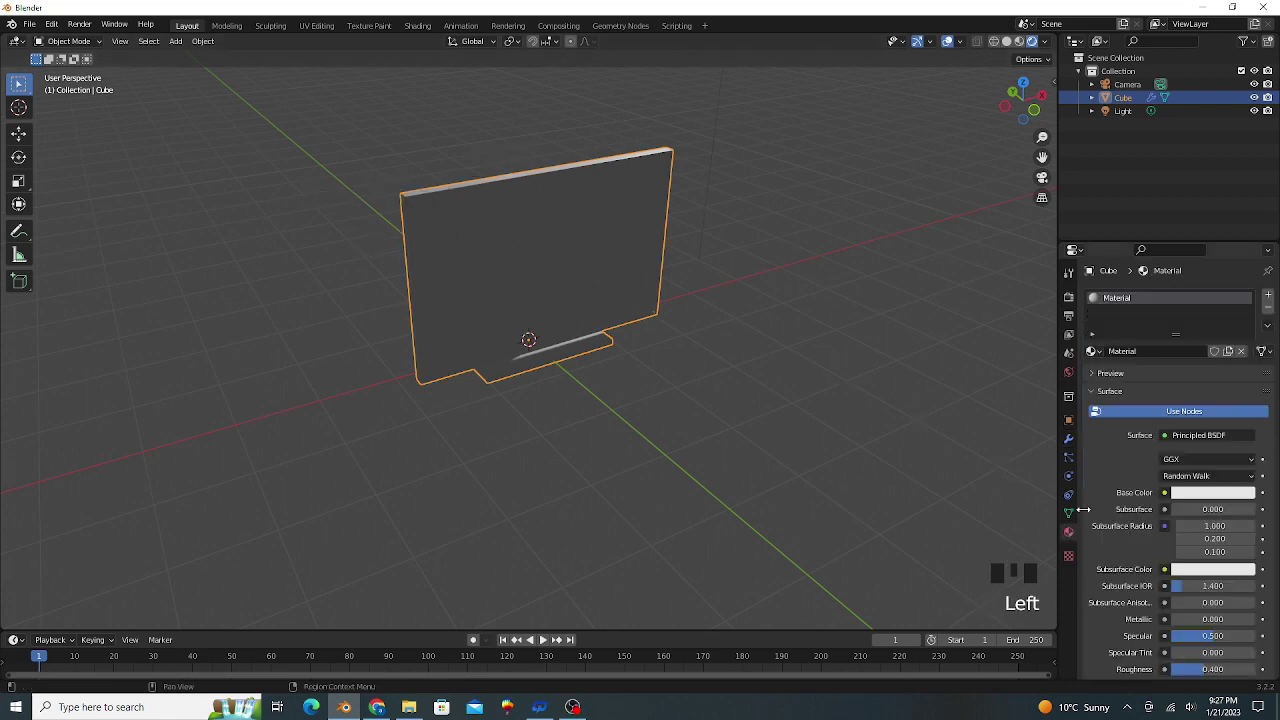
{"action": "left_click", "coordinate": [1192, 494]}
{"action": "left_click", "coordinate": [1200, 494]}
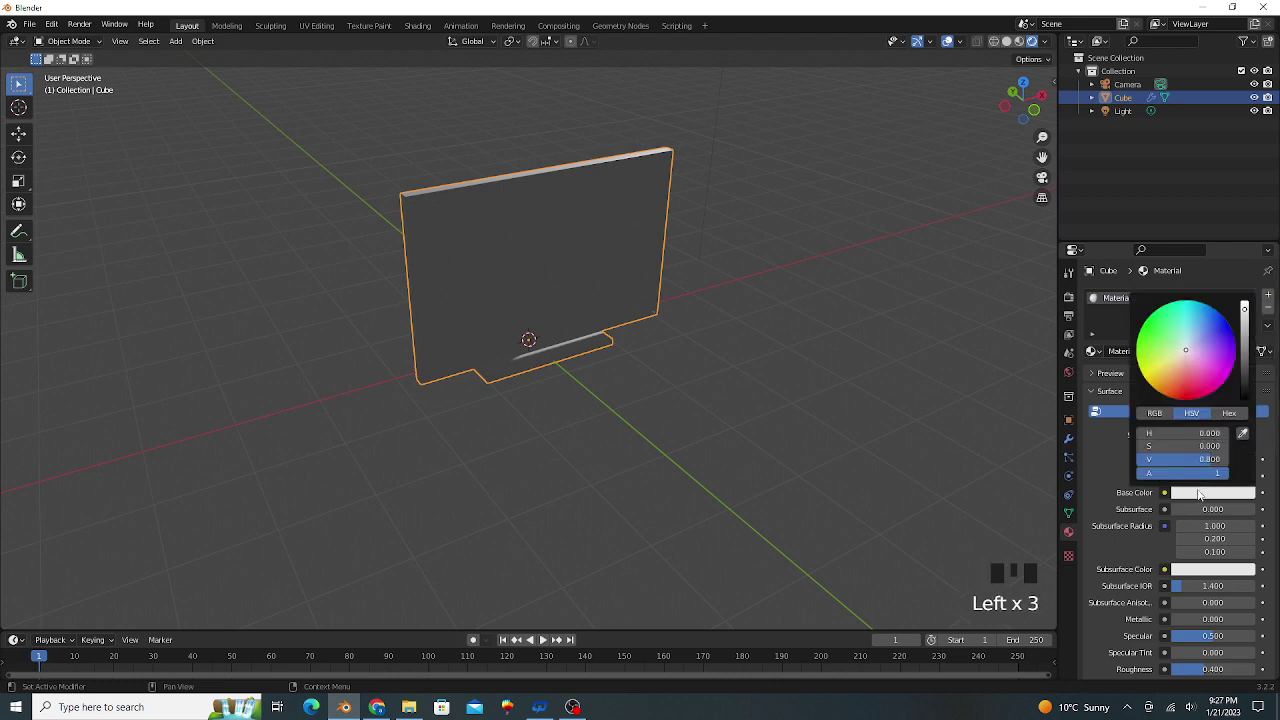
{"action": "mouse_move", "coordinate": [1251, 355]}
{"action": "left_mouse_down"}
{"action": "mouse_move", "coordinate": [1246, 397]}
{"action": "mouse_move", "coordinate": [1244, 375]}
{"action": "left_mouse_up"}
{"action": "mouse_move", "coordinate": [542, 242]}
{"action": "middle_mouse_down"}
{"action": "mouse_move", "coordinate": [574, 238]}
{"action": "mouse_move", "coordinate": [563, 252]}
{"action": "middle_mouse_up"}
- In Edit Mode, add a second material slot holding a new Material.001
{"action": "key", "text": "Tab"}
{"action": "key", "text": "Tab"}
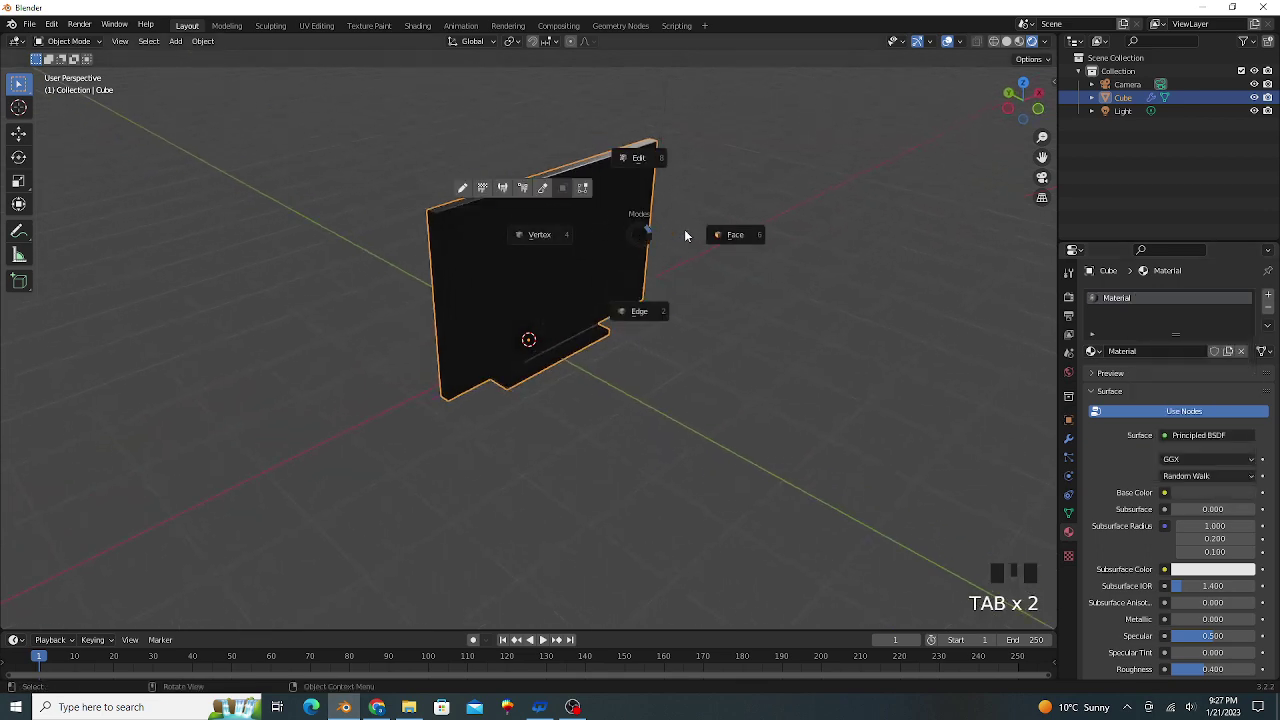
{"action": "left_click", "coordinate": [700, 237]}
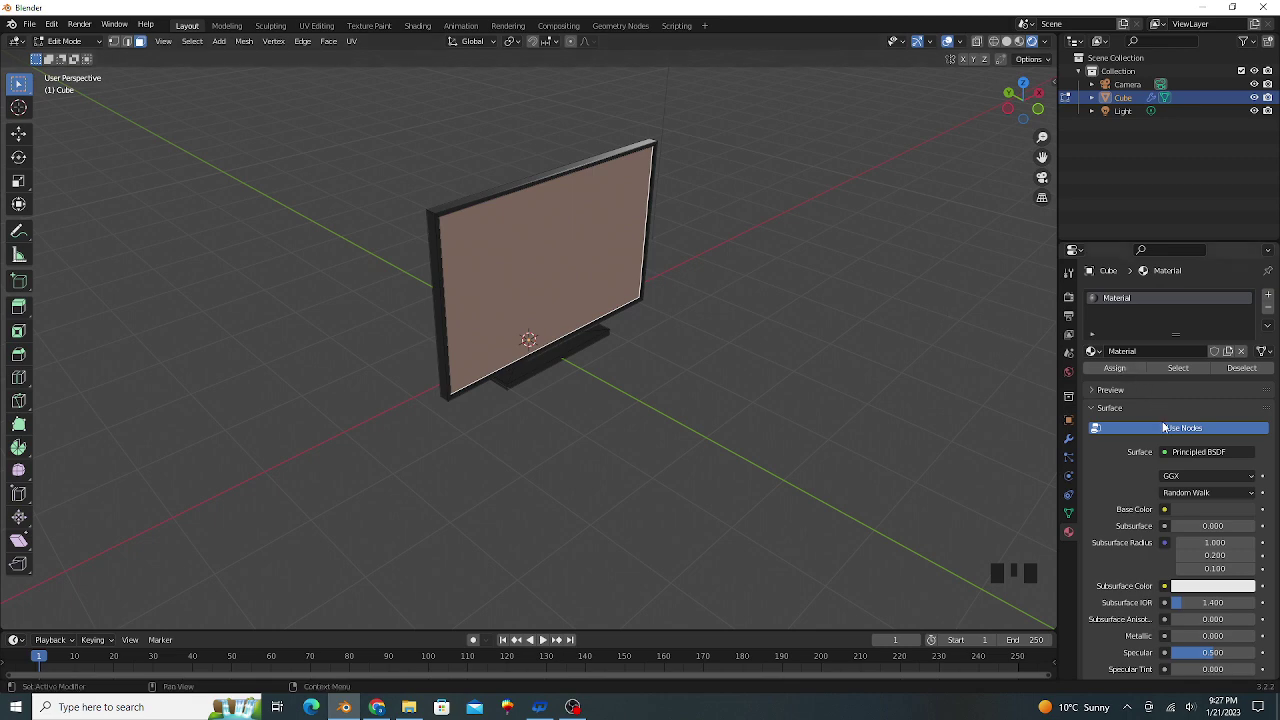
{"action": "left_click", "coordinate": [1197, 456]}
{"action": "left_click", "coordinate": [1268, 299]}
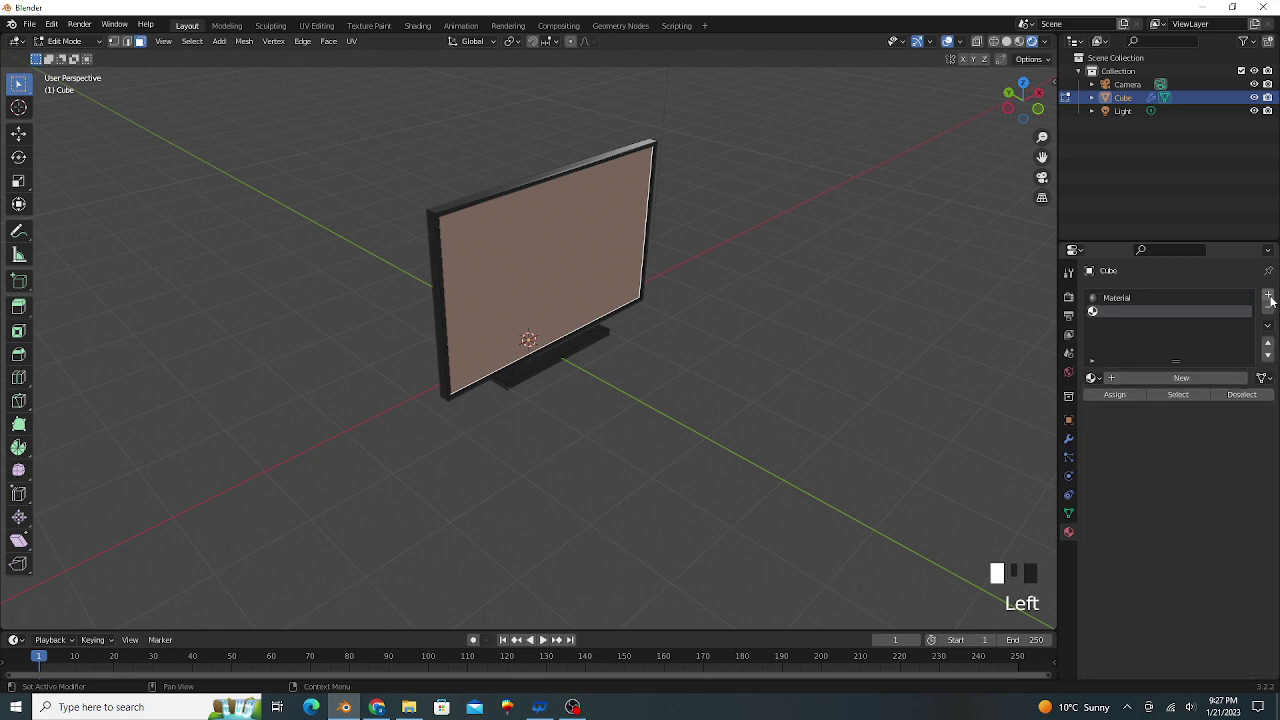
{"action": "left_click", "coordinate": [1181, 378]}
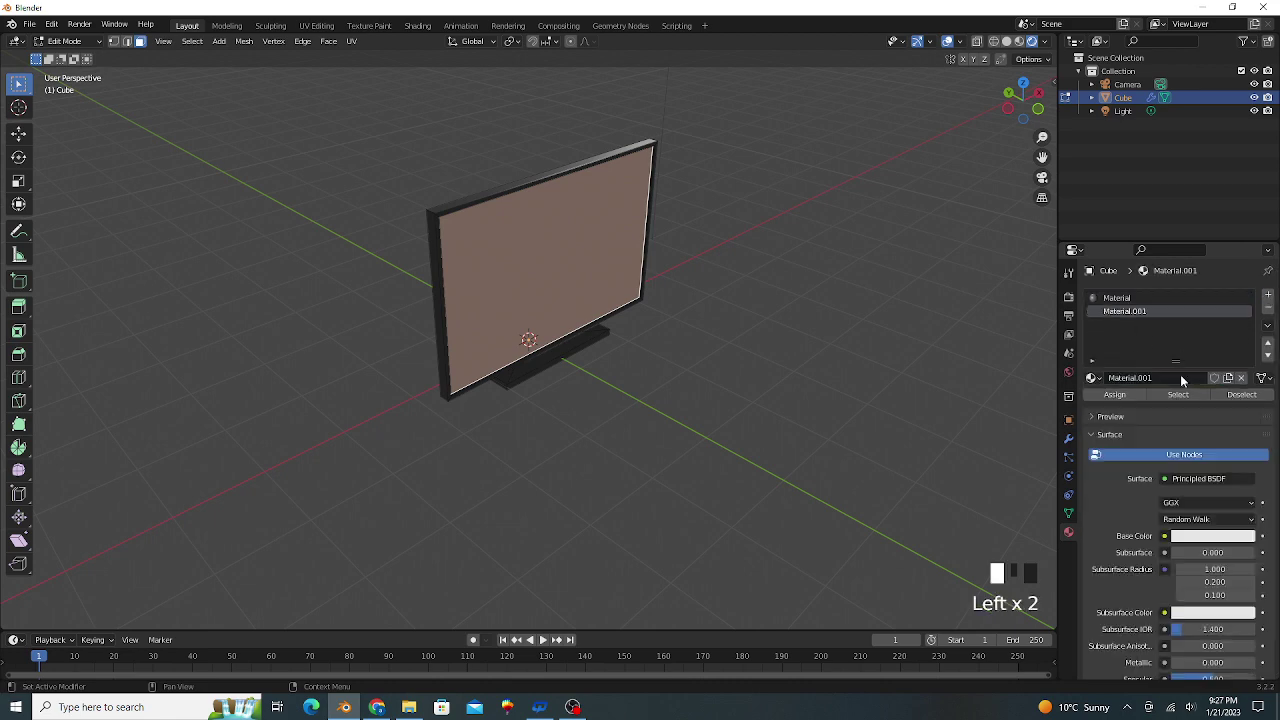
- Make Material.001 a pale-blue Emission shader with strength 1.5
{"action": "left_click", "coordinate": [1208, 479]}
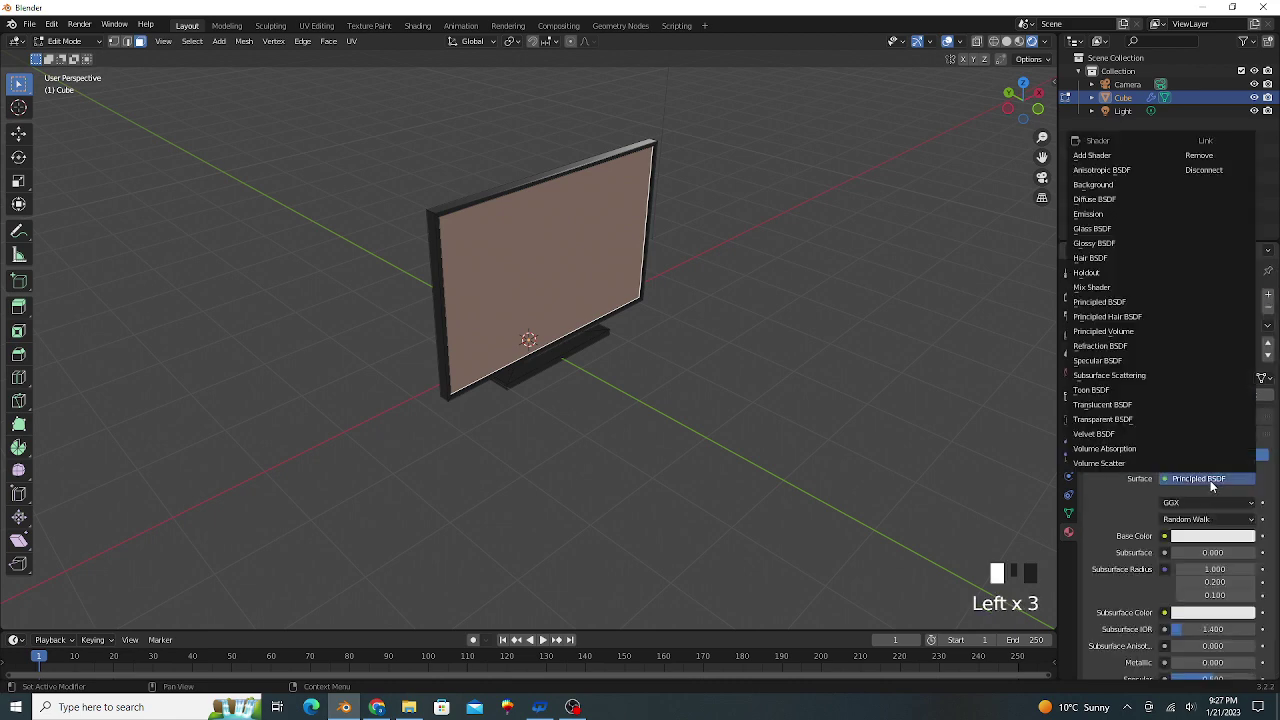
{"action": "left_click", "coordinate": [1118, 216]}
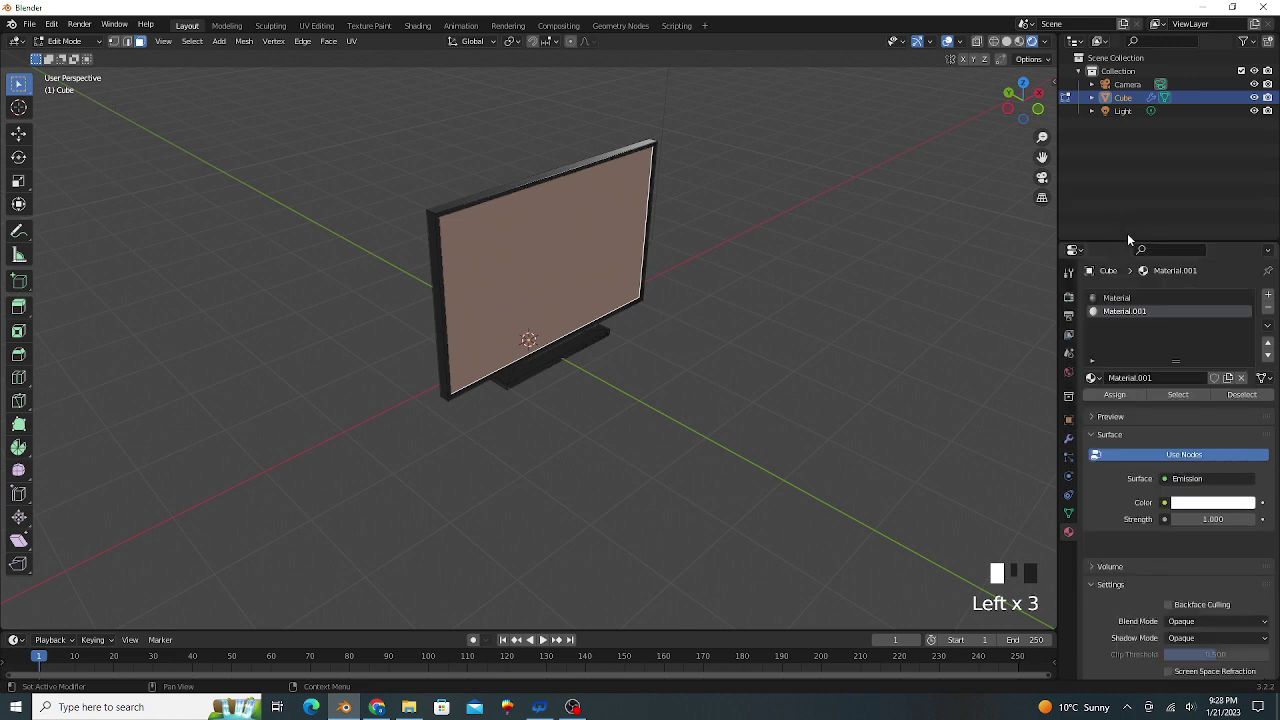
{"action": "left_click", "coordinate": [1226, 503]}
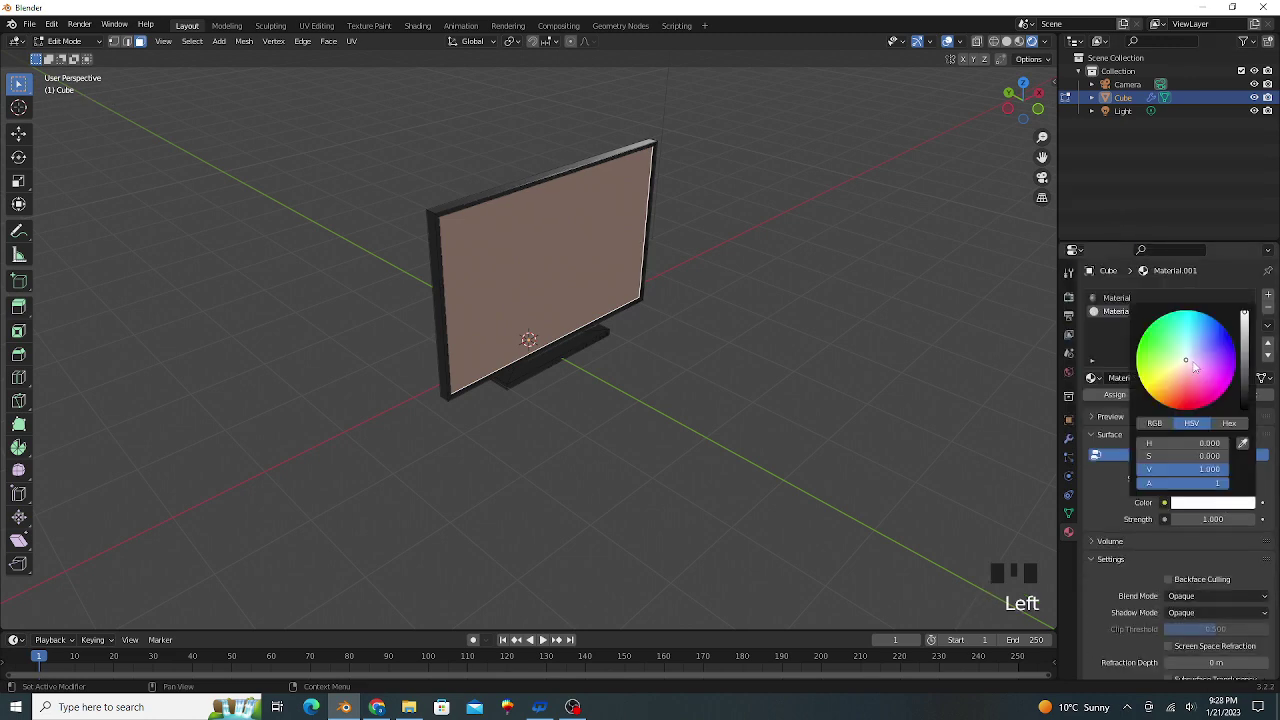
{"action": "left_click", "coordinate": [1188, 359]}
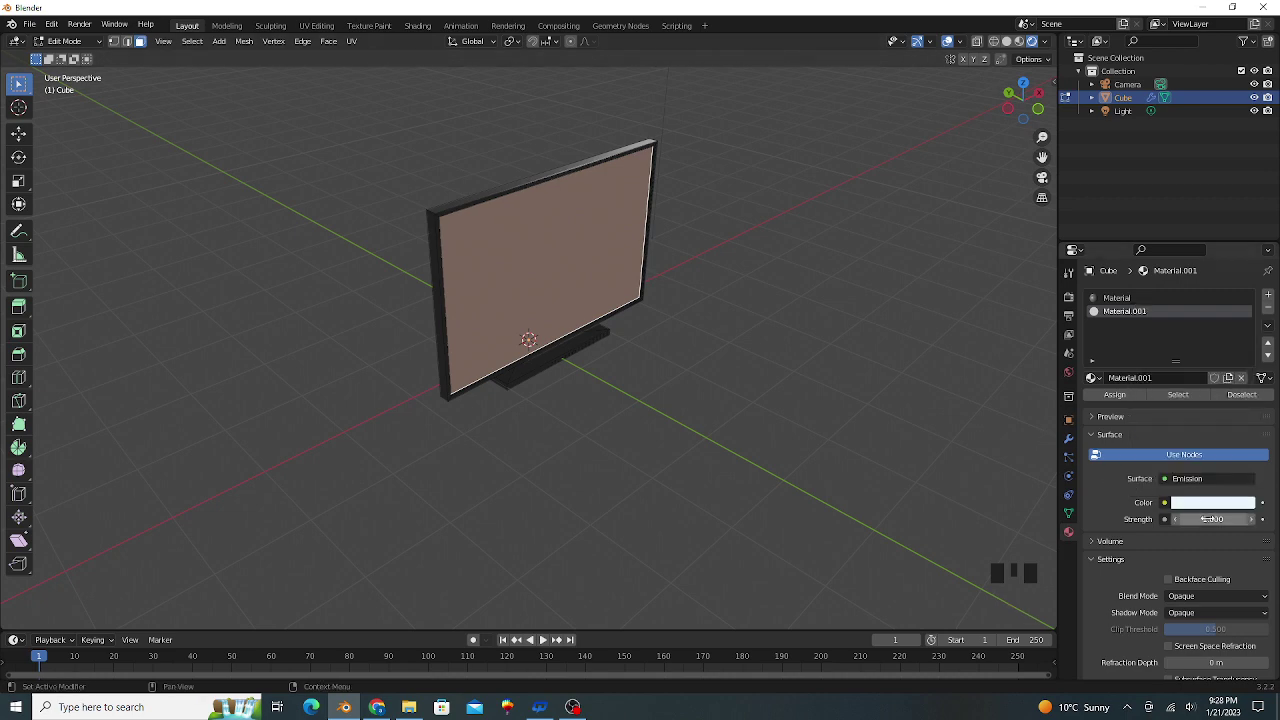
{"action": "left_click", "coordinate": [1229, 519]}
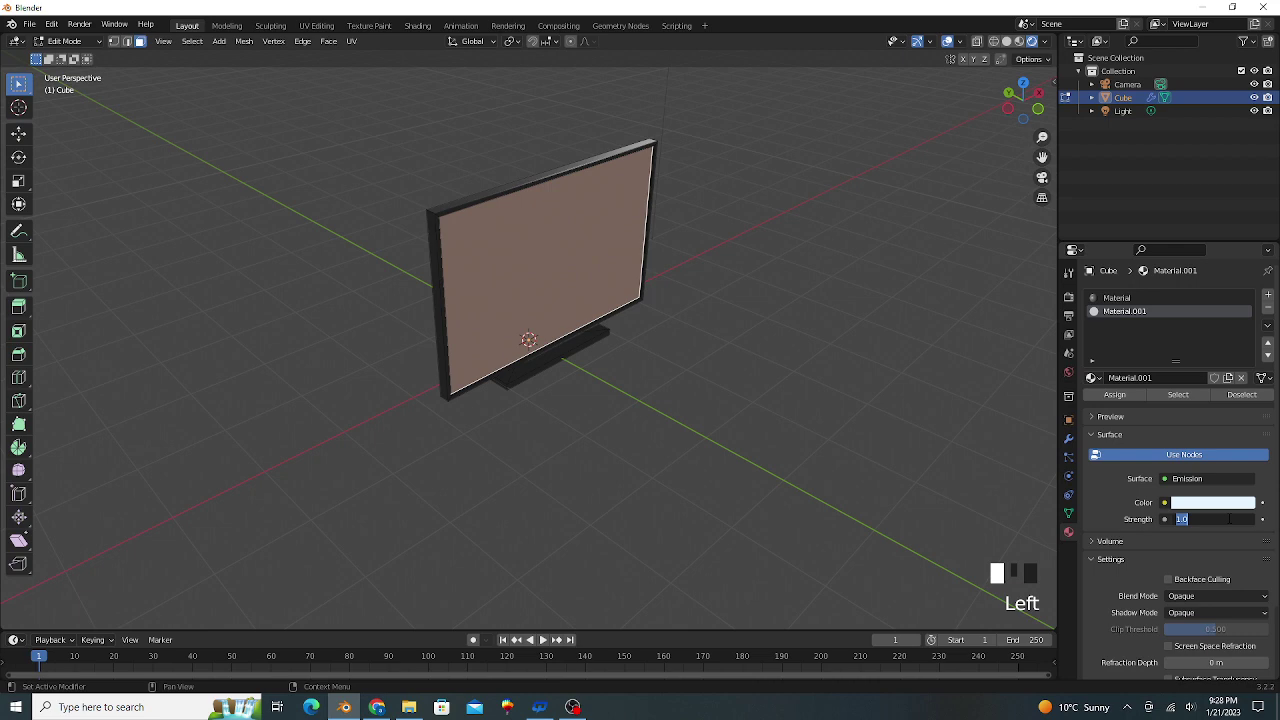
{"action": "type", "text": "1.5"}
{"action": "key", "text": "Return"}
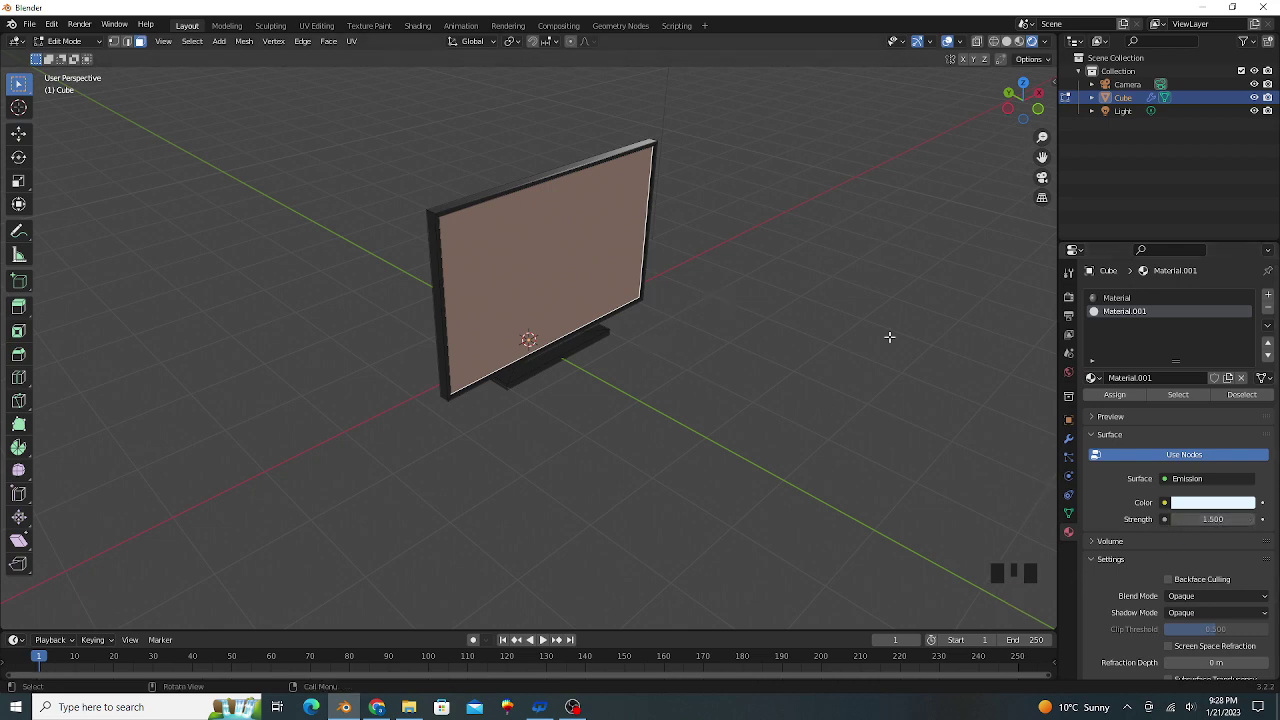
- Assign Material.001 to the screen face, return to Object Mode and hide overlays
{"action": "left_click", "coordinate": [1112, 395]}
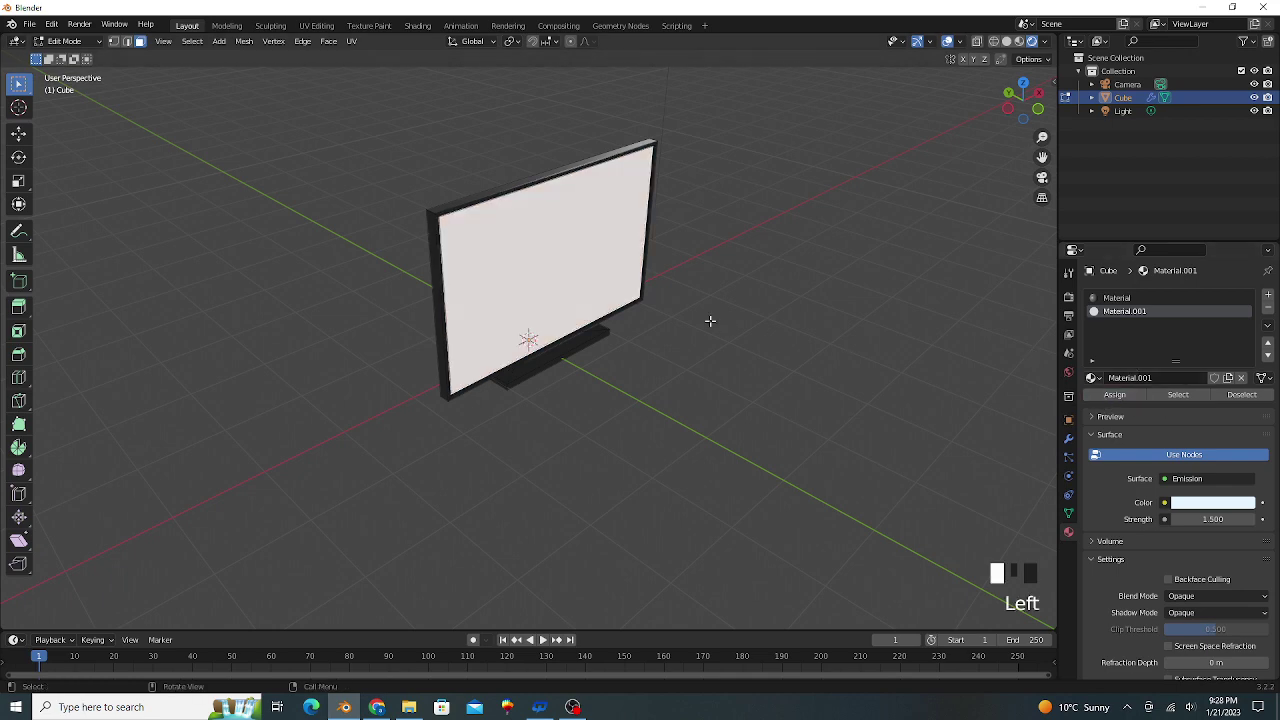
{"action": "scroll", "coordinate": [591, 299], "scroll_direction": "down", "scroll_amount": 1}
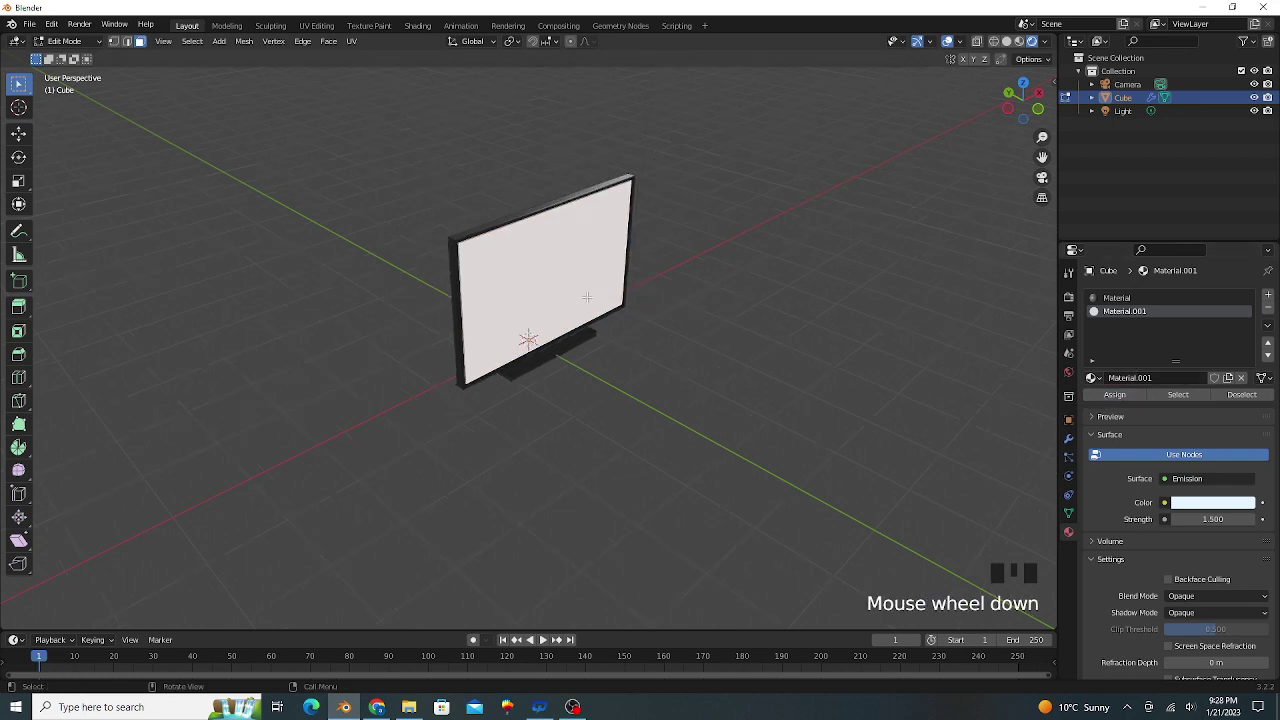
{"action": "key", "text": "Tab"}
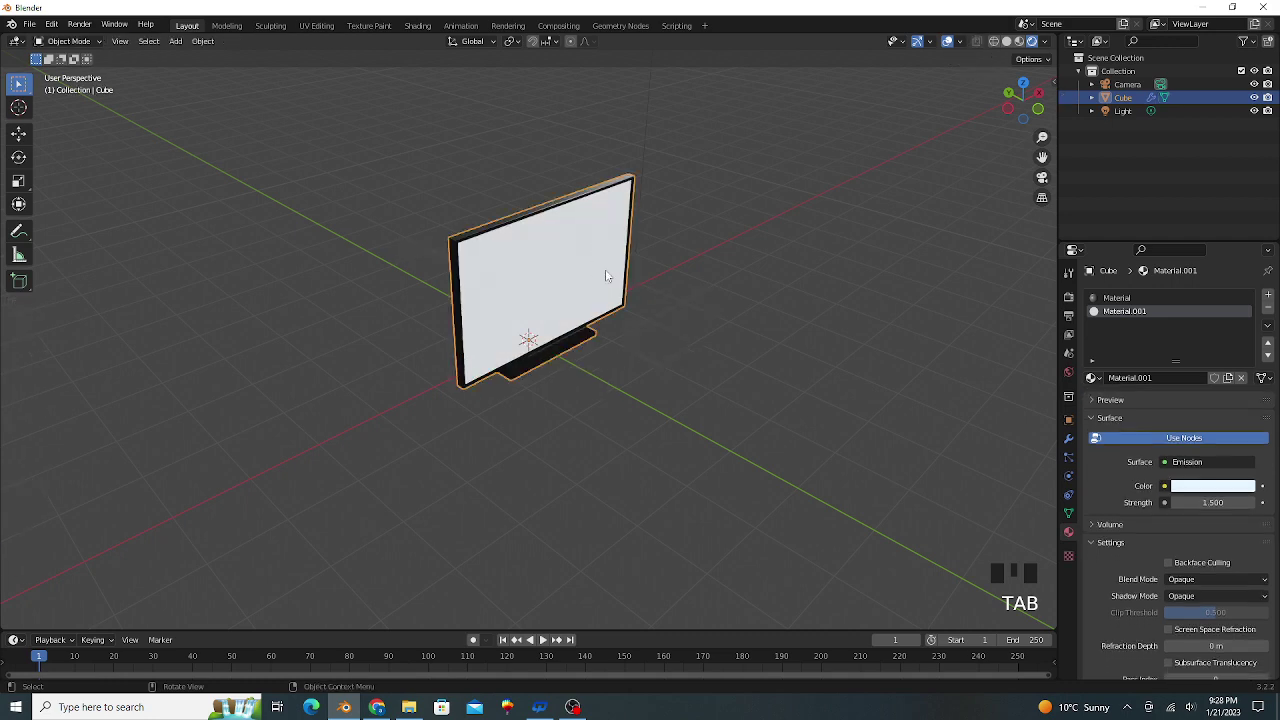
{"action": "left_click", "coordinate": [947, 41]}
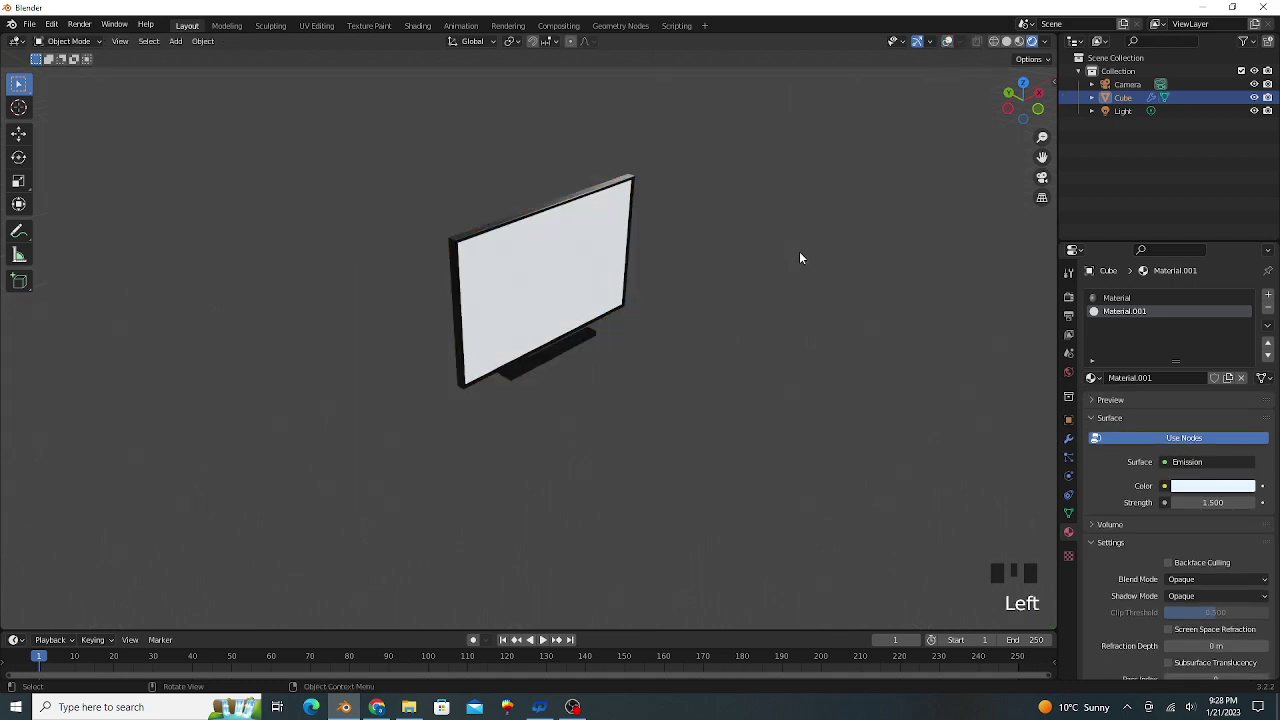
{"action": "scroll", "coordinate": [625, 295], "scroll_direction": "down", "scroll_amount": 1}
{"action": "mouse_move", "coordinate": [625, 295]}
{"action": "middle_mouse_down"}
{"action": "mouse_move", "coordinate": [654, 277]}
{"action": "mouse_move", "coordinate": [631, 240]}
{"action": "mouse_move", "coordinate": [583, 303]}
{"action": "mouse_move", "coordinate": [636, 295]}
{"action": "mouse_move", "coordinate": [654, 277]}
{"action": "mouse_move", "coordinate": [637, 283]}
{"action": "middle_mouse_up"}
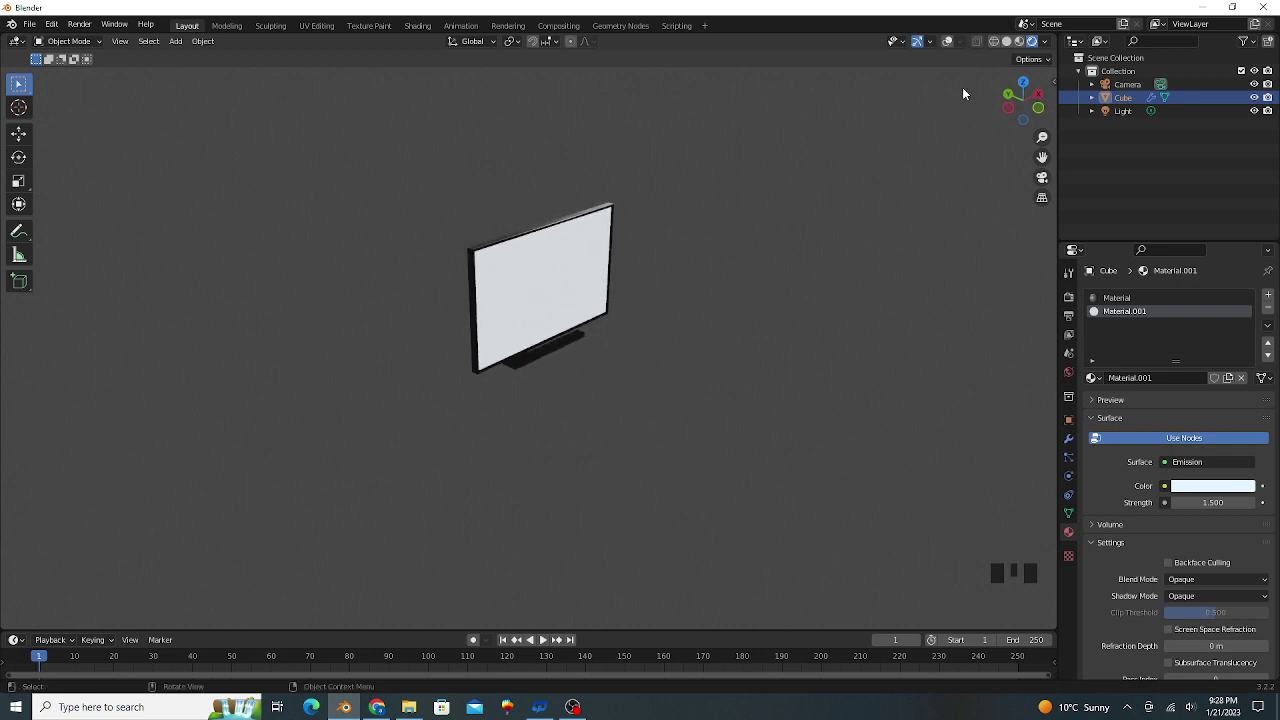
- Show overlays again and add a plane scaled up about 4.98 as a wide floor
{"action": "left_click", "coordinate": [947, 42]}
{"action": "key", "text": "shift+a"}
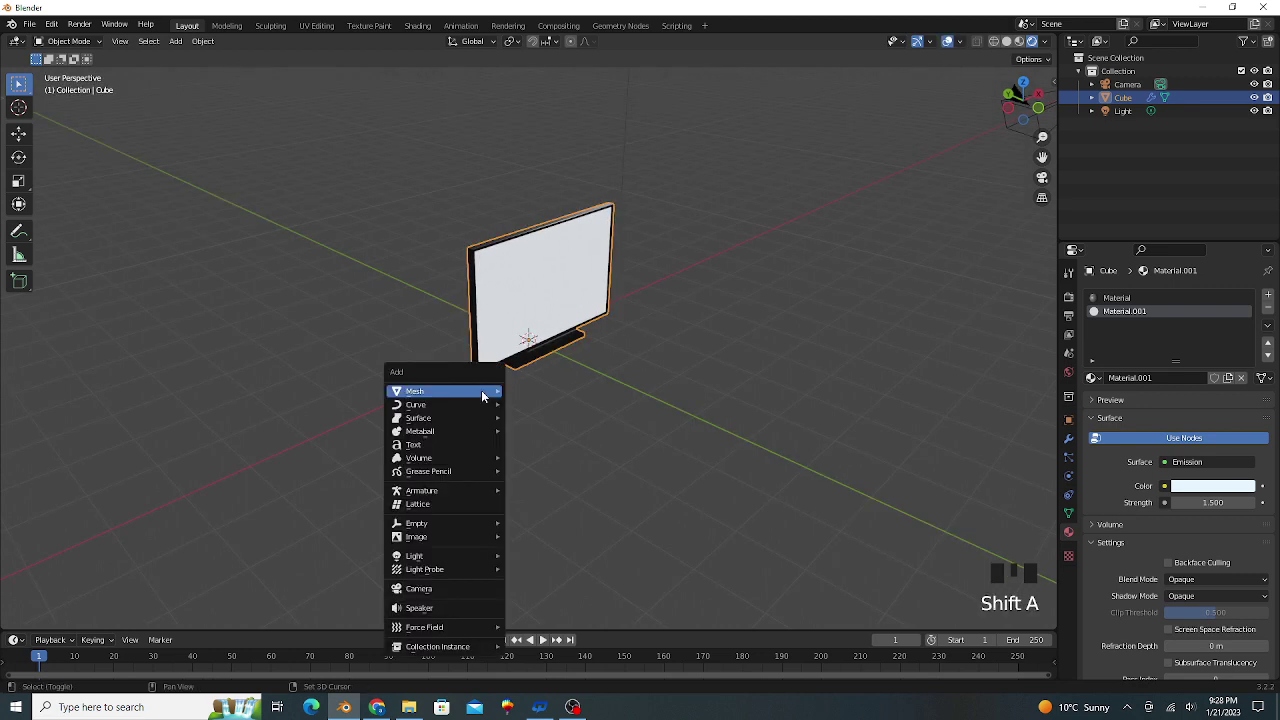
{"action": "mouse_move", "coordinate": [481, 390]}
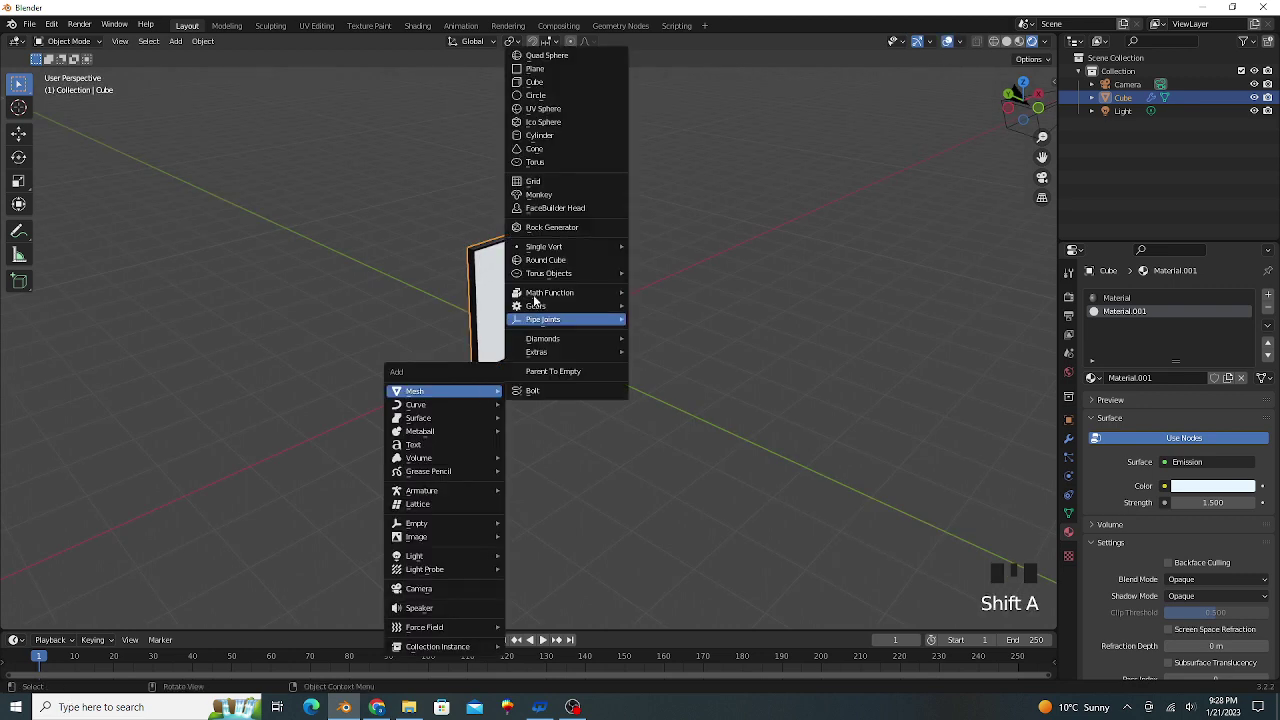
{"action": "left_click", "coordinate": [553, 68]}
{"action": "key", "text": "s"}
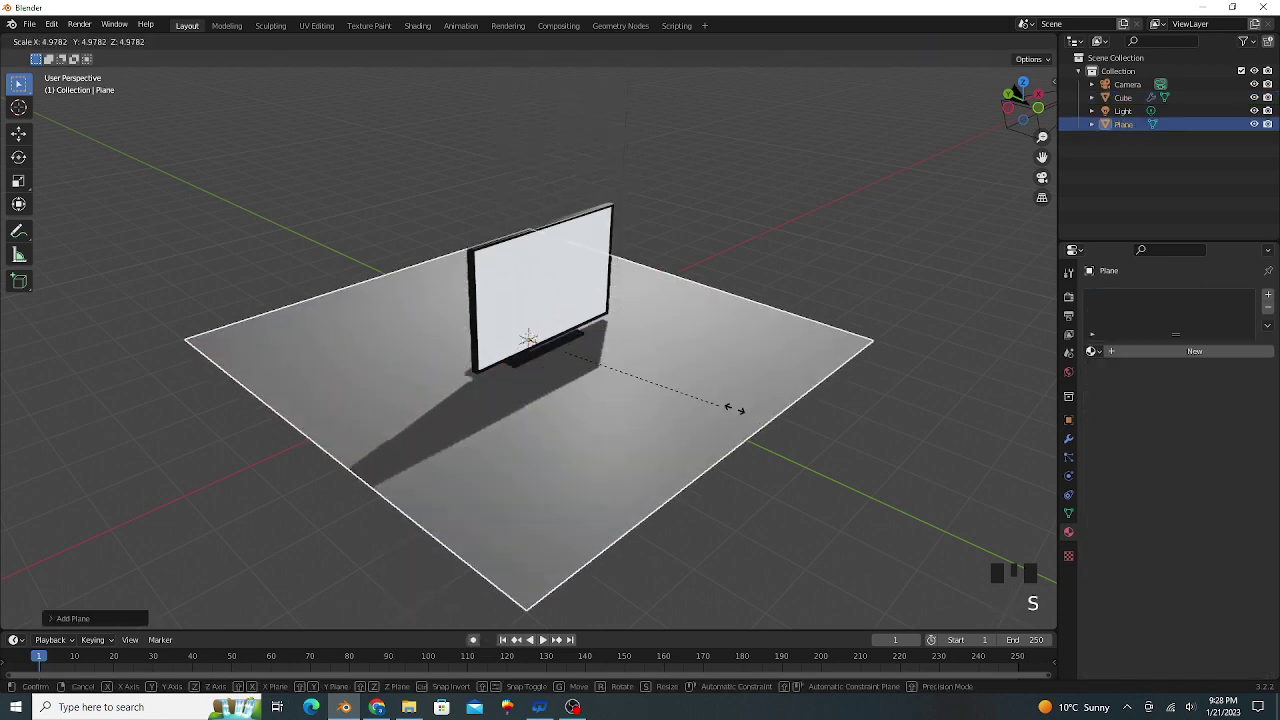
{"action": "left_click", "coordinate": [866, 457]}
- In edge mode, extrude the floor's two back edges upward into corner walls
{"action": "key", "text": "Tab"}
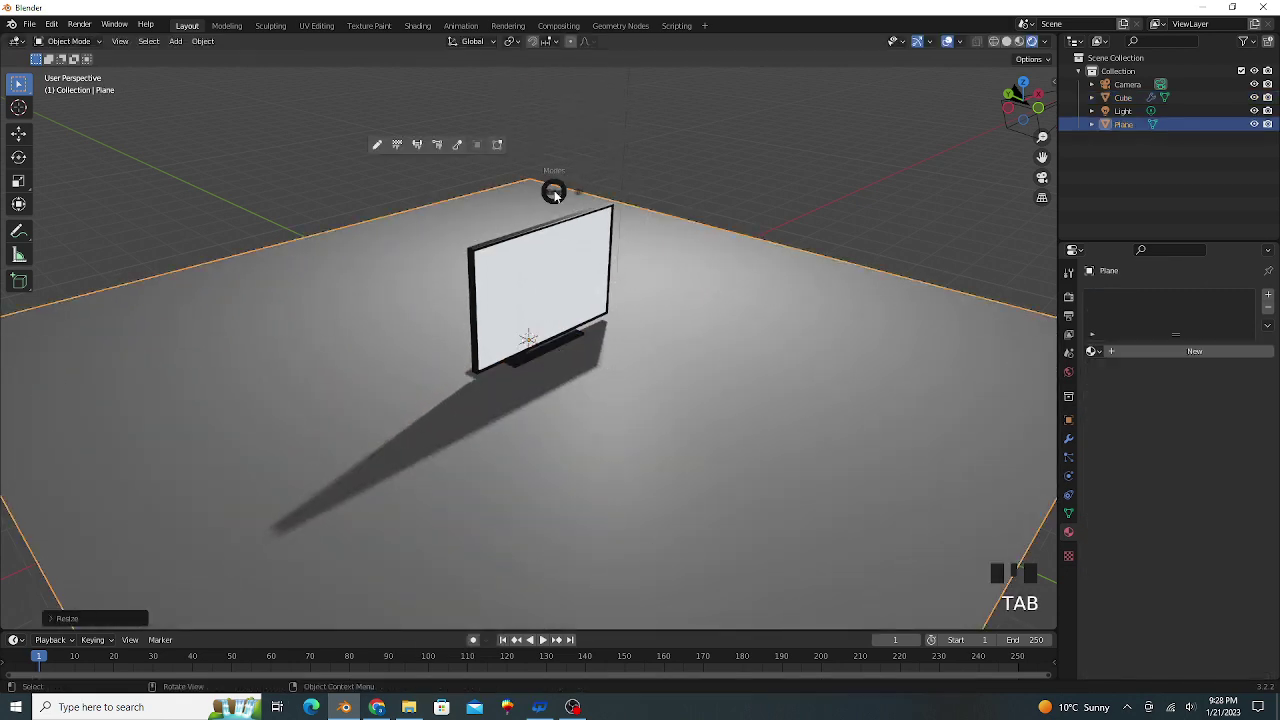
{"action": "left_click", "coordinate": [551, 266]}
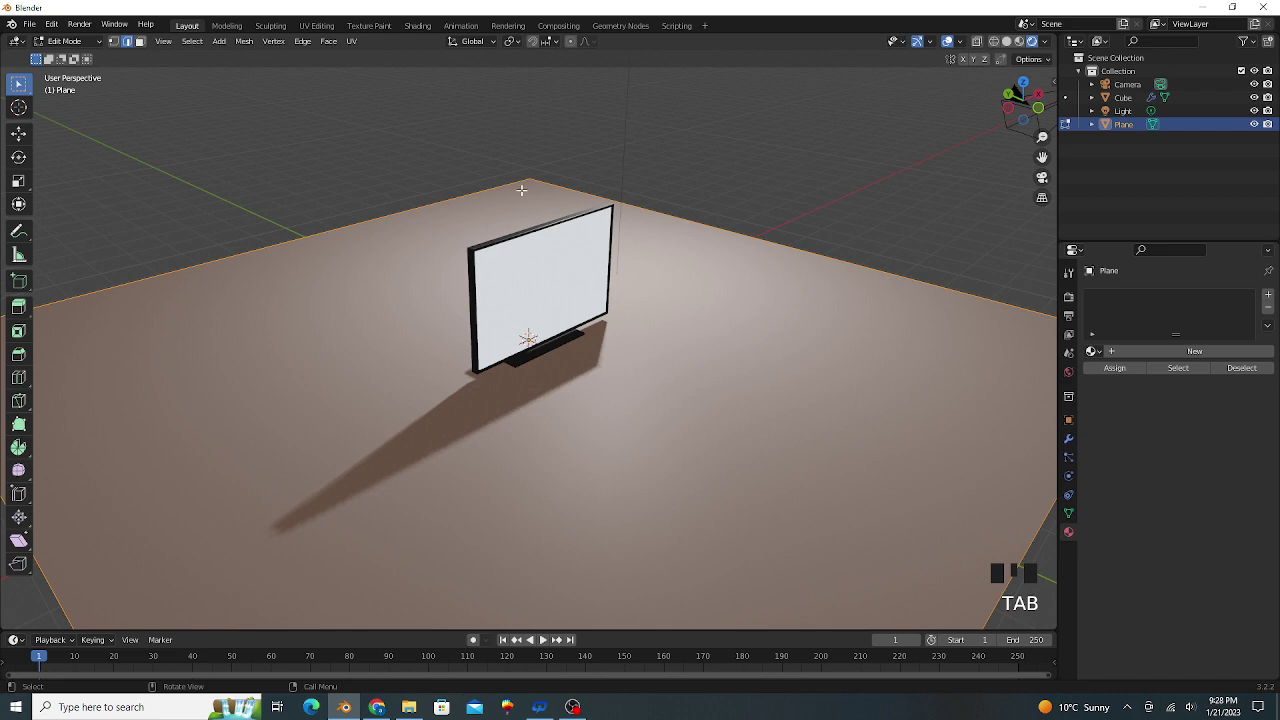
{"action": "key", "text": "2"}
{"action": "left_click", "coordinate": [520, 189]}
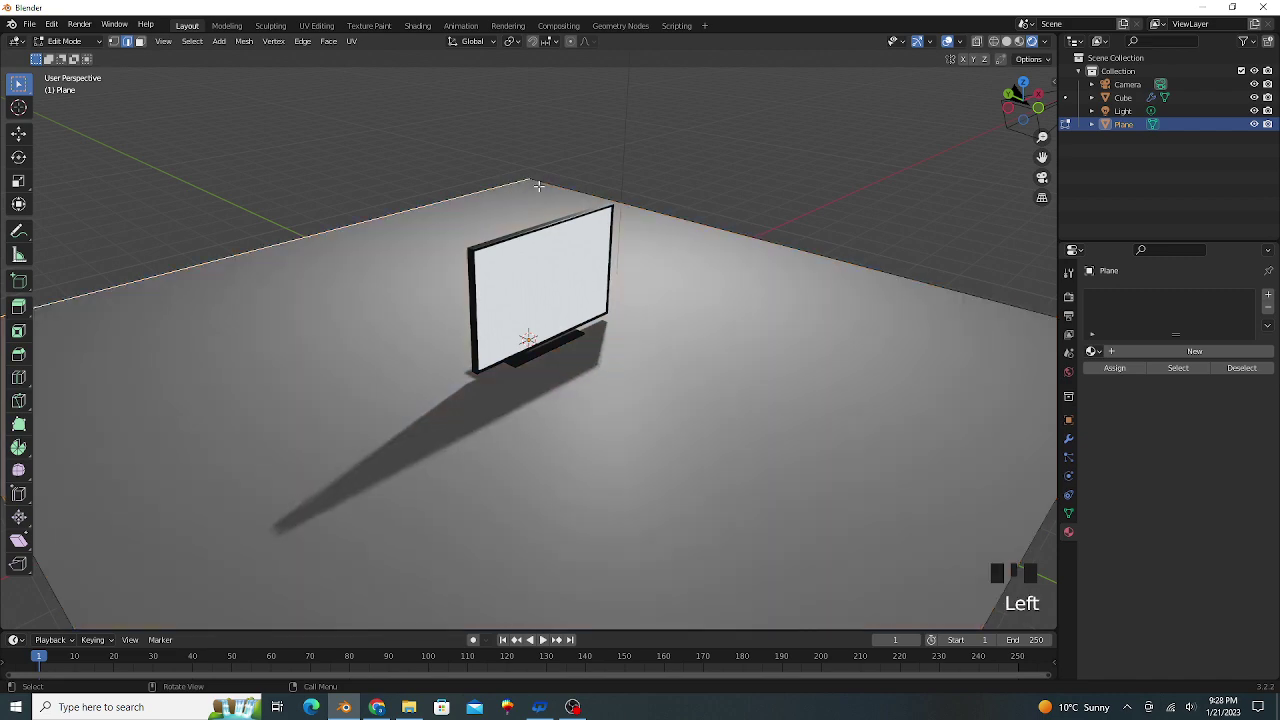
{"action": "left_click", "coordinate": [555, 187], "text": "shift"}
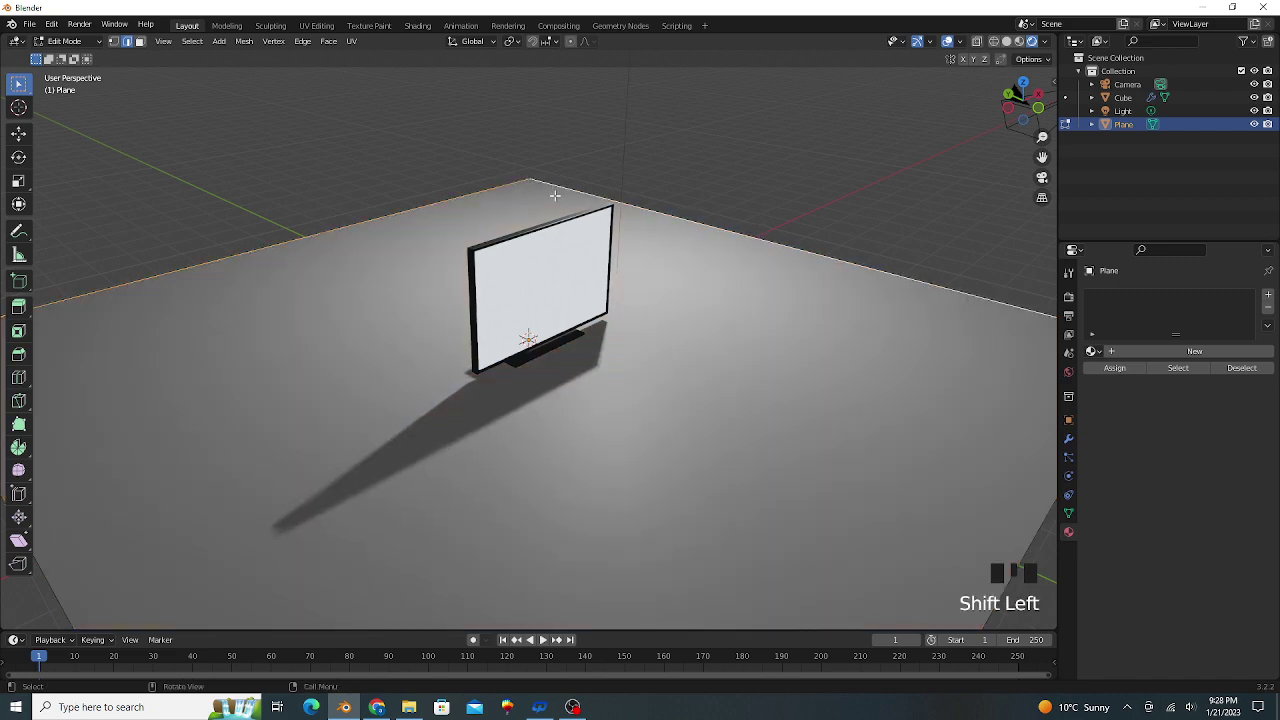
{"action": "key", "text": "e"}
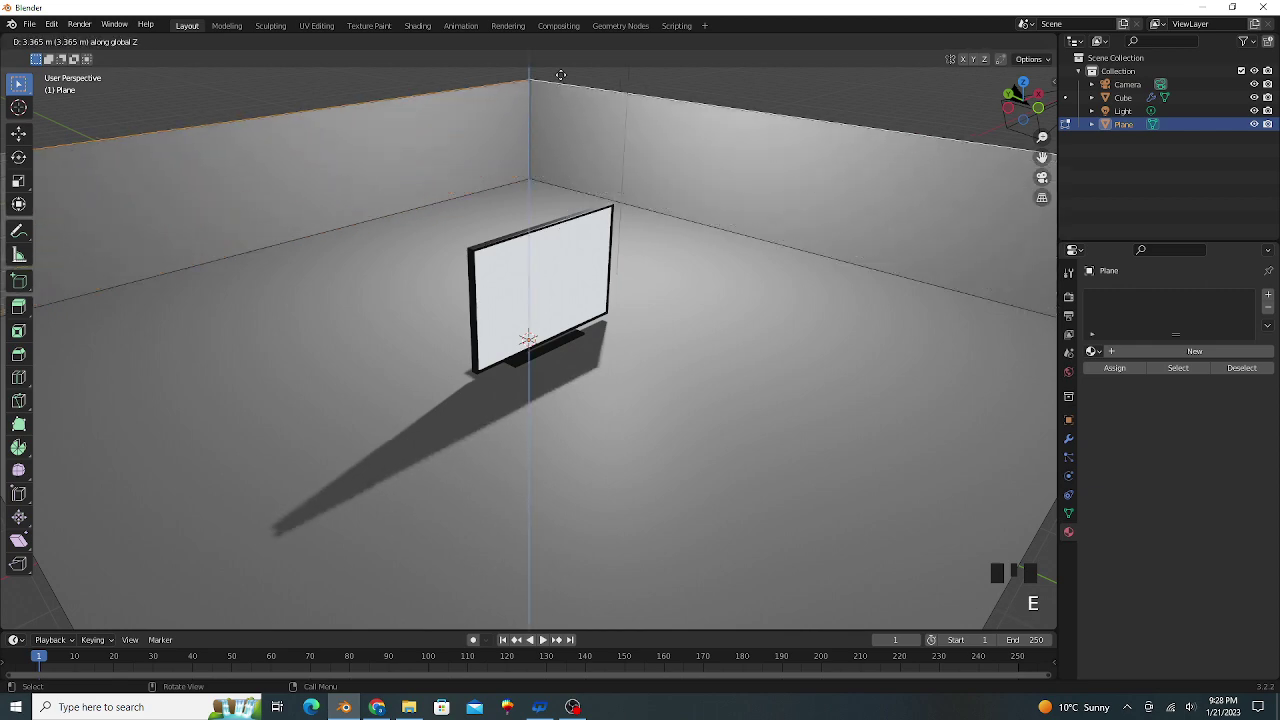
{"action": "left_click", "coordinate": [549, 555]}
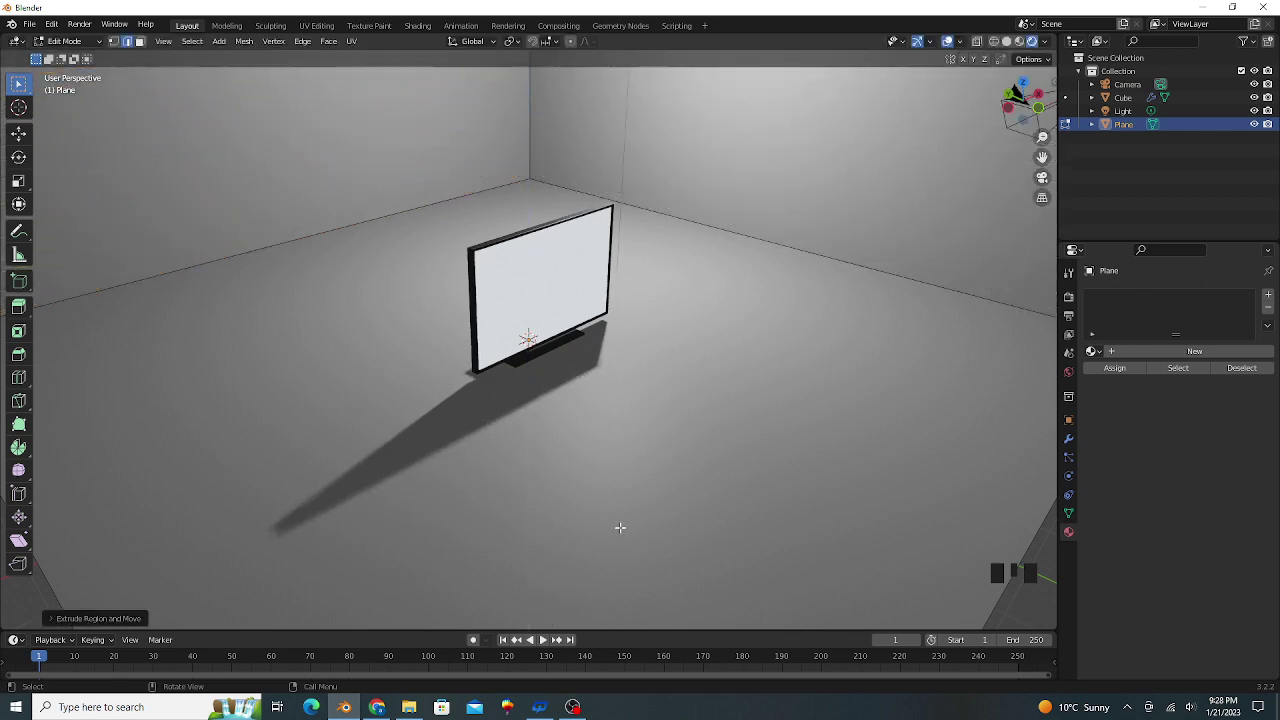
{"action": "key", "text": "Tab"}
- Return the backdrop to Object Mode and apply Shade Smooth
{"action": "left_click", "coordinate": [617, 398]}
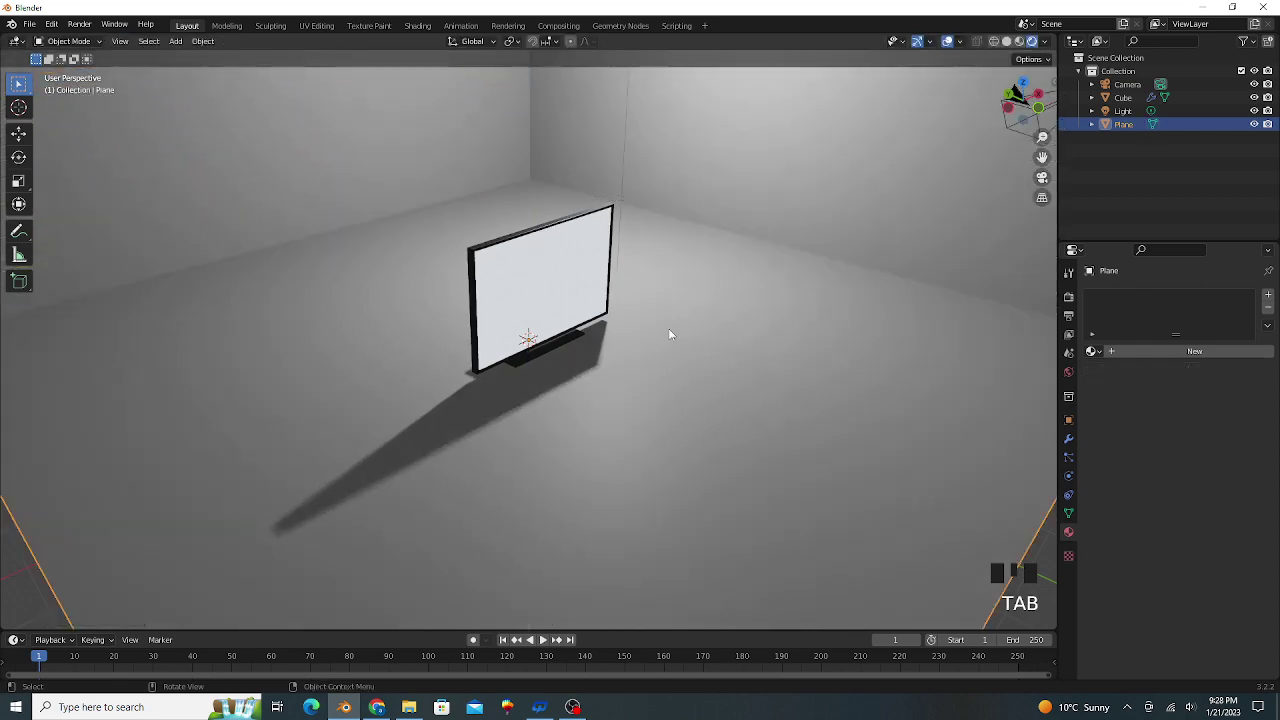
{"action": "right_click", "coordinate": [701, 224]}
{"action": "left_click", "coordinate": [701, 224]}
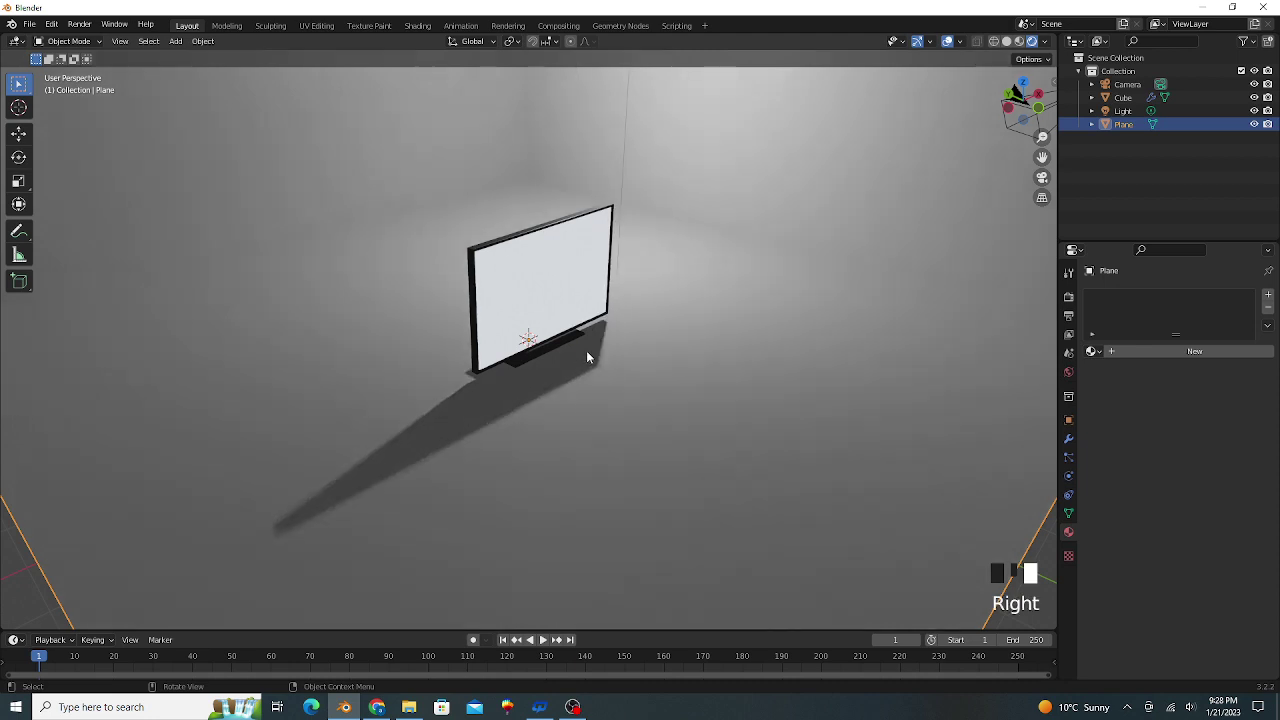
- Create a new material for the backdrop with a soft pink Base Color
{"action": "left_click", "coordinate": [1135, 351]}
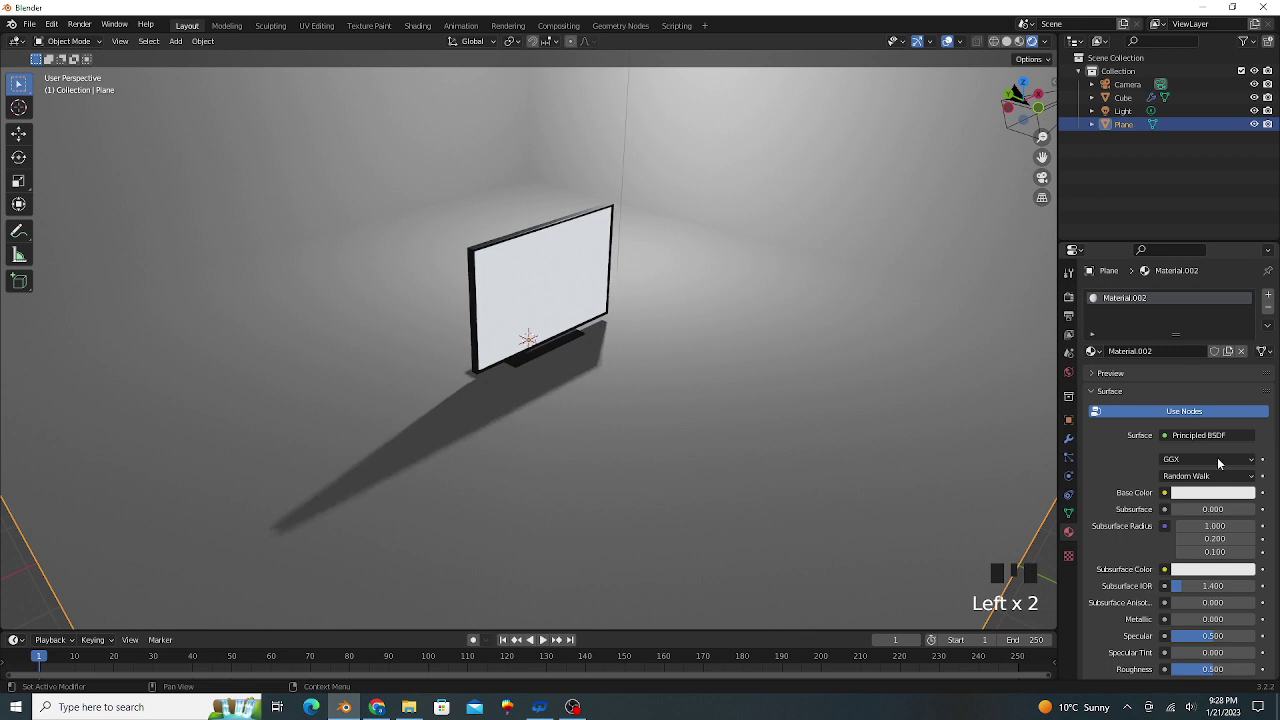
{"action": "left_click", "coordinate": [1210, 493]}
{"action": "left_click", "coordinate": [1188, 361]}
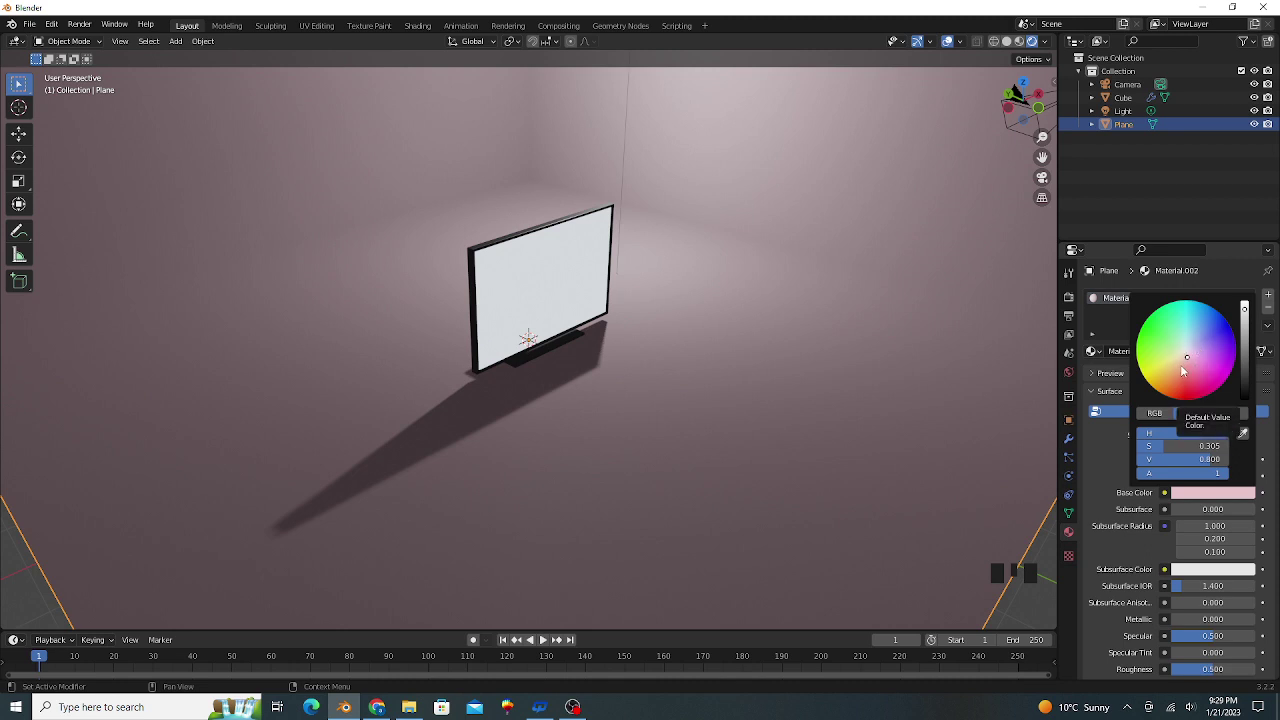
{"action": "middle_click_drag", "start_coordinate": [665, 428], "coordinate": [680, 400]}
{"action": "scroll", "coordinate": [668, 372], "scroll_direction": "up", "scroll_amount": 1}
{"action": "scroll", "coordinate": [634, 356], "scroll_direction": "up", "scroll_amount": 1}
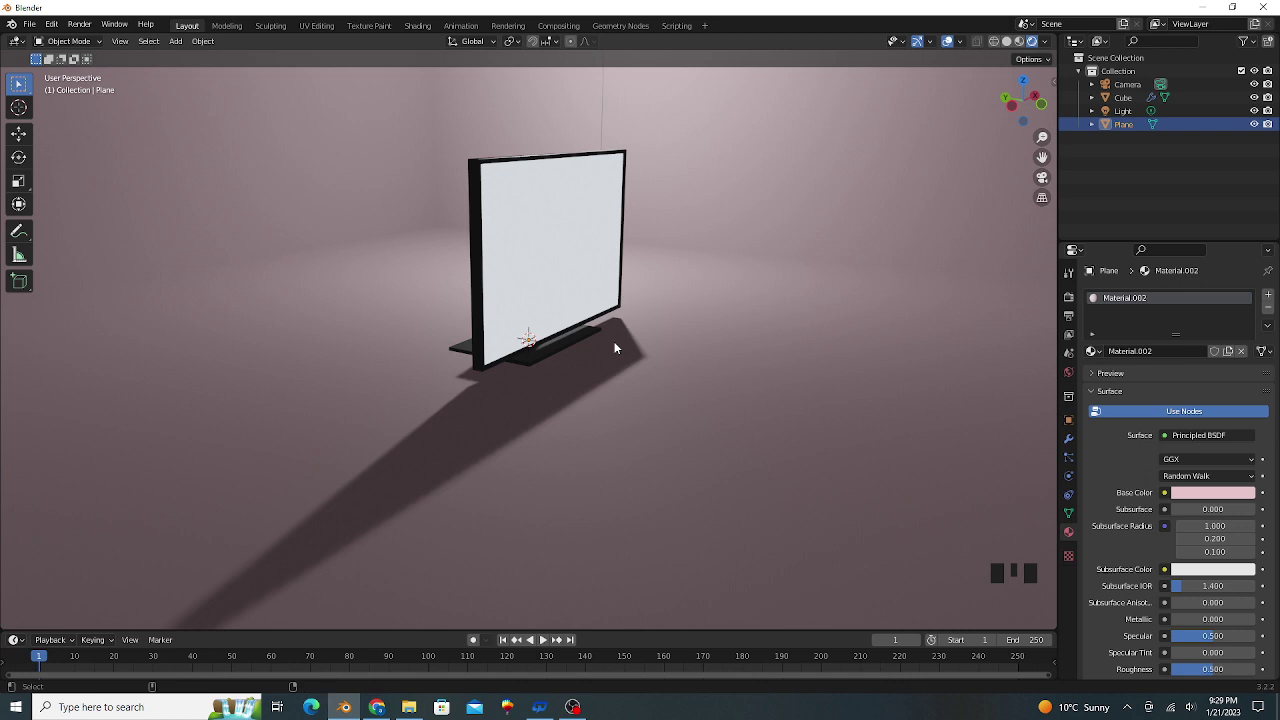
- Align the camera to the current view and confirm a 42.4 mm focal length
{"action": "key", "text": "ctrl+alt+KP_0"}
{"action": "left_click", "coordinate": [666, 196]}
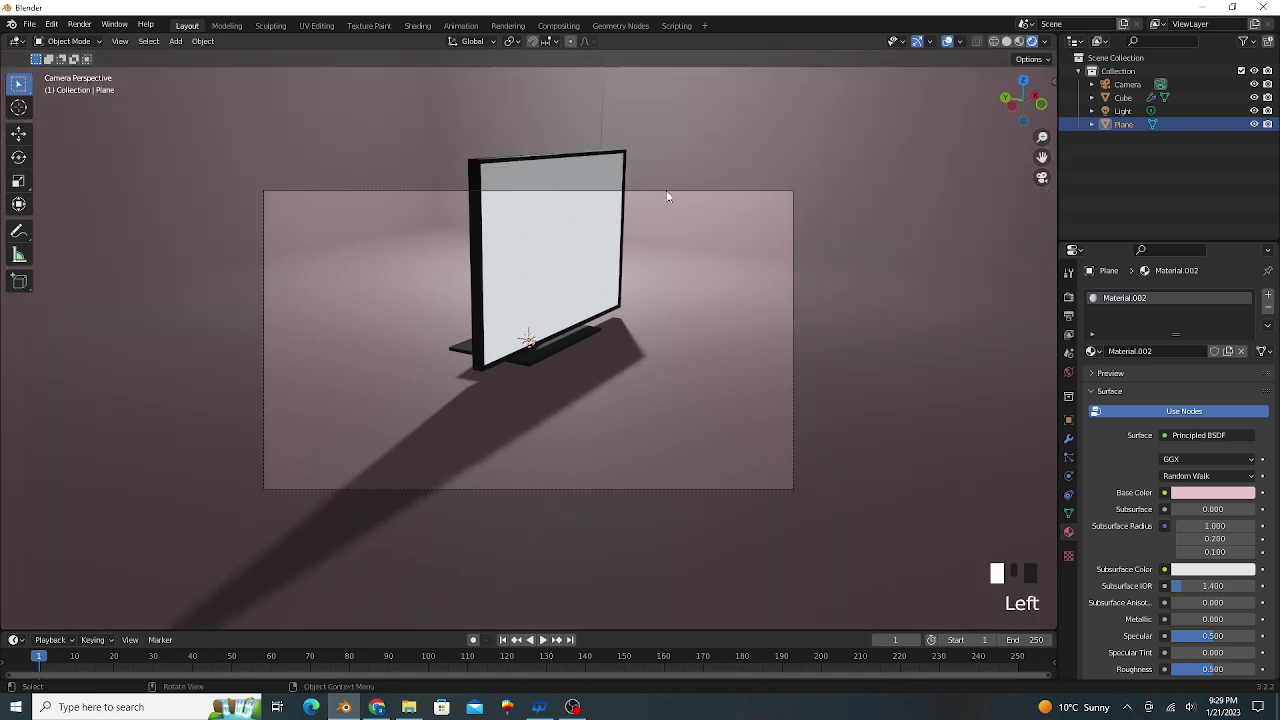
{"action": "right_click", "coordinate": [666, 196]}
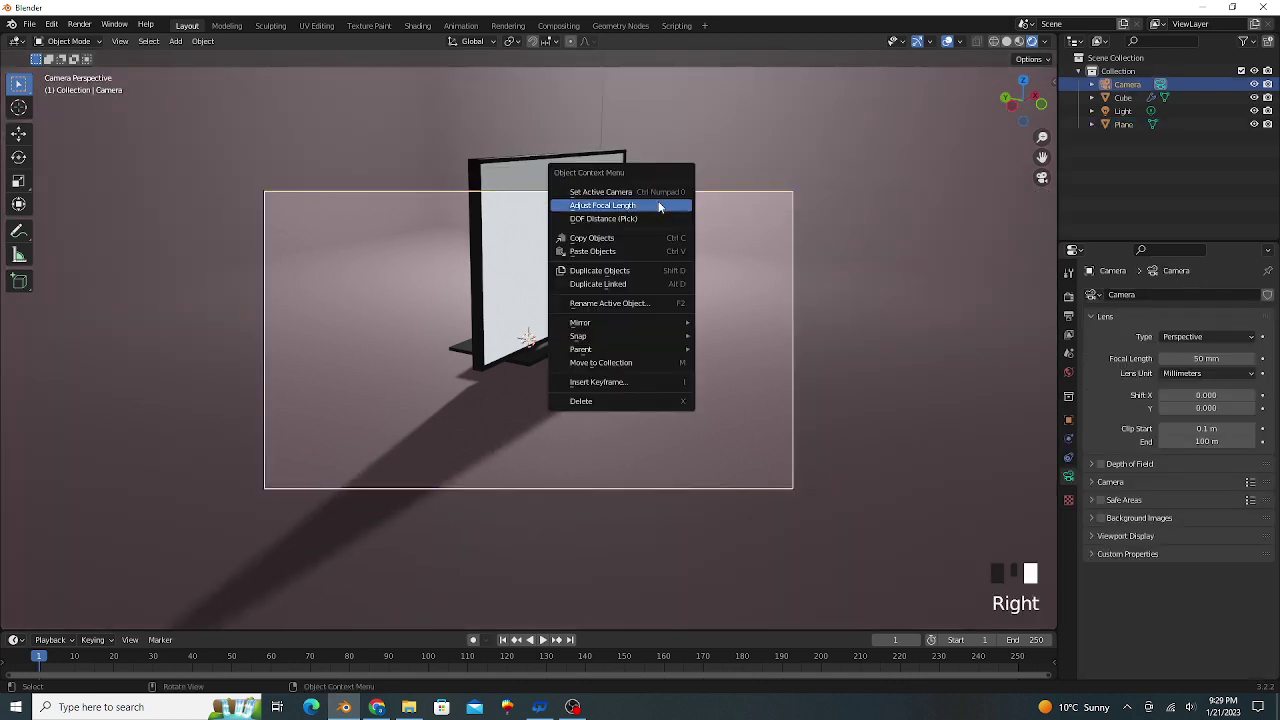
{"action": "left_click", "coordinate": [657, 205]}
{"action": "left_click", "coordinate": [608, 213]}
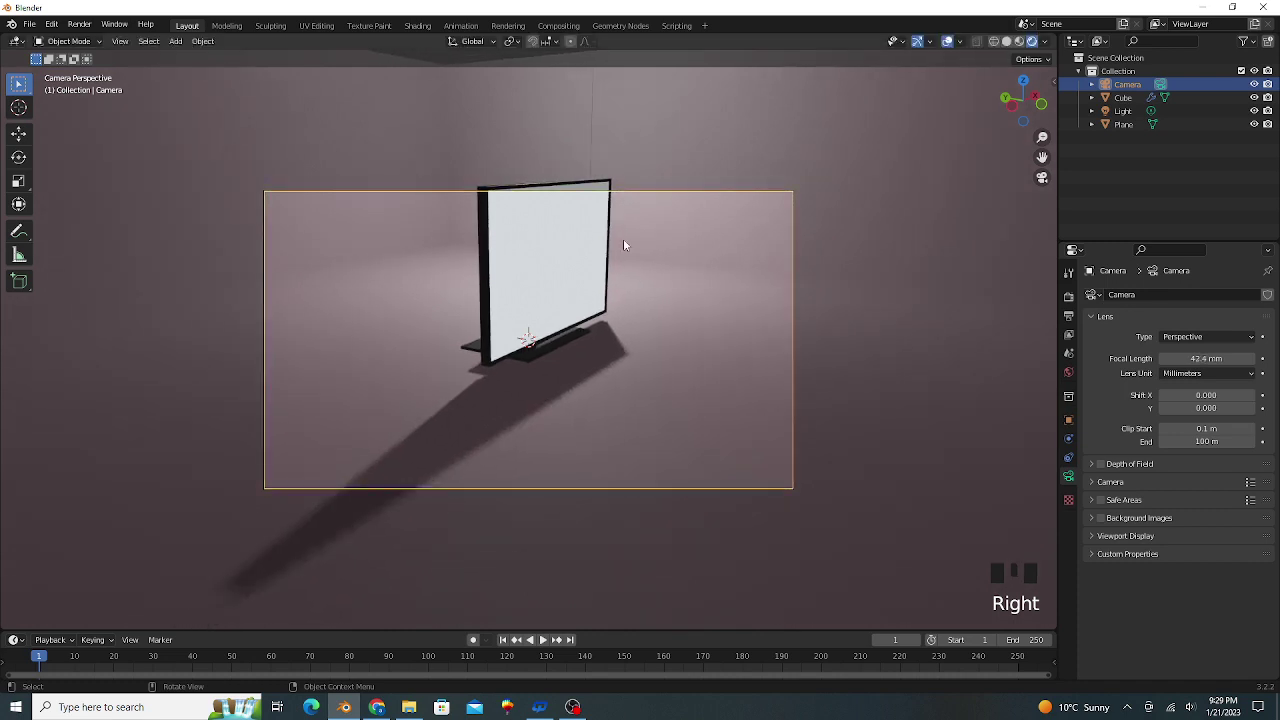
- Reposition the camera on the monitor and set its focal length to 35 mm
{"action": "key", "text": "g"}
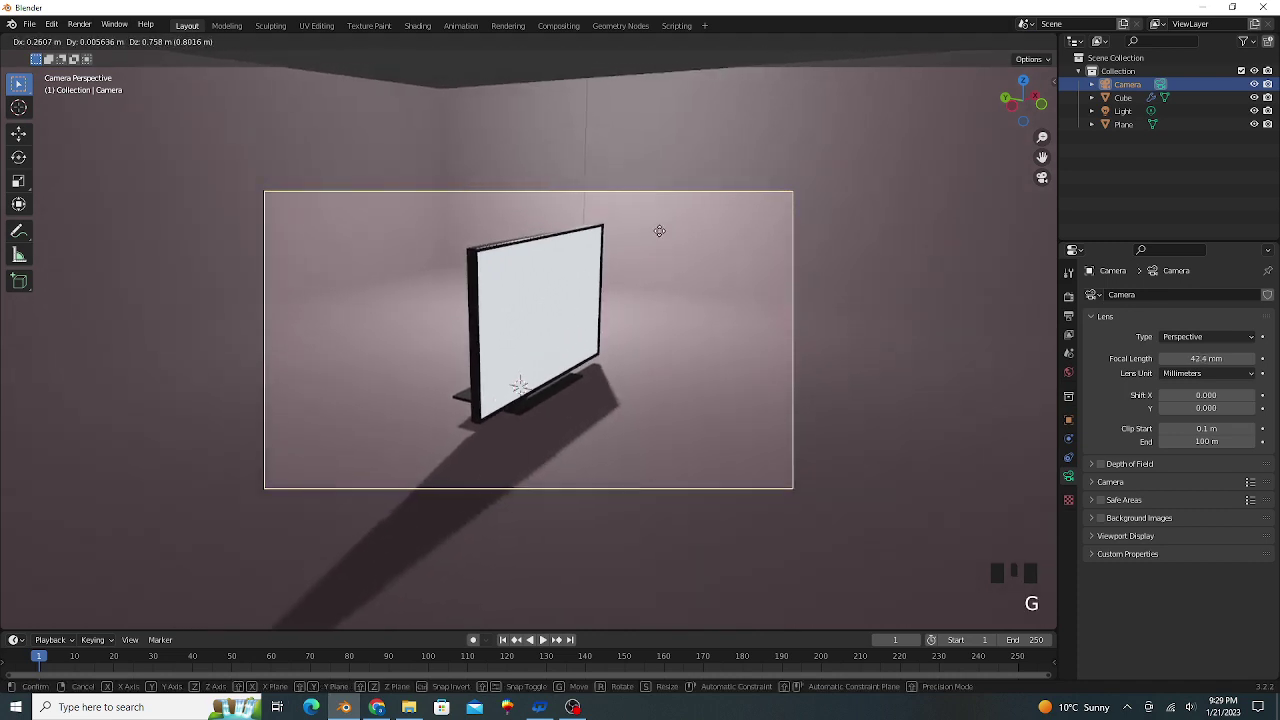
{"action": "left_click", "coordinate": [661, 228]}
{"action": "right_click", "coordinate": [670, 218]}
{"action": "left_click", "coordinate": [668, 212]}
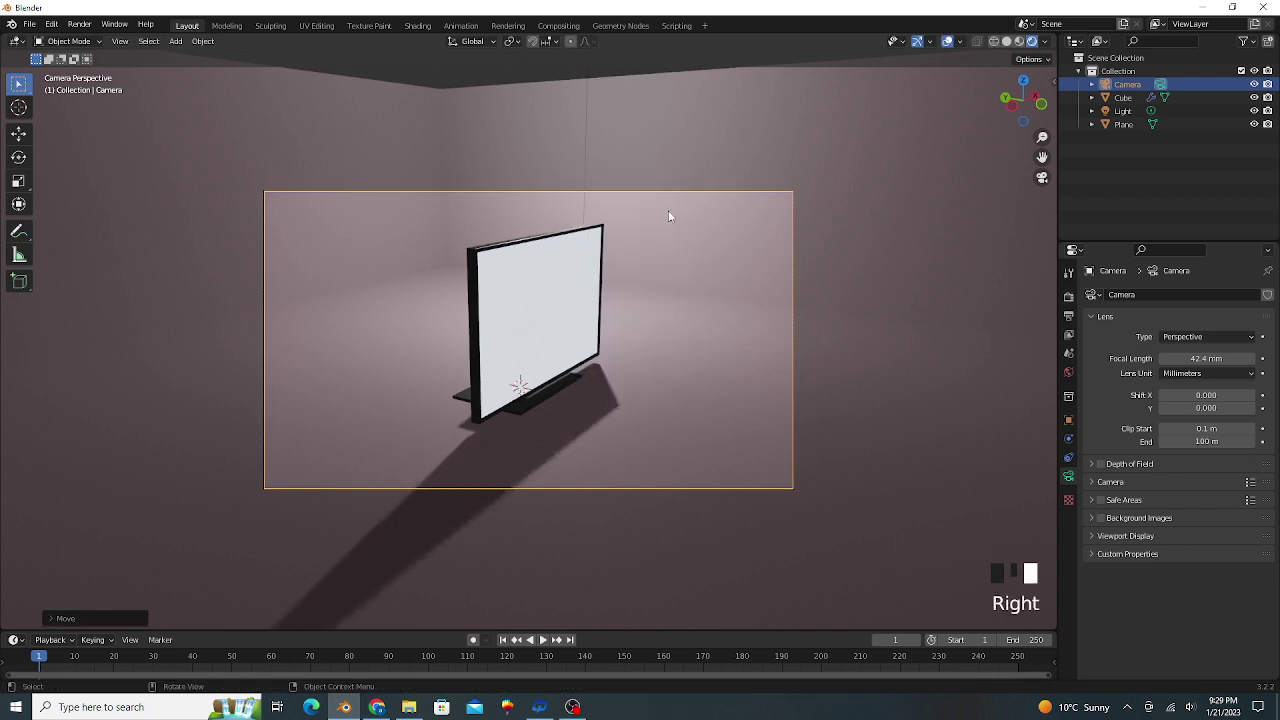
{"action": "left_click", "coordinate": [618, 226]}
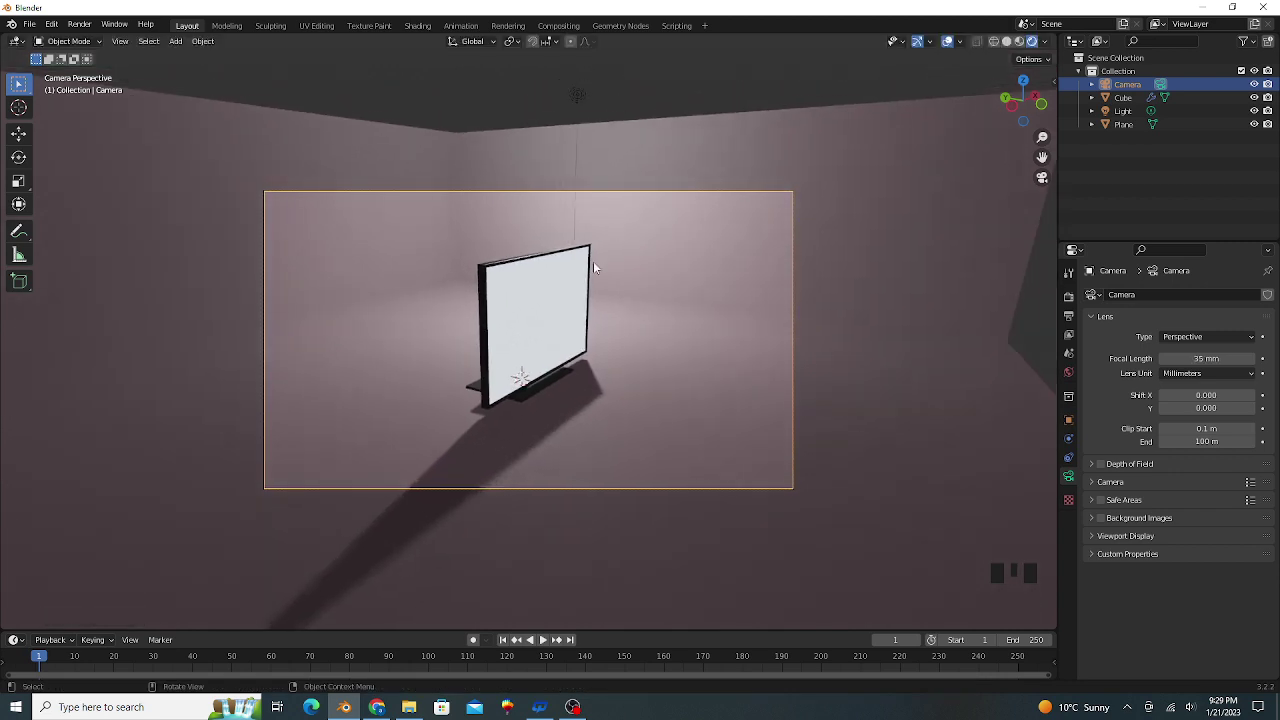
- Change the light to Area, place it above the monitor in front view, and aim it down
{"action": "left_click", "coordinate": [580, 96]}
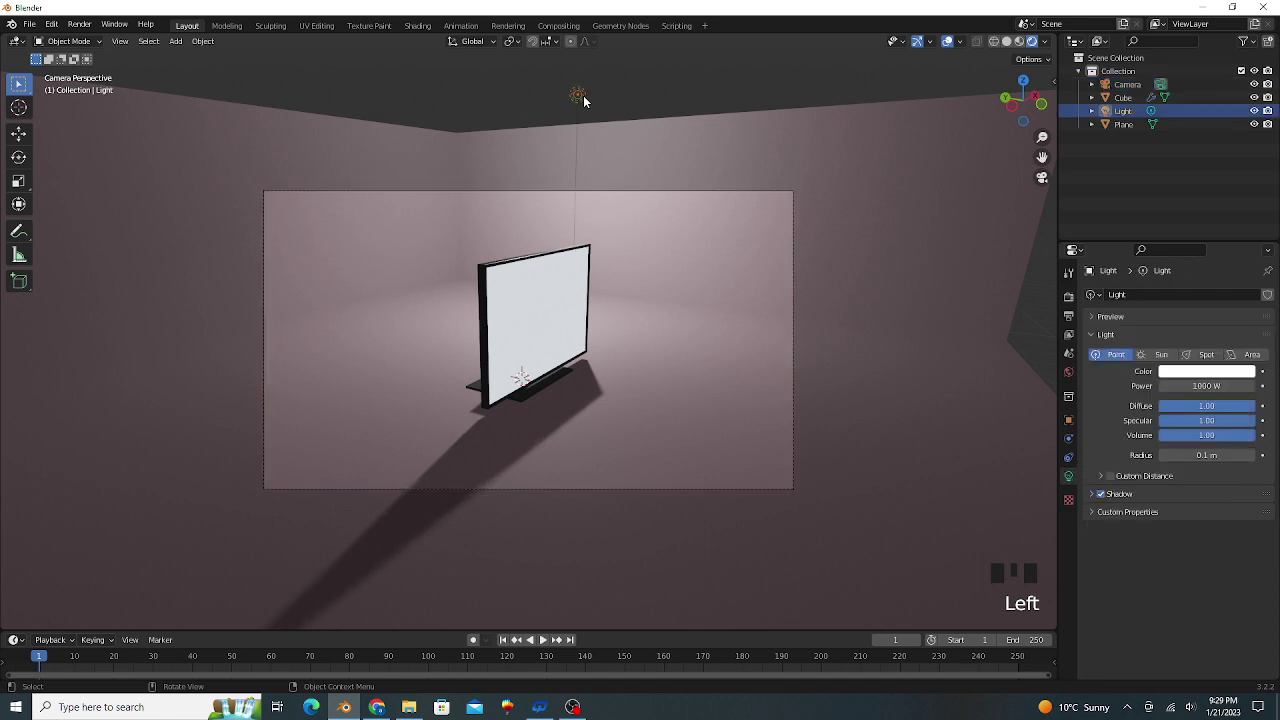
{"action": "left_click", "coordinate": [1244, 355]}
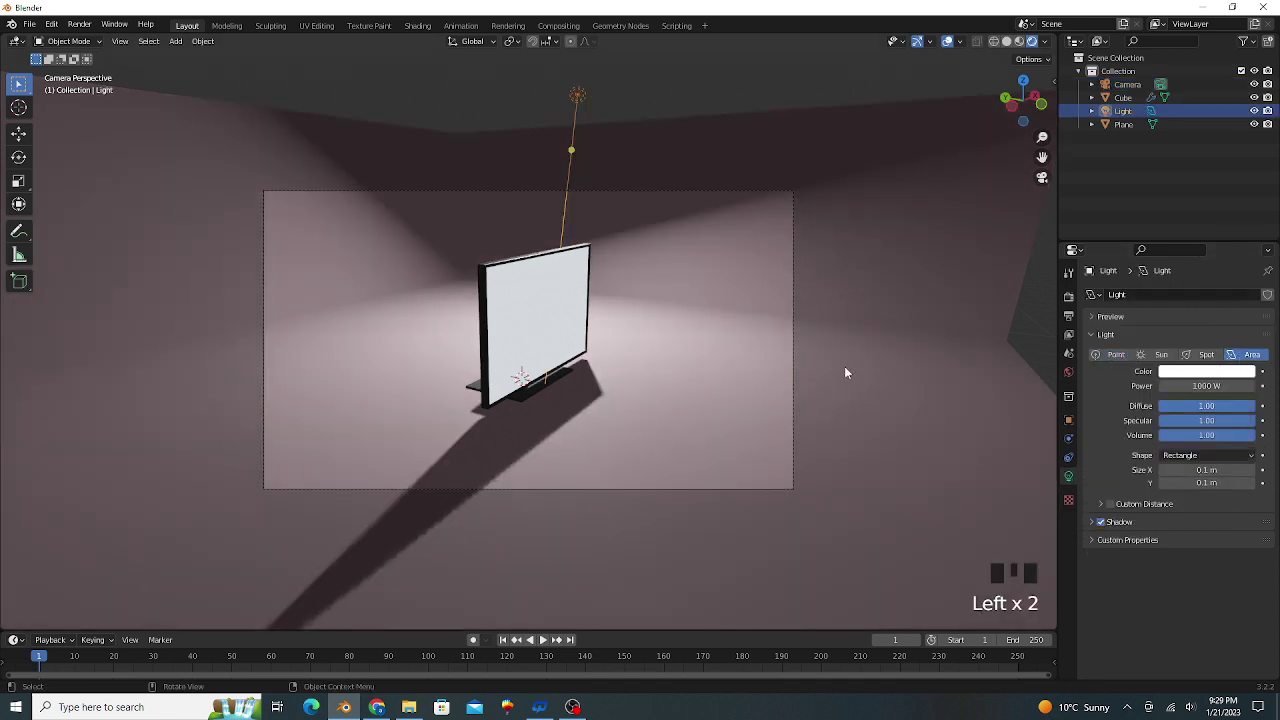
{"action": "middle_click_drag", "start_coordinate": [608, 268], "coordinate": [696, 262]}
{"action": "key", "text": "KP_1"}
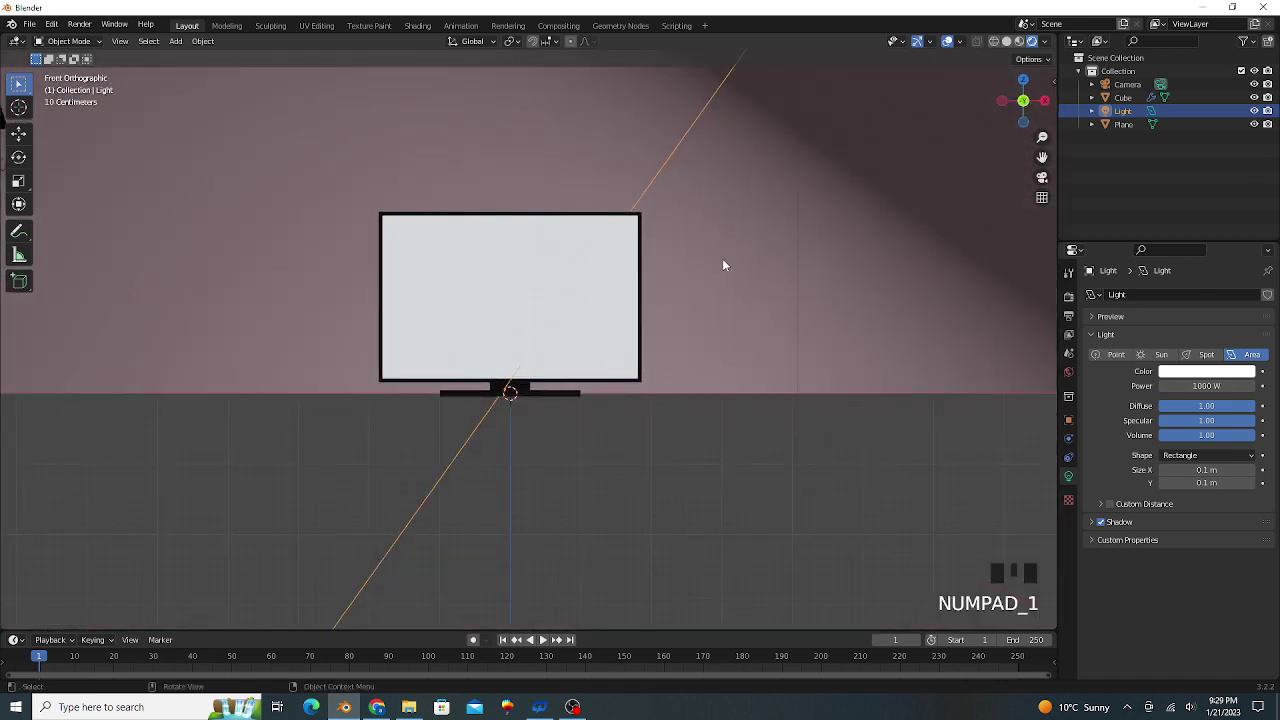
{"action": "scroll", "coordinate": [701, 297], "scroll_direction": "down", "scroll_amount": 5}
{"action": "key", "text": "g"}
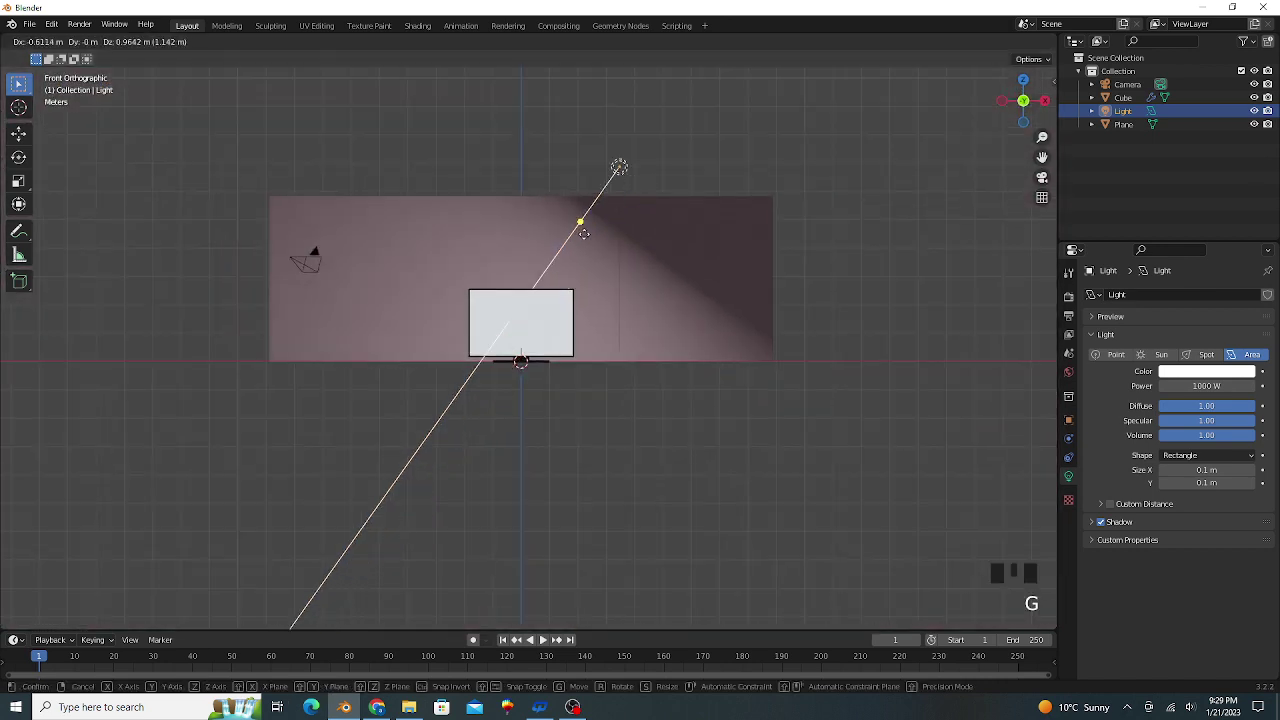
{"action": "left_click", "coordinate": [511, 170]}
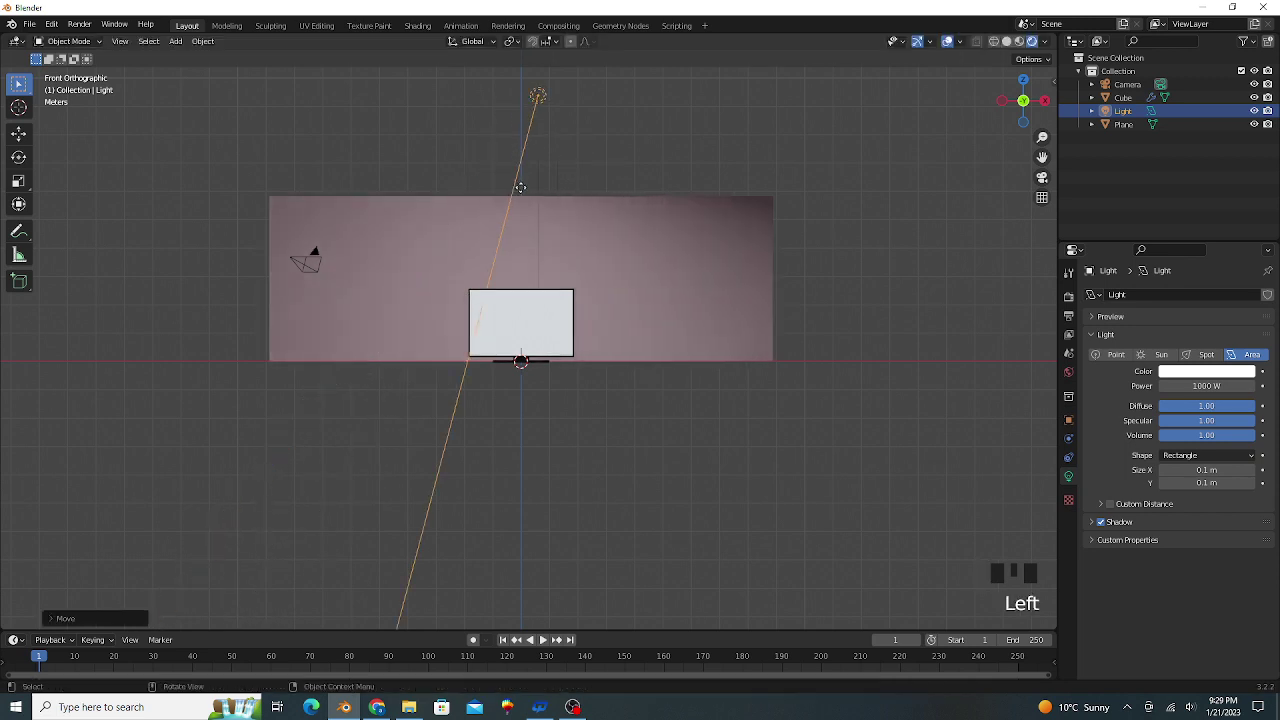
{"action": "left_click_drag", "start_coordinate": [529, 205], "coordinate": [528, 289]}
- From the side views, reposition the area light and tilt it toward the monitor
{"action": "key", "text": "KP_3"}
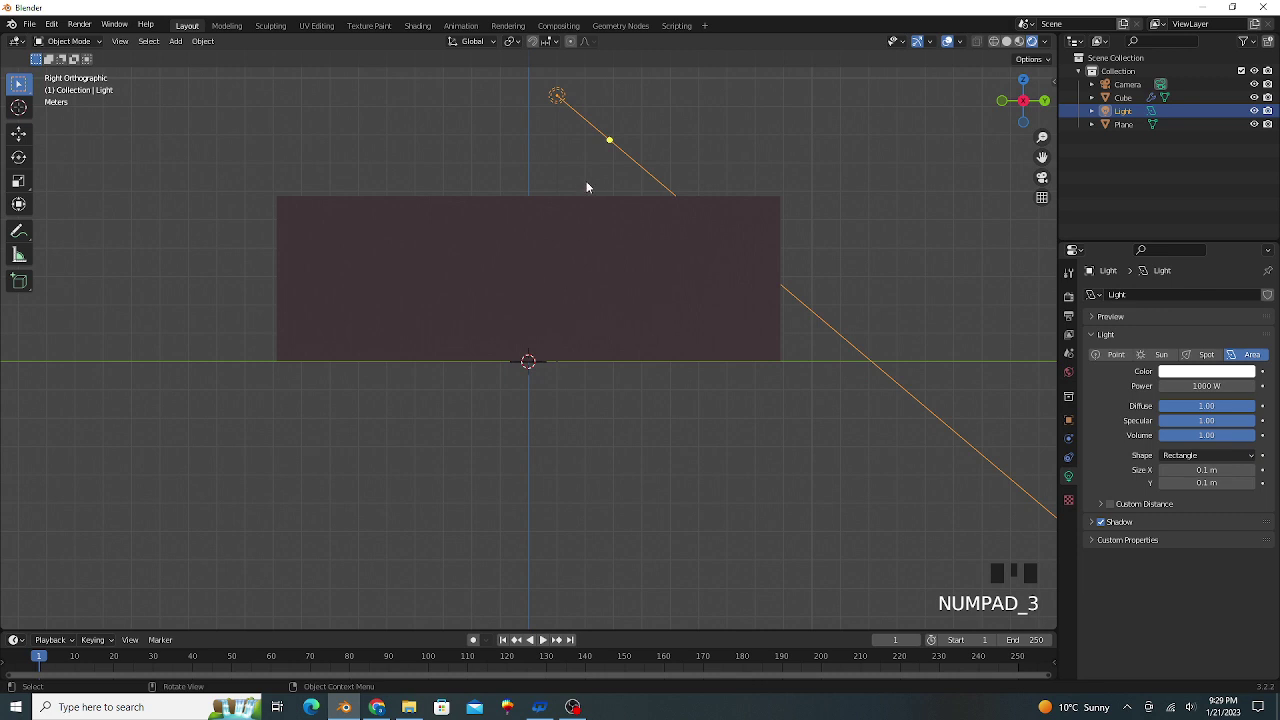
{"action": "left_click_drag", "start_coordinate": [609, 140], "coordinate": [553, 190]}
{"action": "middle_click_drag", "start_coordinate": [663, 222], "coordinate": [690, 207]}
{"action": "left_click", "coordinate": [1022, 104]}
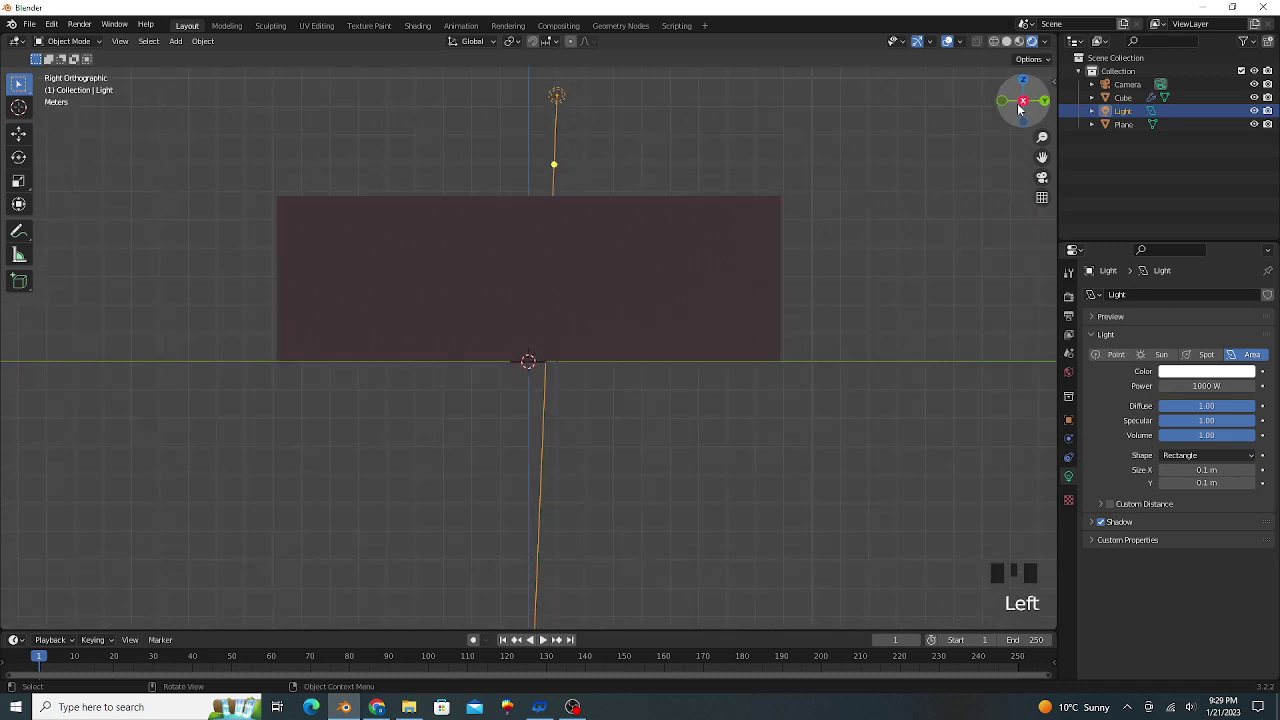
{"action": "left_click", "coordinate": [1024, 104]}
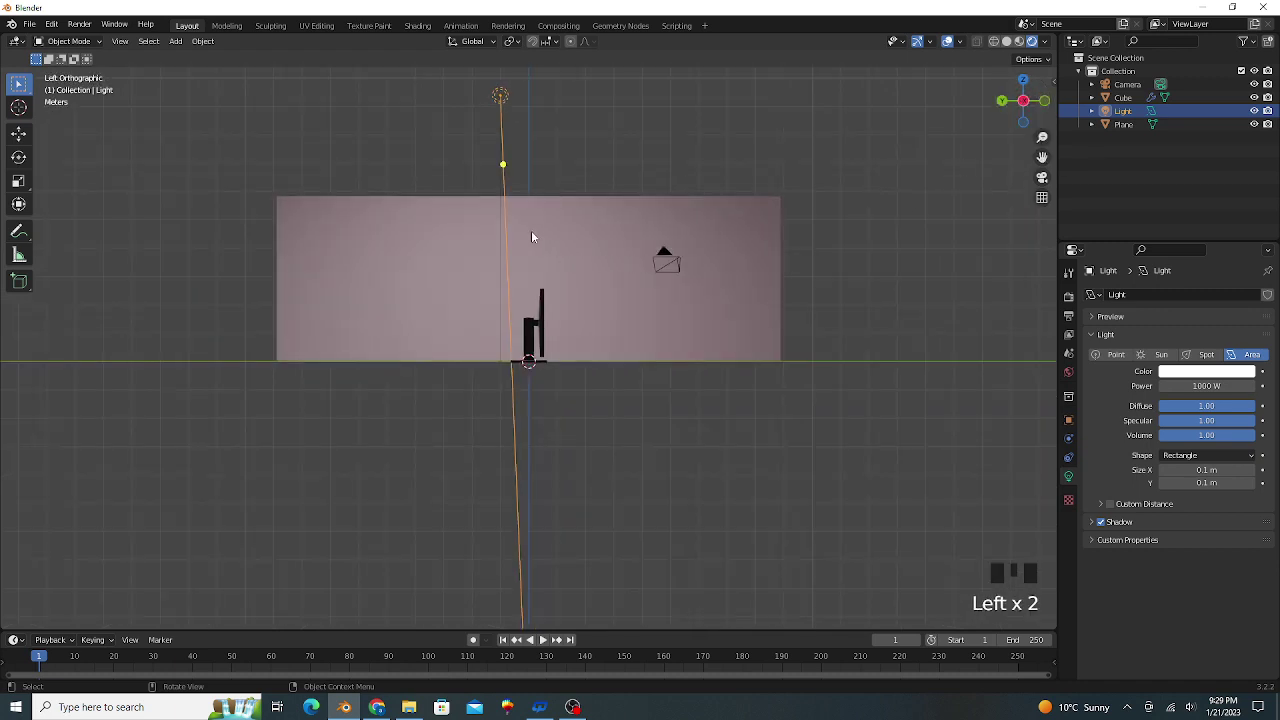
{"action": "key", "text": "g"}
{"action": "left_click", "coordinate": [600, 136]}
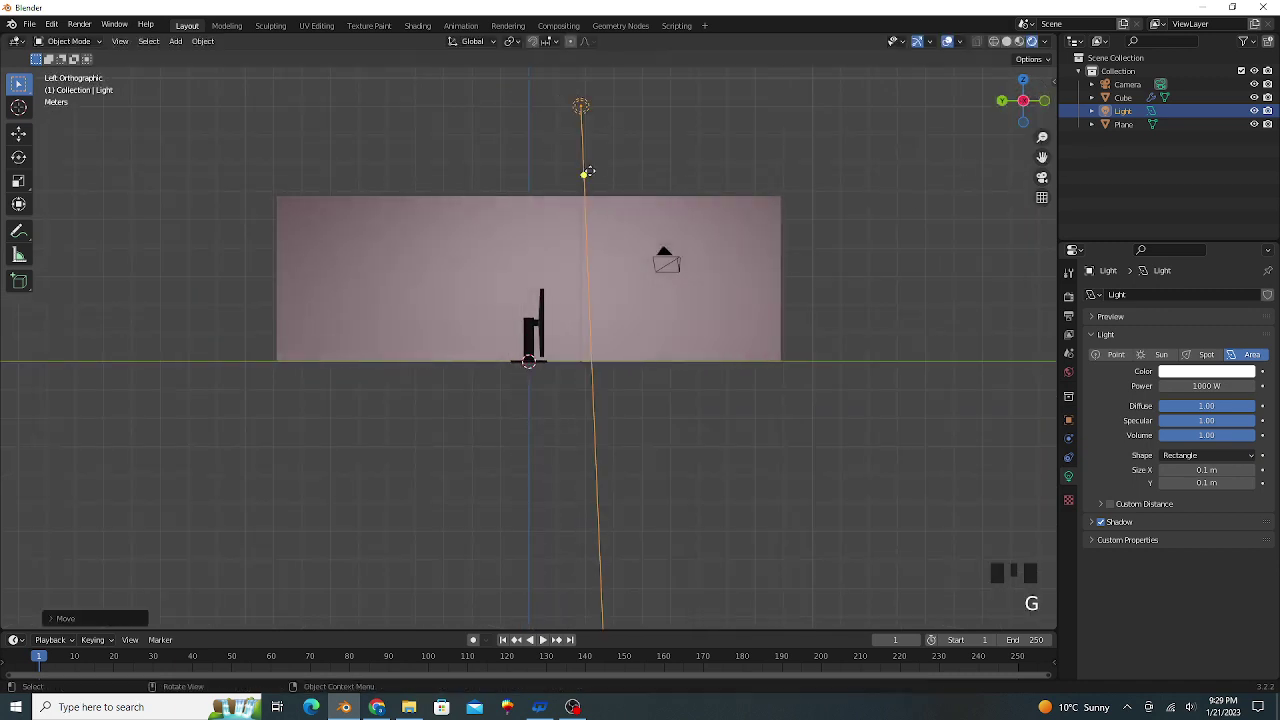
{"action": "left_click_drag", "start_coordinate": [587, 173], "coordinate": [568, 176]}
- Back in camera view, set the area light's power to 700 W
{"action": "key", "text": "KP_0"}
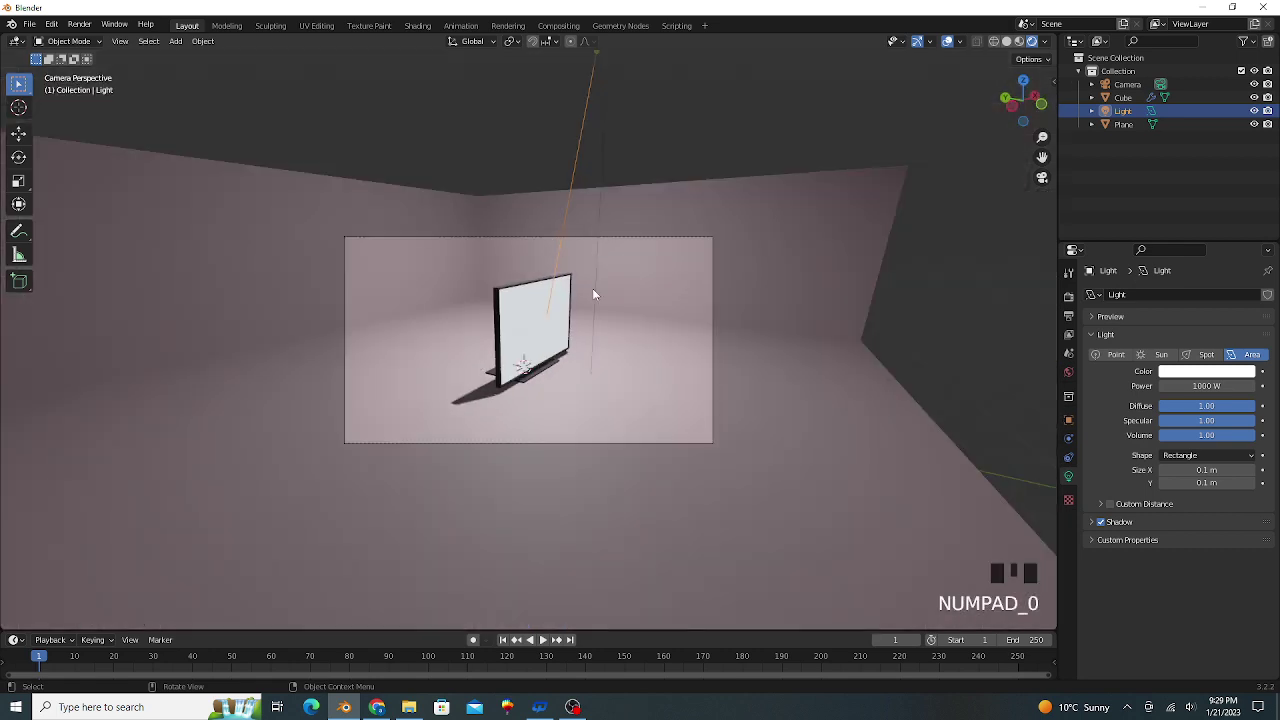
{"action": "scroll", "coordinate": [592, 290], "scroll_direction": "up", "scroll_amount": 3}
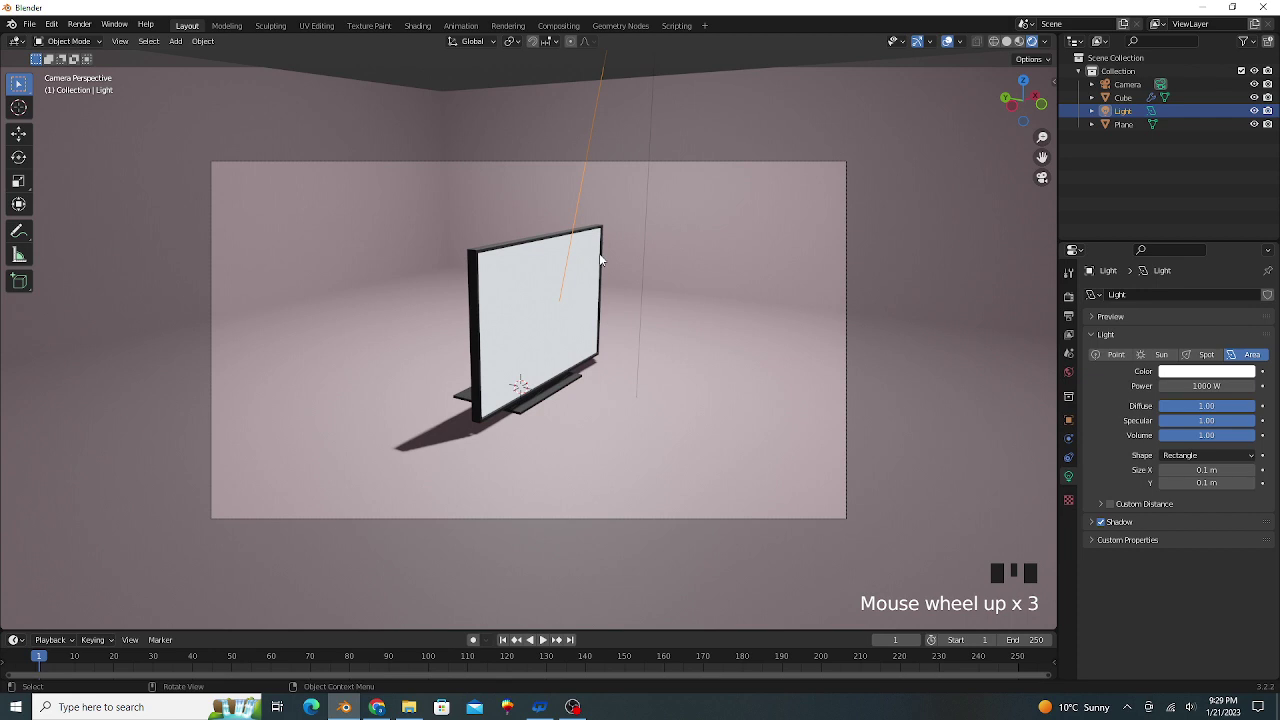
{"action": "left_click", "coordinate": [1234, 386]}
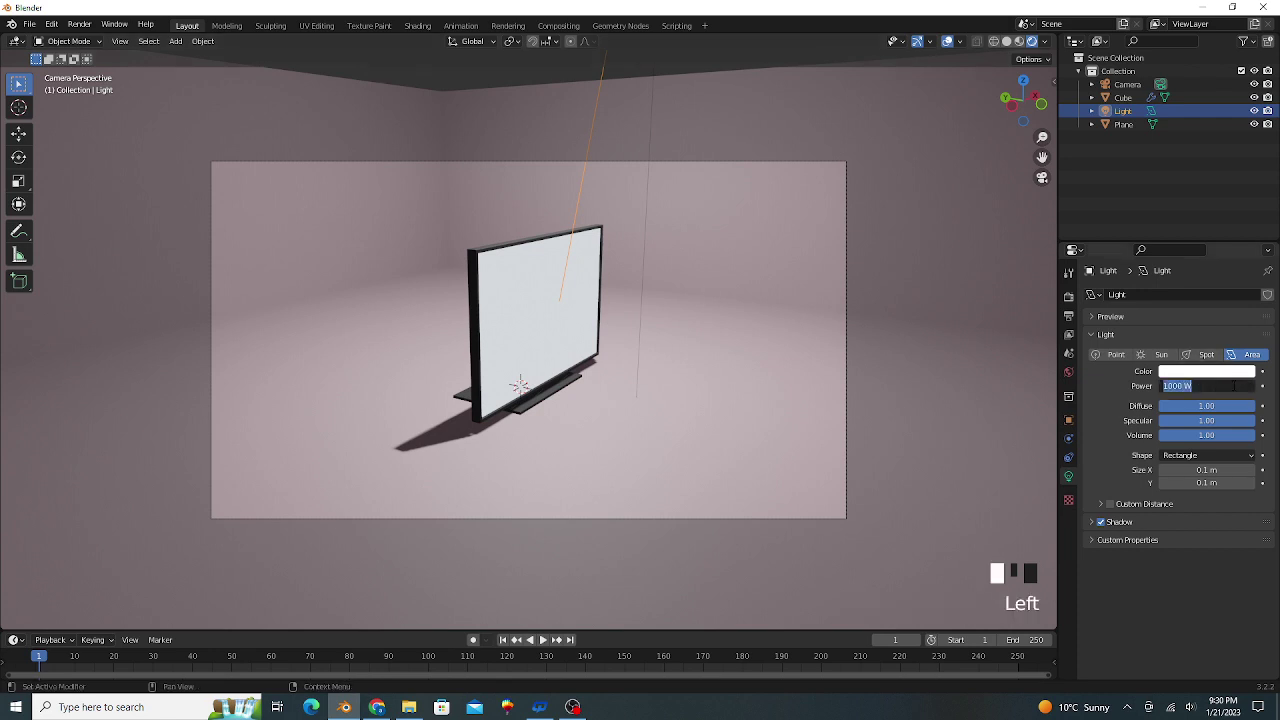
{"action": "type", "text": "700"}
{"action": "key", "text": "Return"}
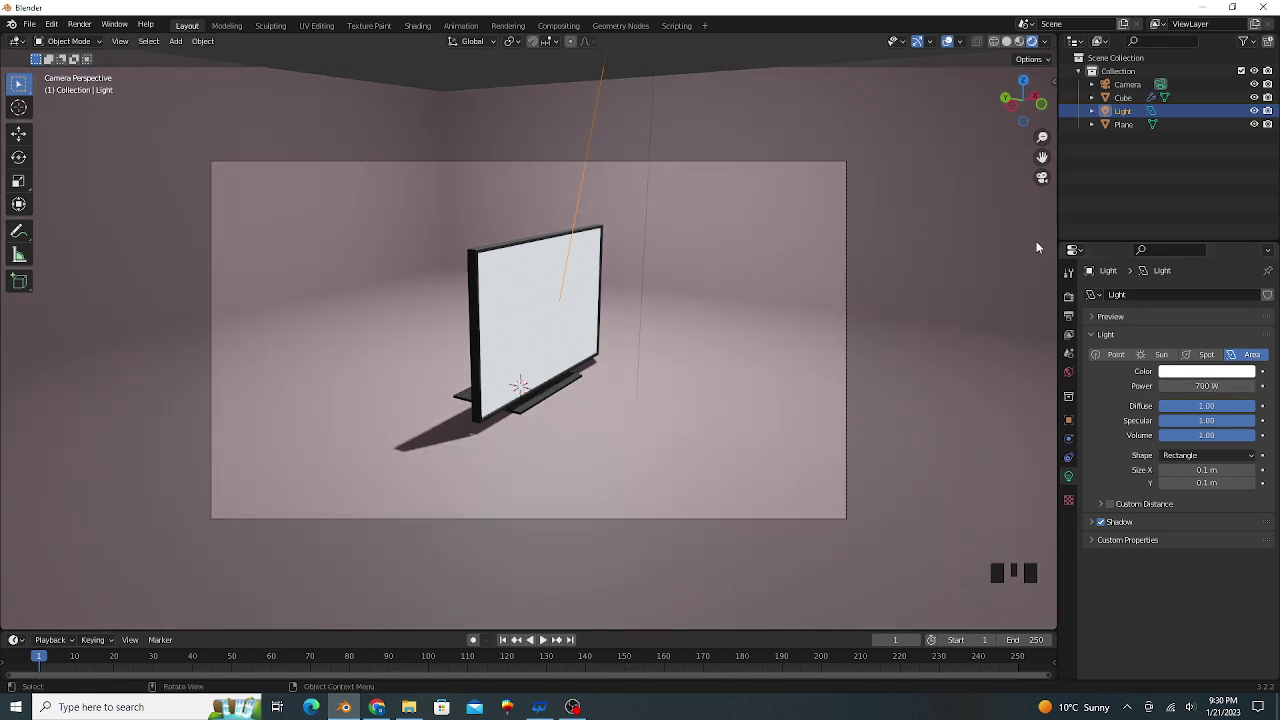
- Hide the viewport overlays and set the Render Engine to Cycles
{"action": "left_click", "coordinate": [947, 42]}
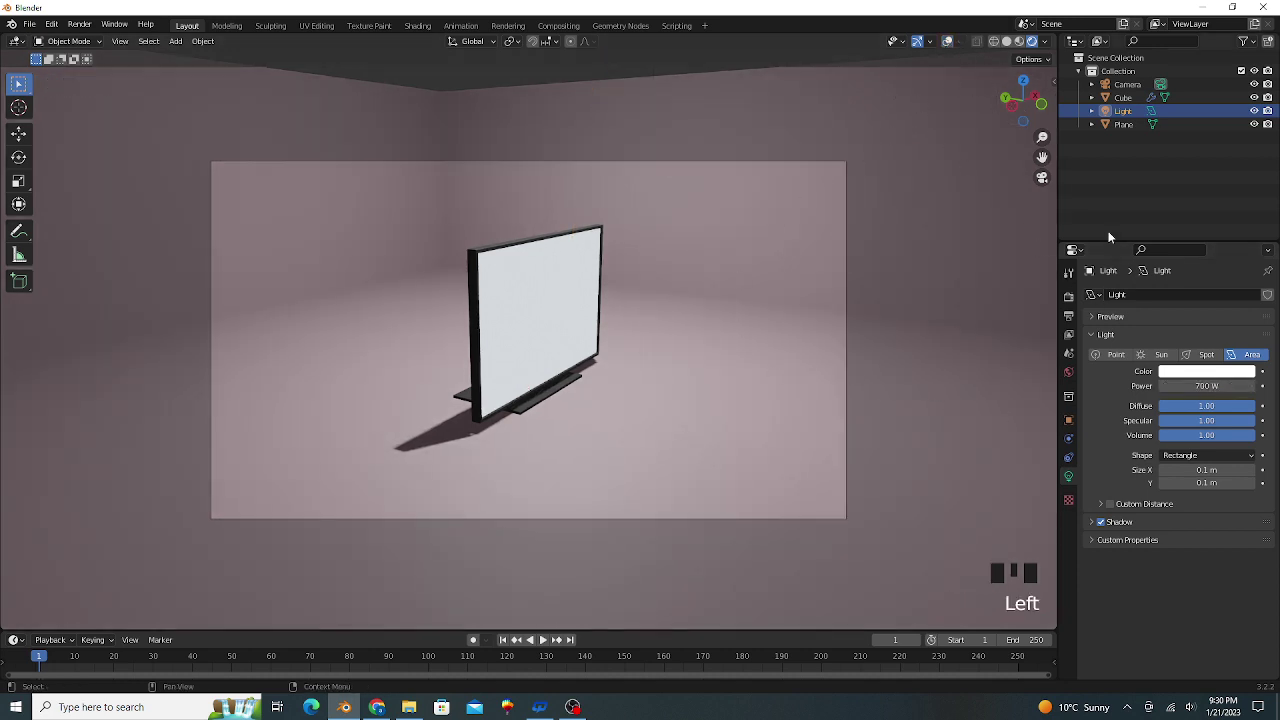
{"action": "left_click", "coordinate": [1068, 296]}
{"action": "left_click", "coordinate": [1193, 295]}
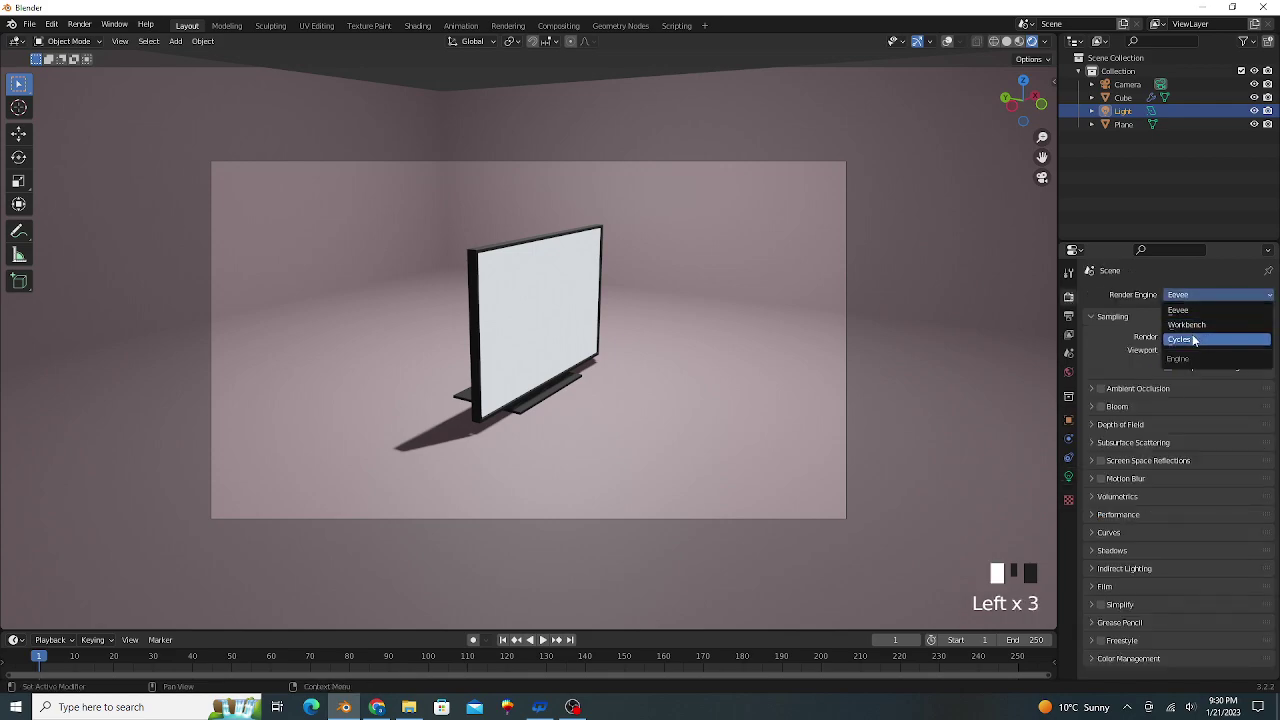
{"action": "left_click", "coordinate": [1179, 339]}
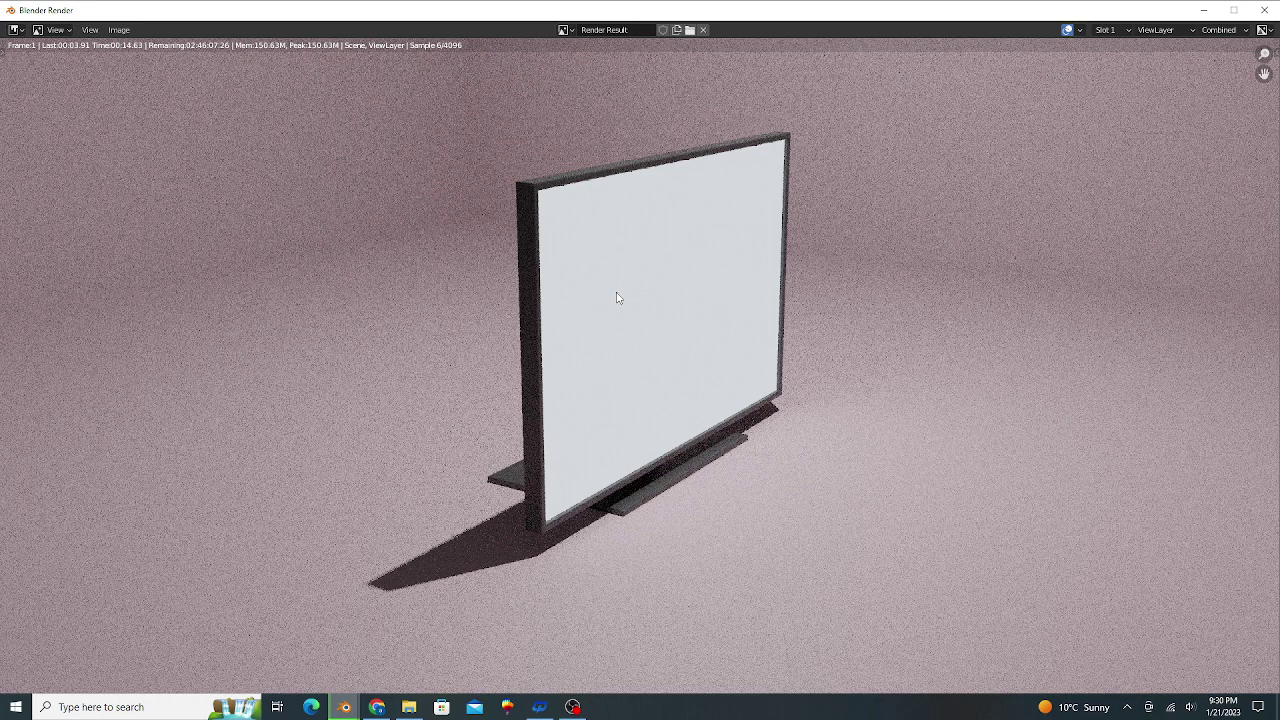
{"action": "scroll", "coordinate": [620, 297], "scroll_direction": "down", "scroll_amount": 1}
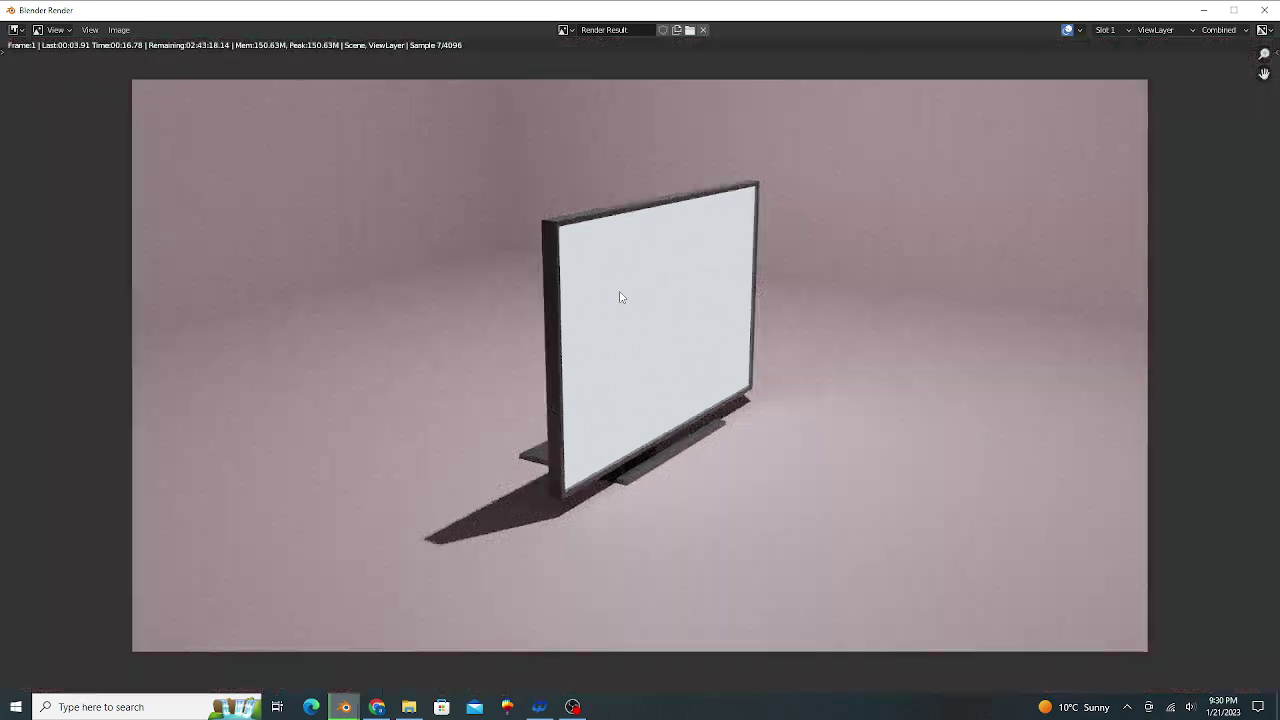